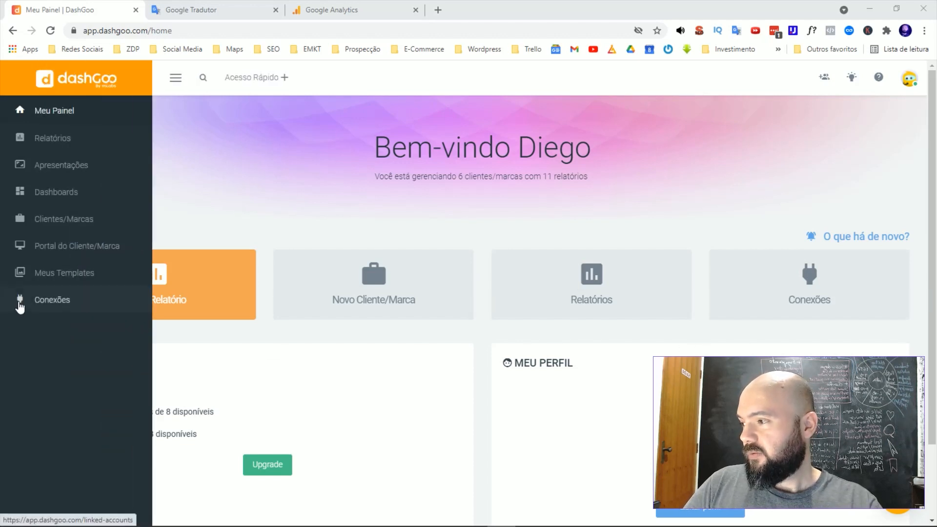
Go to the account connections page and start linking a new YouTube account.
{"action": "left_click", "coordinate": [41, 305]}
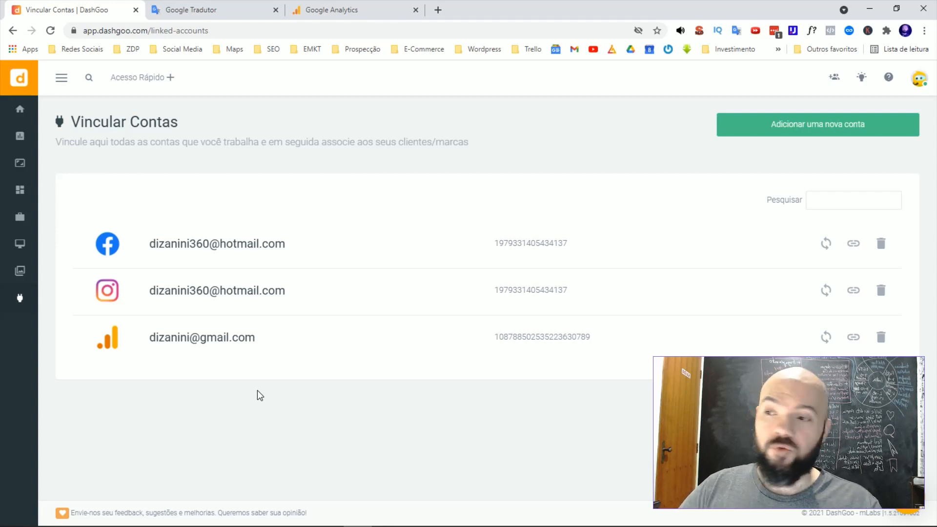
{"action": "left_click", "coordinate": [745, 127]}
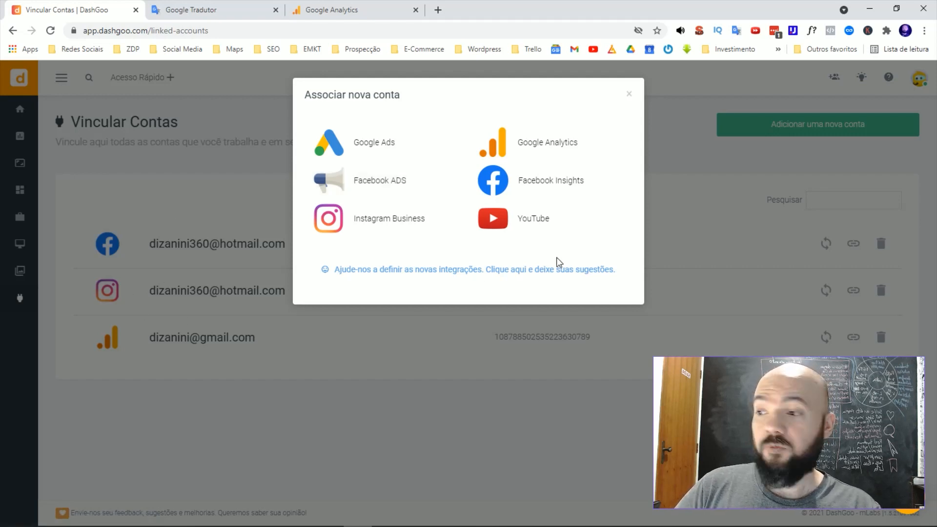
{"action": "left_click", "coordinate": [535, 220]}
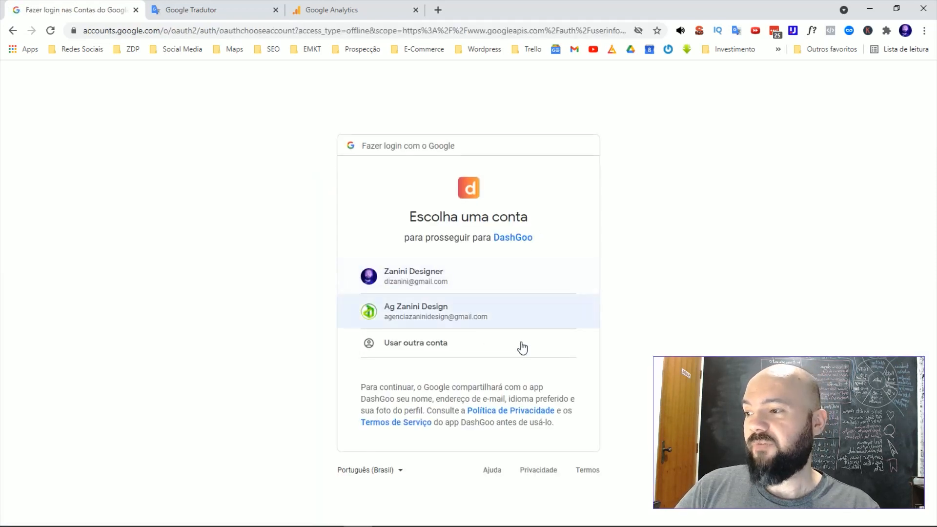
Choose the main personal Google account, review the requested YouTube permissions and grant the app access.
{"action": "left_click", "coordinate": [435, 279]}
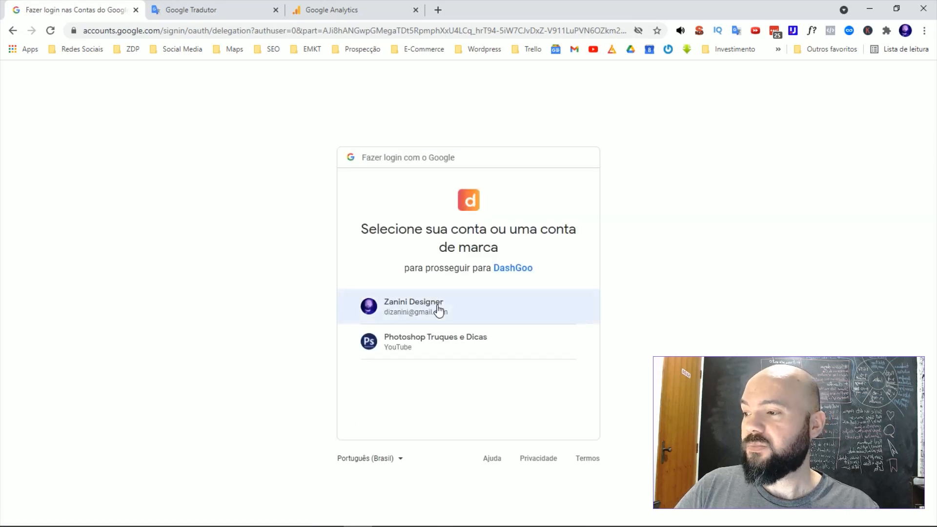
{"action": "left_click", "coordinate": [439, 308]}
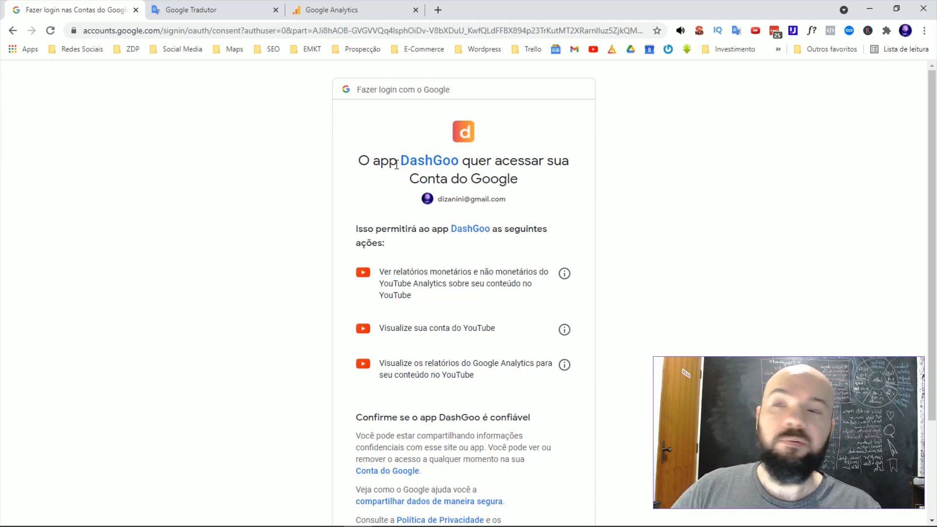
{"action": "scroll", "coordinate": [415, 173], "scroll_direction": "down", "scroll_amount": 1}
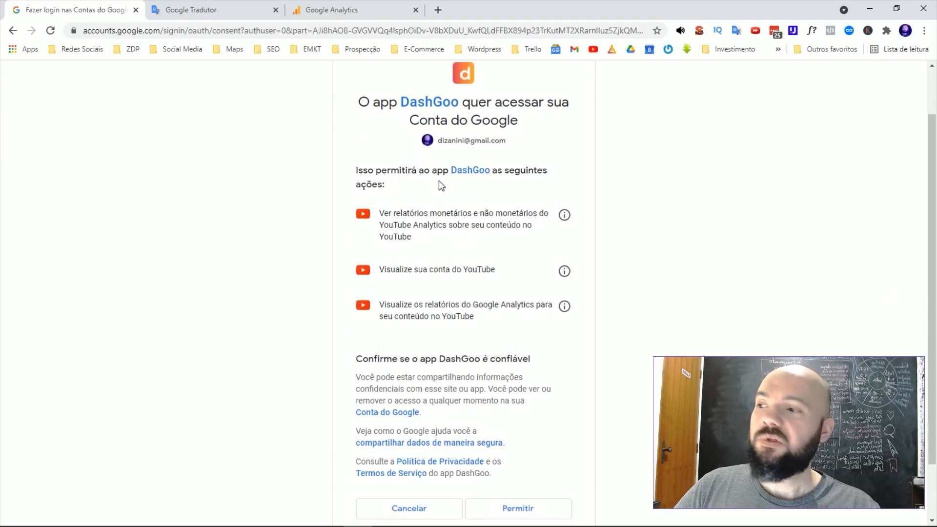
{"action": "scroll", "coordinate": [517, 205], "scroll_direction": "down", "scroll_amount": 1}
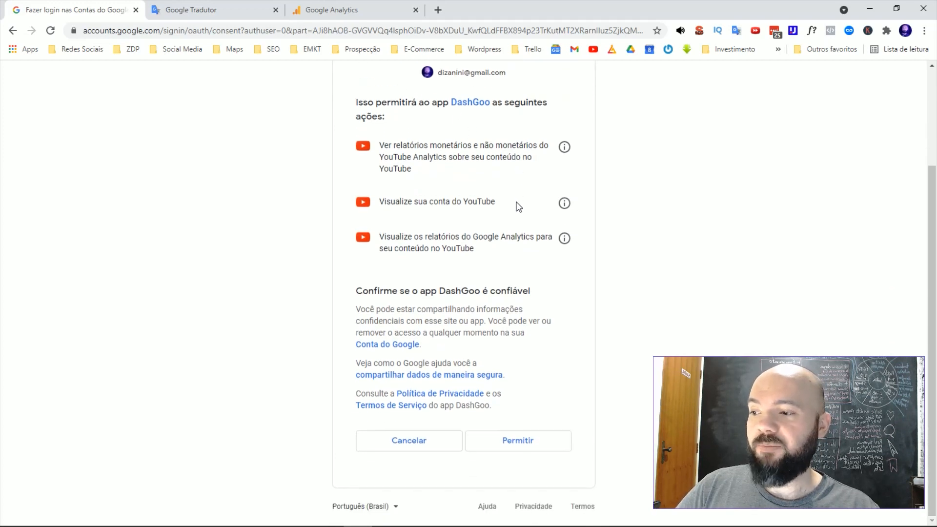
{"action": "left_click", "coordinate": [520, 447]}
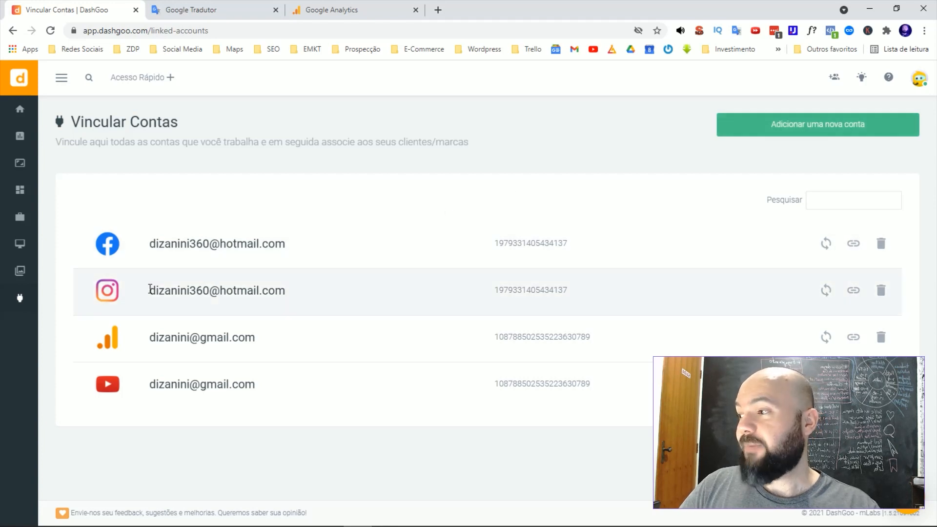
Start a new client/brand named "ZD Publicidade" and fill in its e-mail, leaving the website empty.
{"action": "mouse_move", "coordinate": [9, 308]}
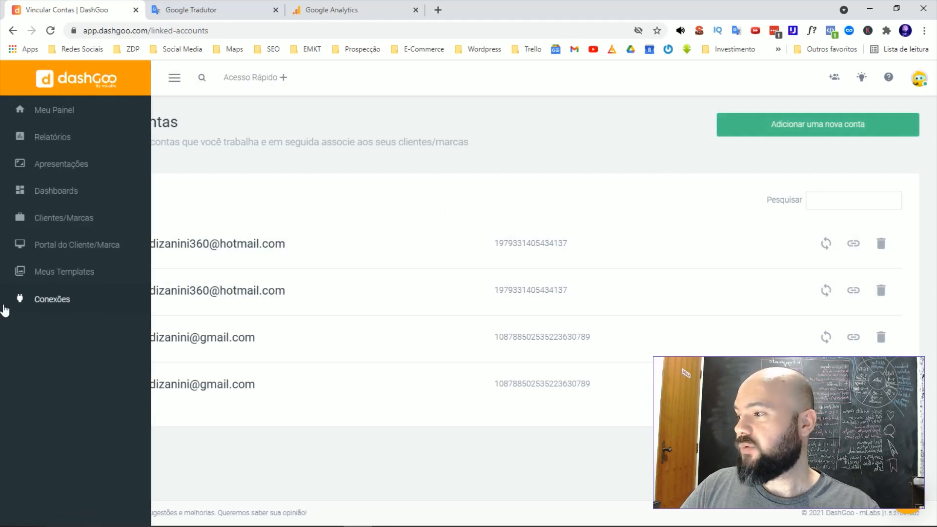
{"action": "left_click", "coordinate": [81, 226]}
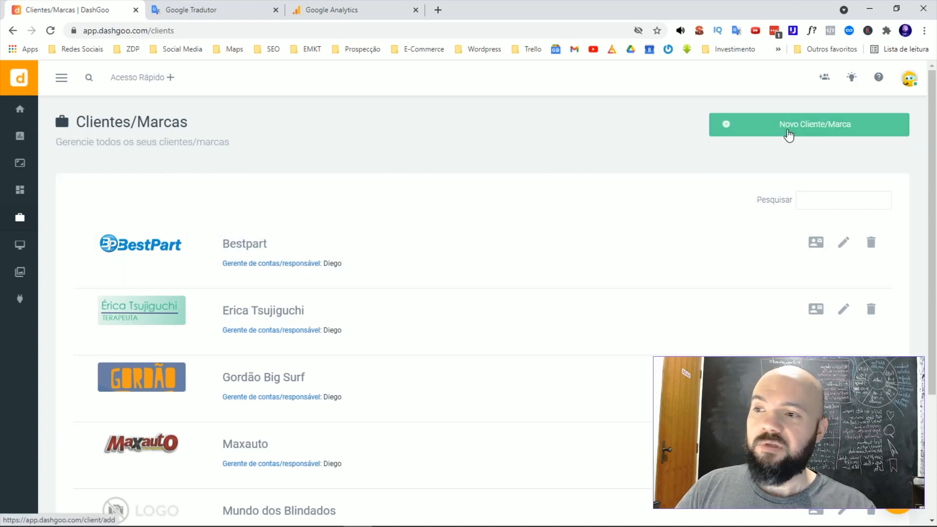
{"action": "left_click", "coordinate": [788, 135]}
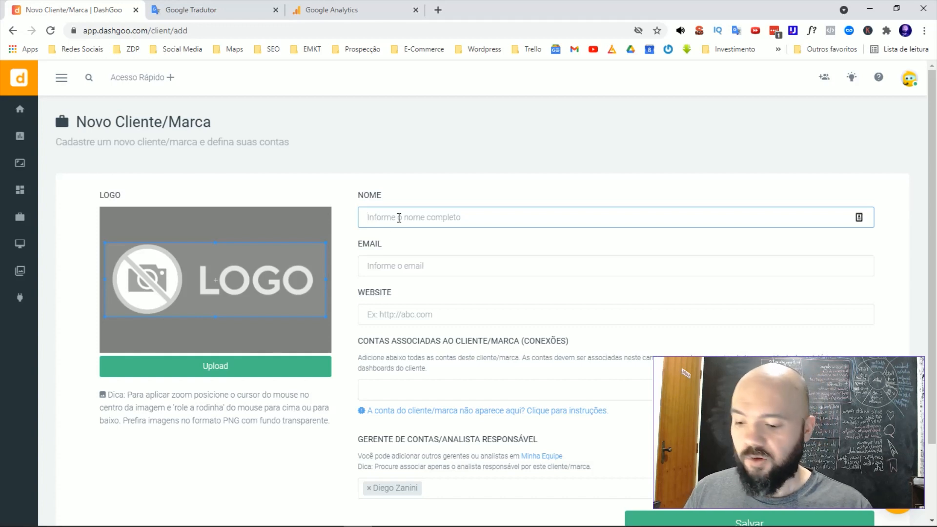
{"action": "type", "text": "ZD Publicidade"}
{"action": "left_click", "coordinate": [402, 259]}
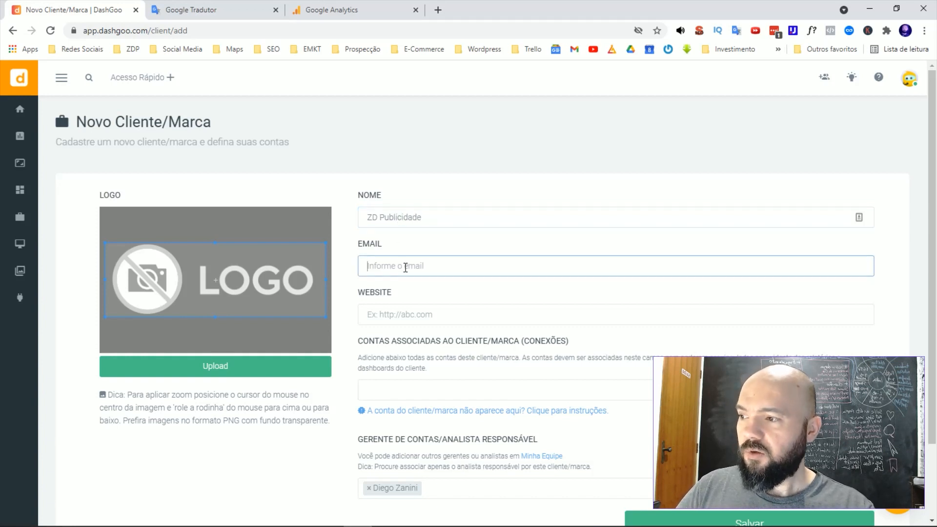
{"action": "type", "text": "email"}
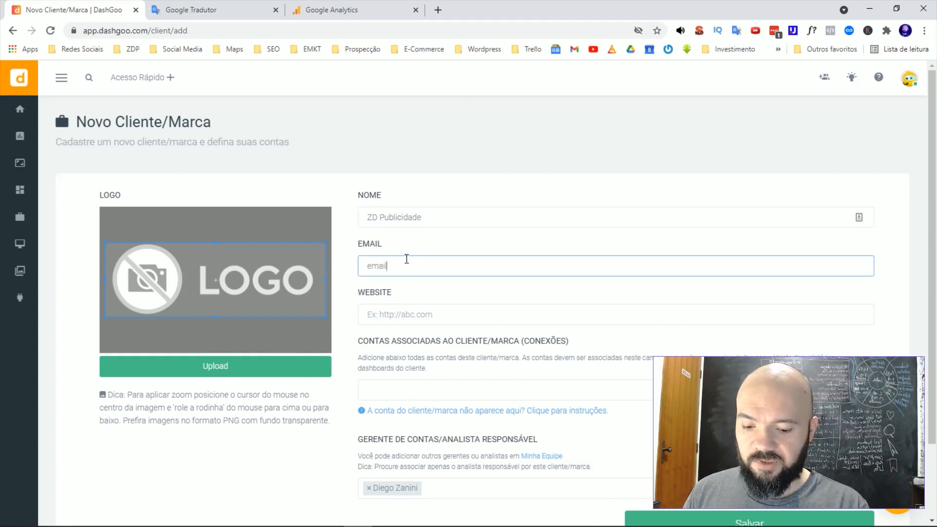
{"action": "type", "text": "email@gmail.com"}
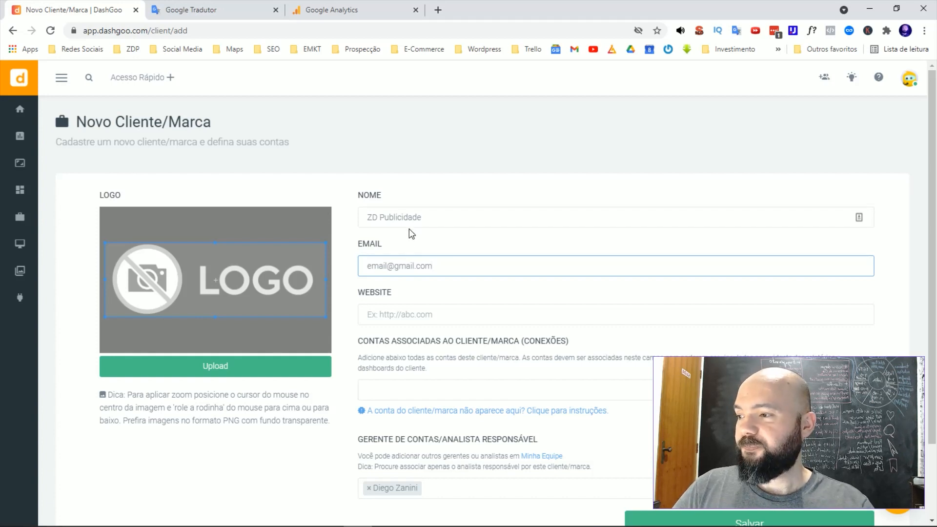
{"action": "scroll", "coordinate": [536, 247], "scroll_direction": "down", "scroll_amount": 2}
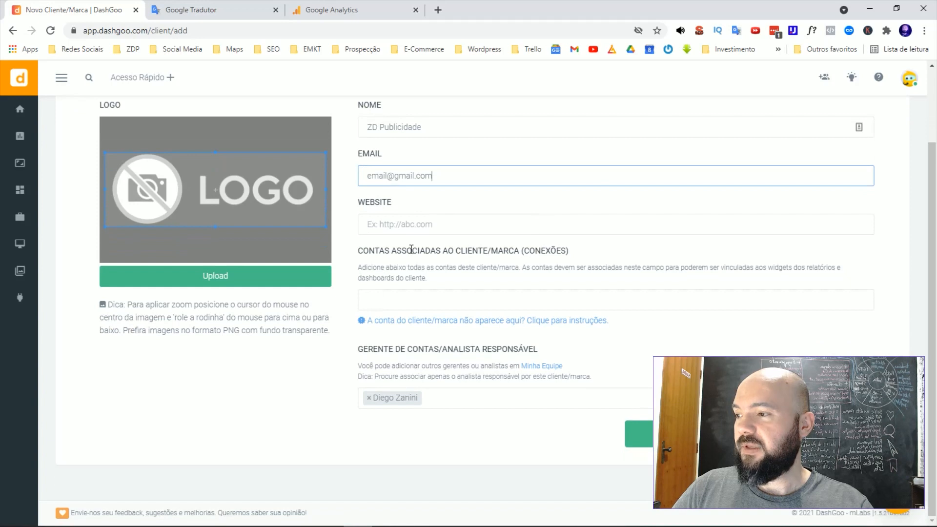
{"action": "left_click", "coordinate": [404, 225]}
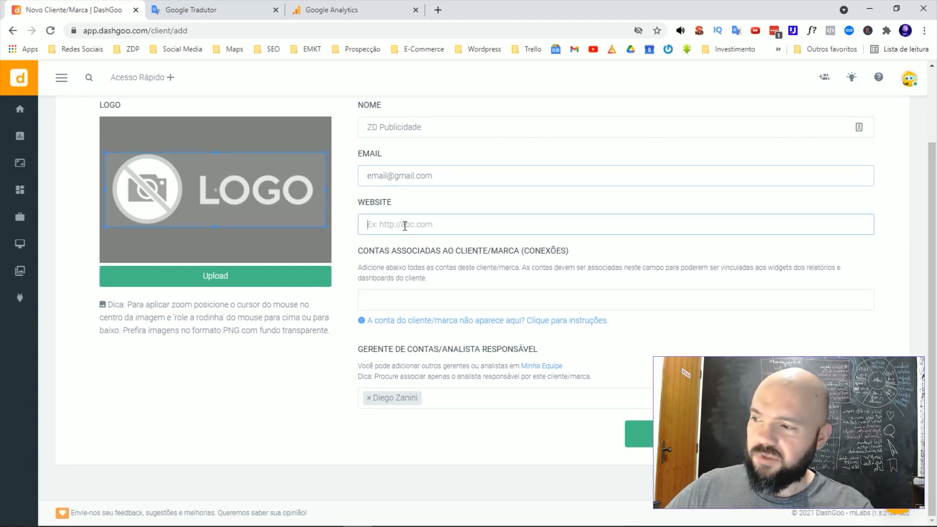
Associate the gordaobigsurf Facebook Insights, Gordão Big Surf Instagram and gordaobigsurf.com.br Google Analytics accounts with the new client.
{"action": "left_click", "coordinate": [428, 303]}
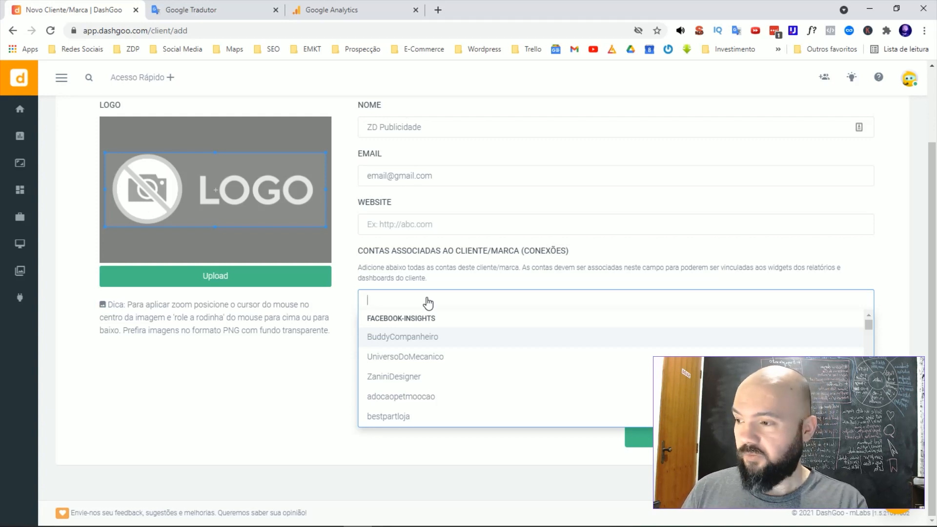
{"action": "type", "text": "Gor"}
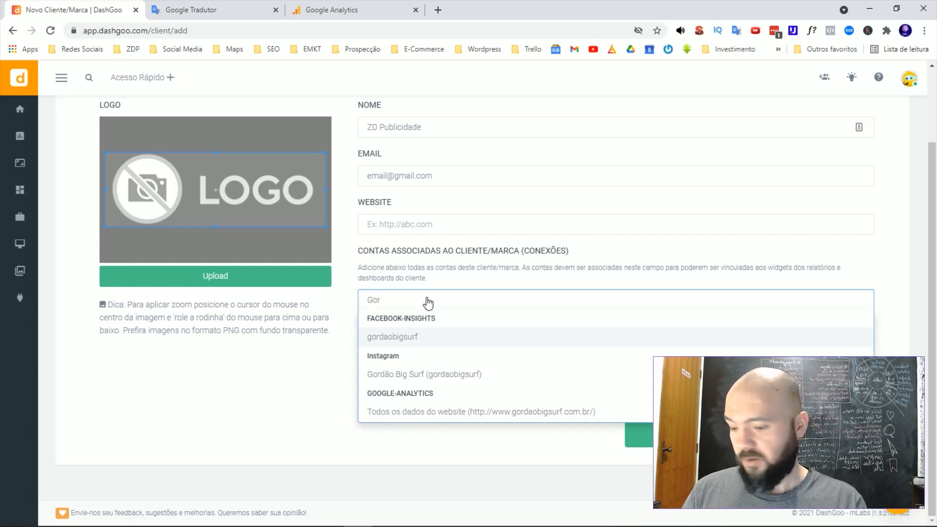
{"action": "type", "text": "d"}
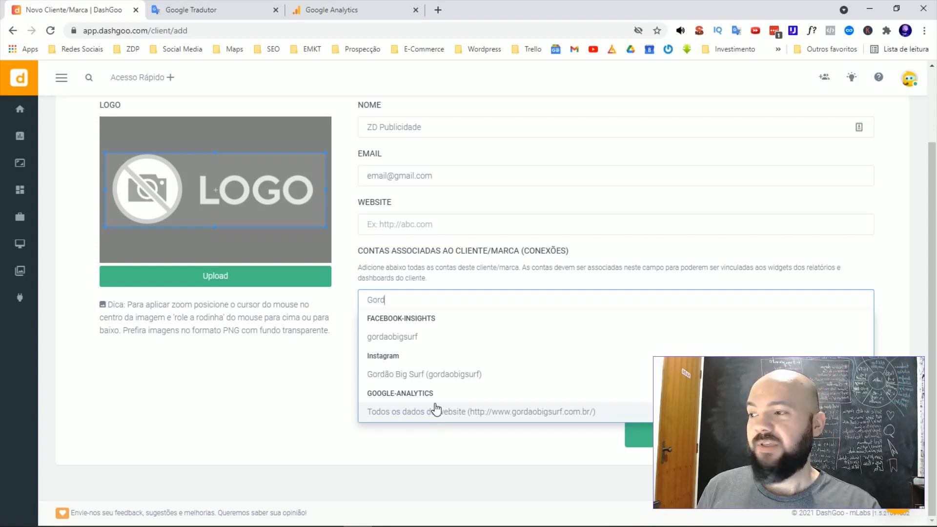
{"action": "left_click", "coordinate": [416, 341]}
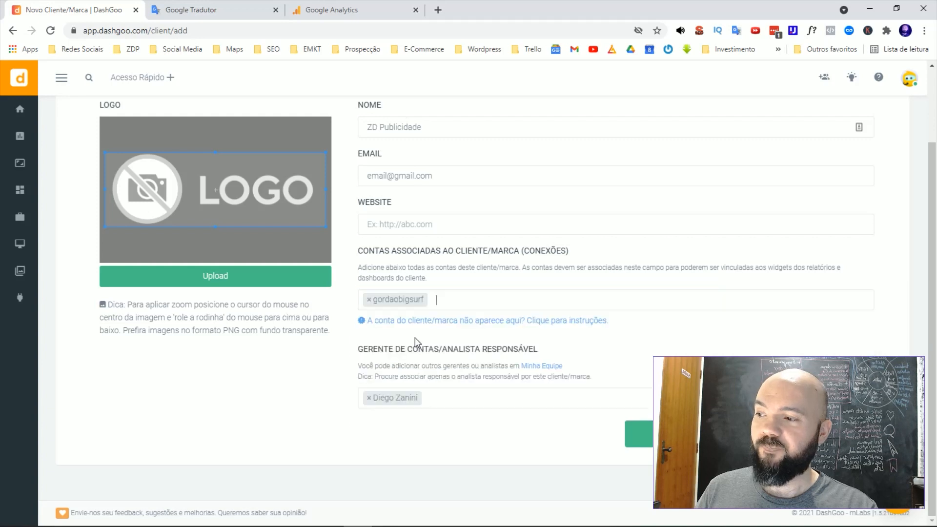
{"action": "left_click", "coordinate": [444, 298]}
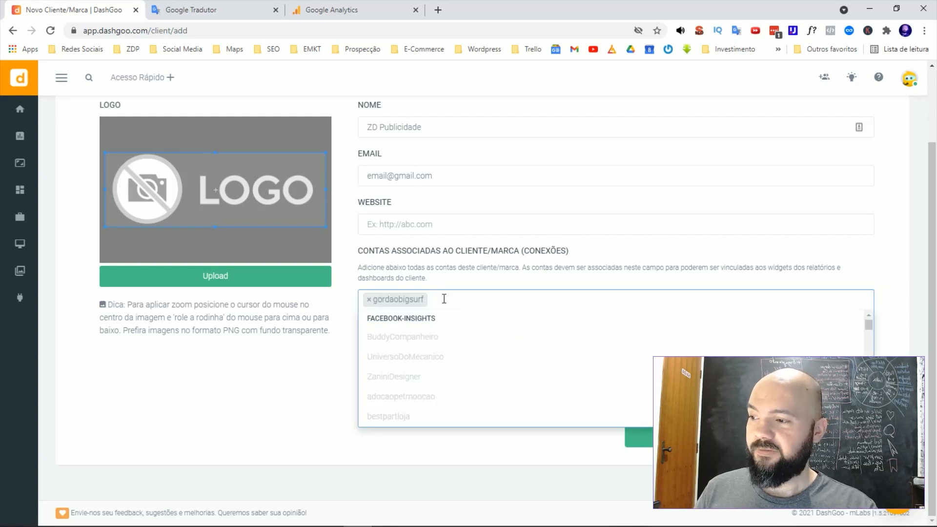
{"action": "type", "text": "gord"}
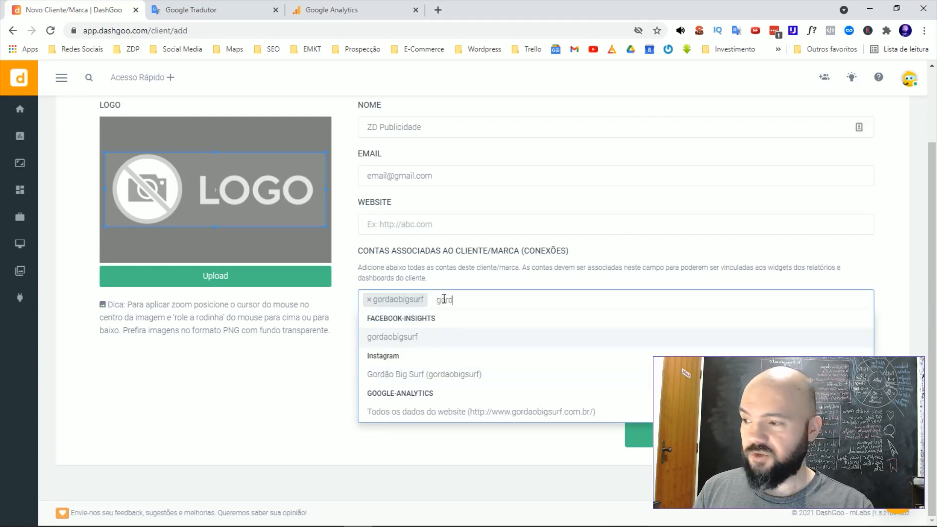
{"action": "left_click", "coordinate": [436, 374]}
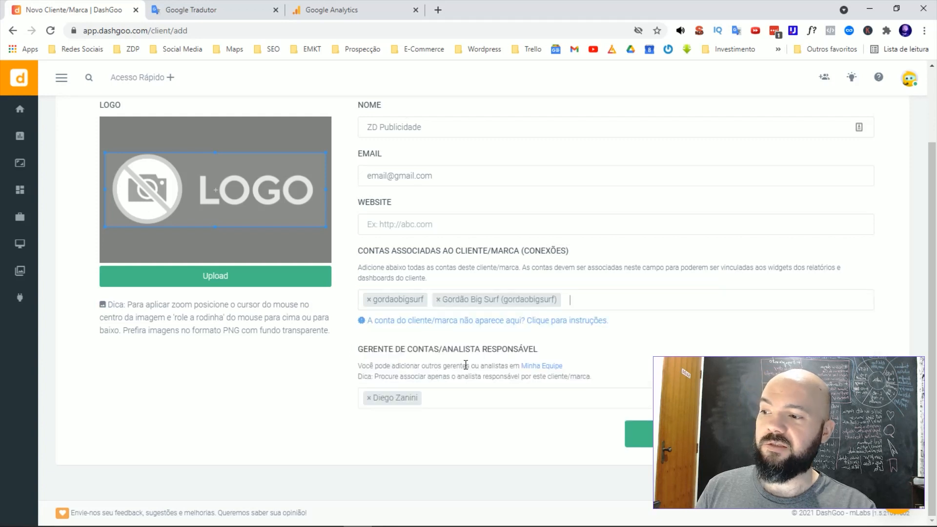
{"action": "left_click", "coordinate": [601, 302]}
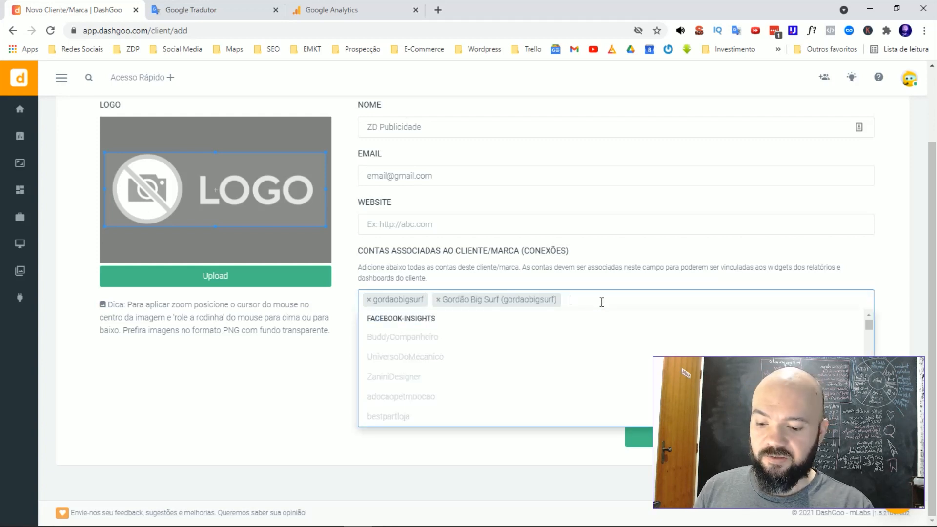
{"action": "type", "text": "Gord"}
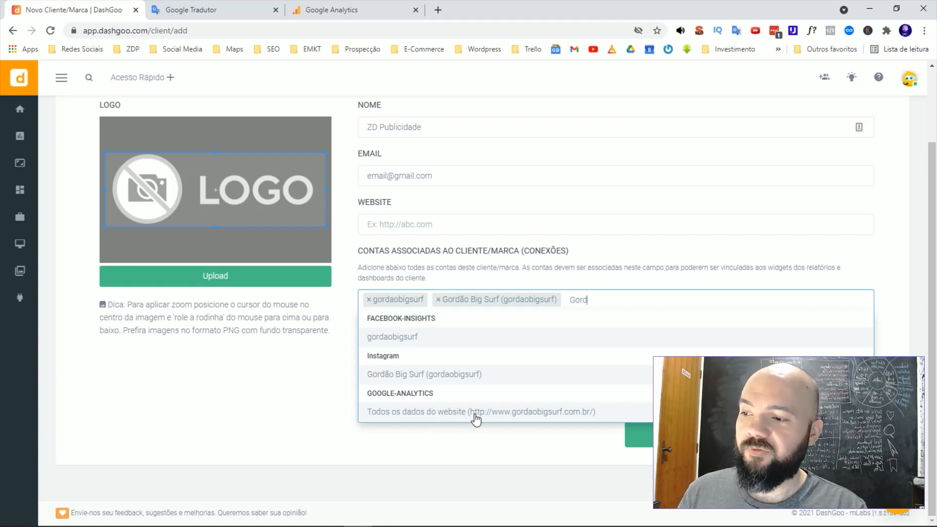
{"action": "left_click", "coordinate": [475, 413]}
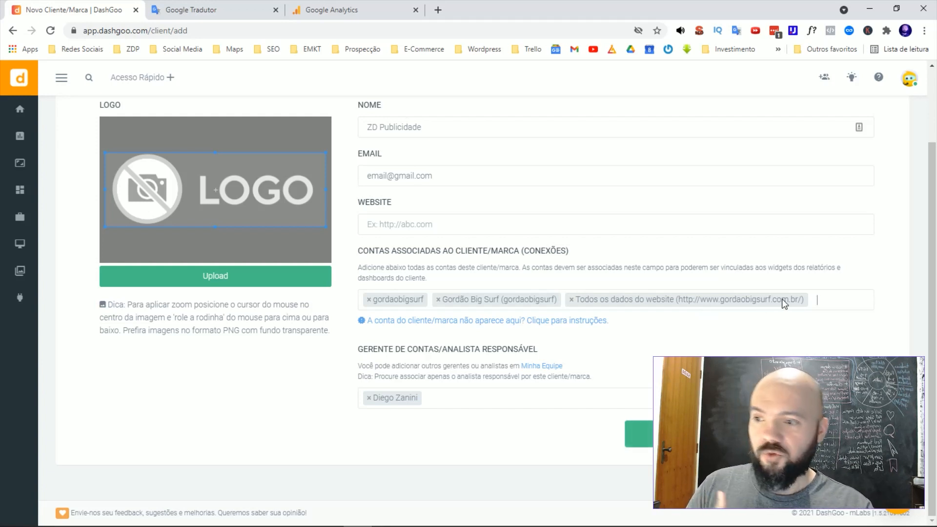
Add the newly linked YouTube channel to the new client's associated accounts.
{"action": "left_click", "coordinate": [828, 299]}
{"action": "type", "text": "zanini"}
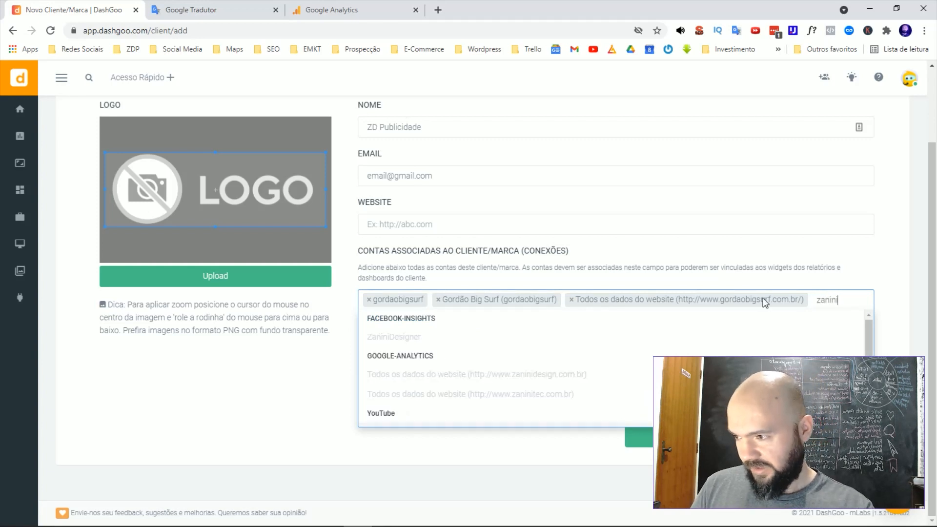
{"action": "scroll", "coordinate": [614, 346], "scroll_direction": "down", "scroll_amount": 1}
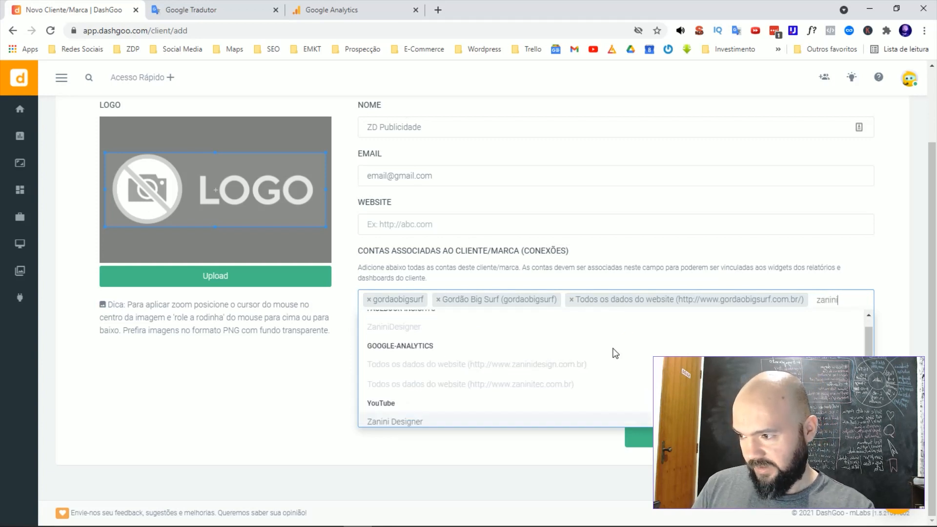
{"action": "left_click", "coordinate": [416, 417]}
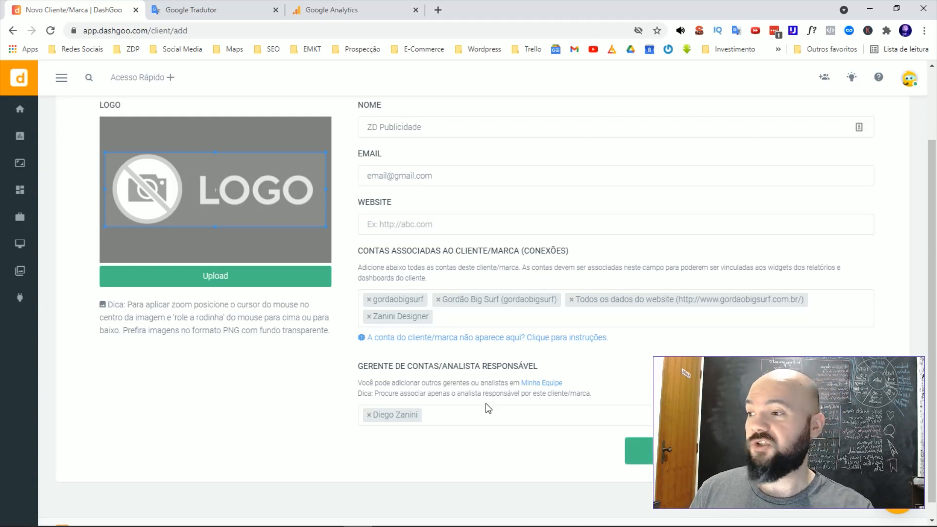
Leave the new client form without saving and open the Gordão Big Surf page from the client/brand list.
{"action": "scroll", "coordinate": [343, 315], "scroll_direction": "up", "scroll_amount": 1}
{"action": "mouse_move", "coordinate": [25, 203]}
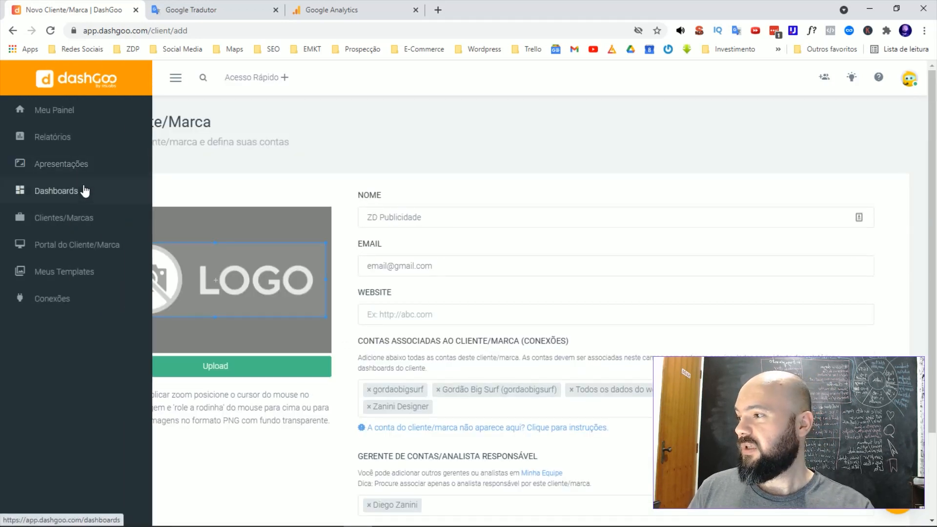
{"action": "left_click", "coordinate": [61, 220]}
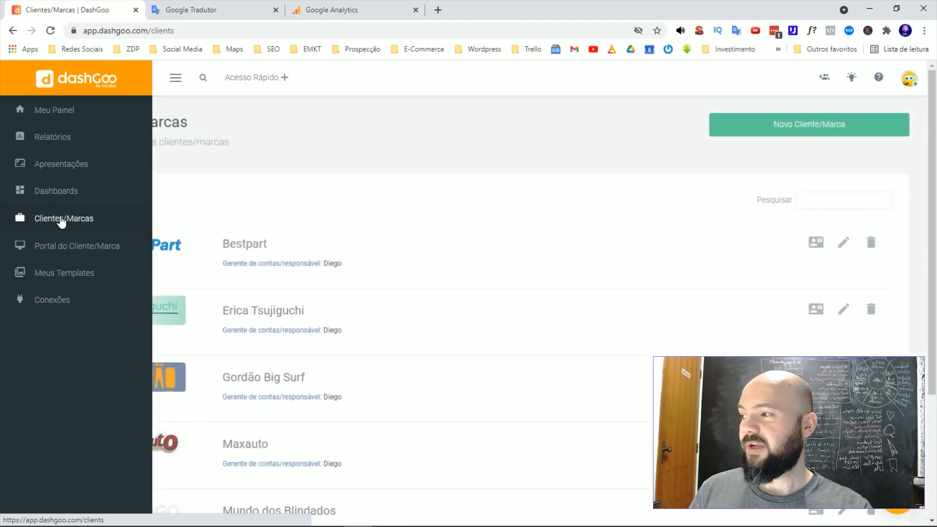
{"action": "scroll", "coordinate": [205, 198], "scroll_direction": "down", "scroll_amount": 2}
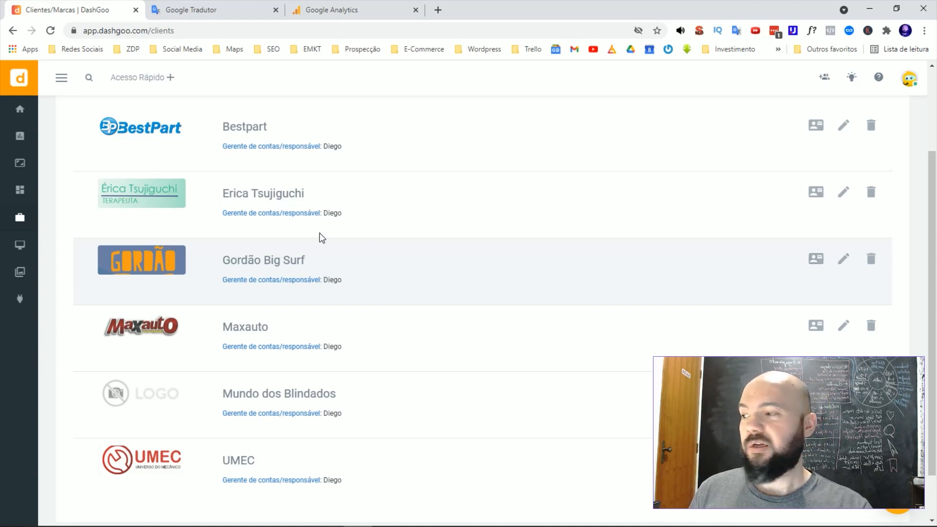
{"action": "left_click", "coordinate": [149, 264]}
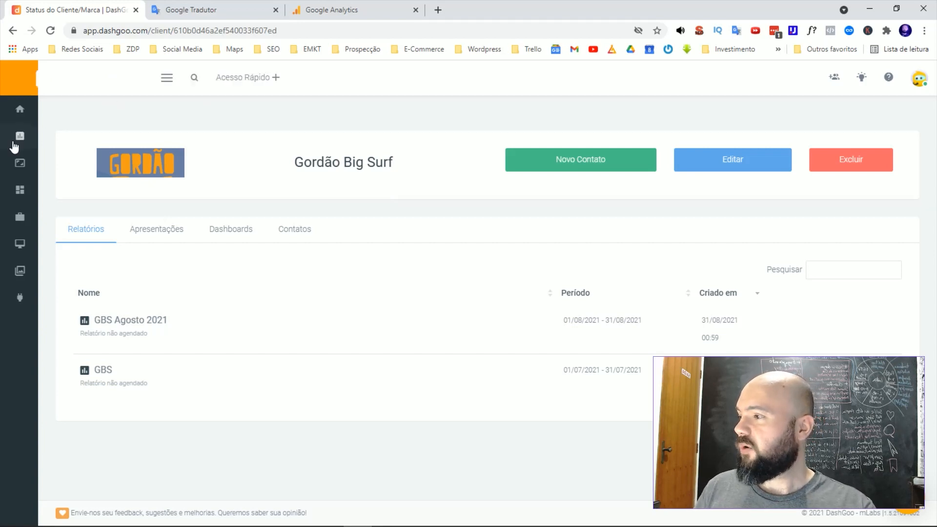
Open the list of all client reports.
{"action": "mouse_move", "coordinate": [15, 146]}
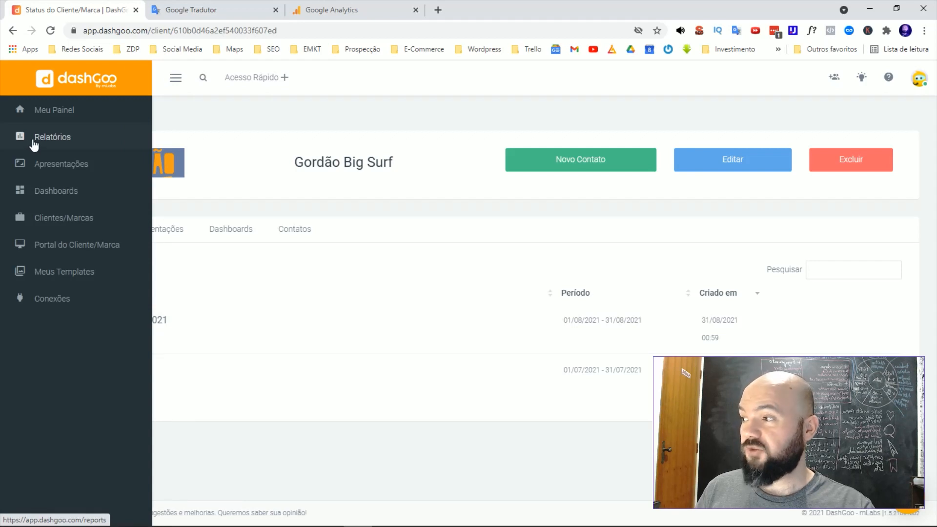
{"action": "left_click", "coordinate": [34, 141]}
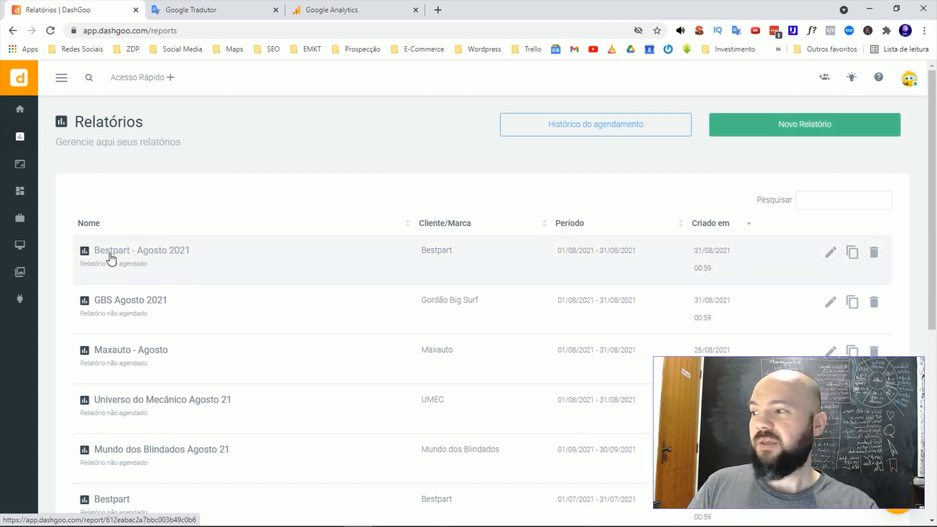
Duplicate the Bestpart - Agosto 2021 report as "GBS Teste" for the client Gordão Big Surf.
{"action": "left_click", "coordinate": [851, 252]}
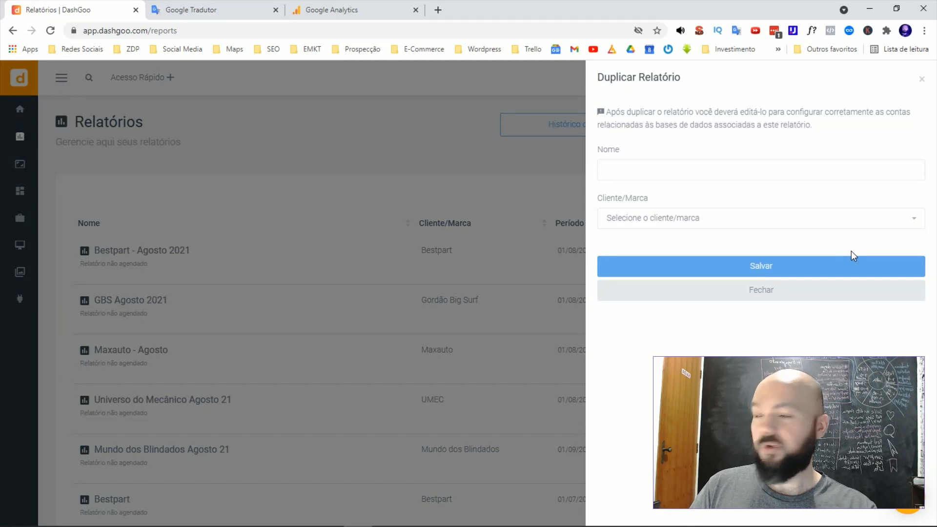
{"action": "left_click", "coordinate": [629, 166]}
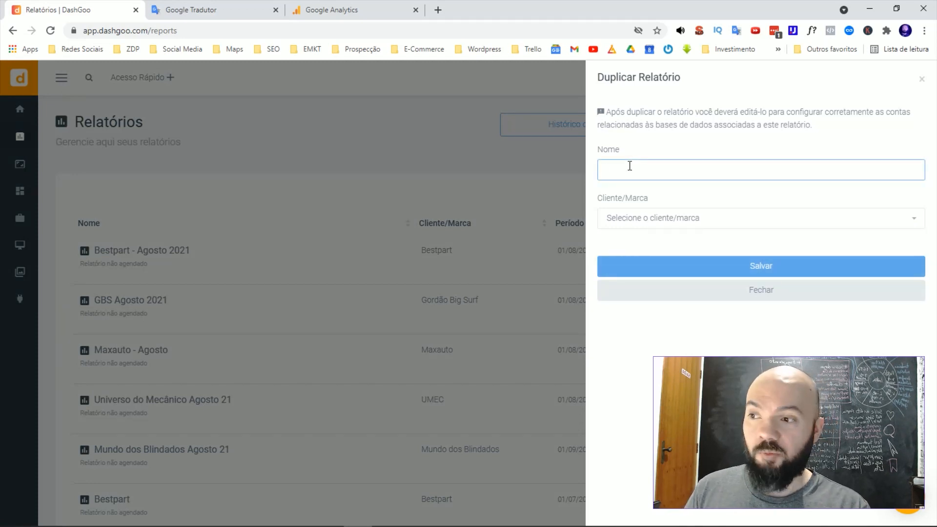
{"action": "type", "text": "GBS Teste"}
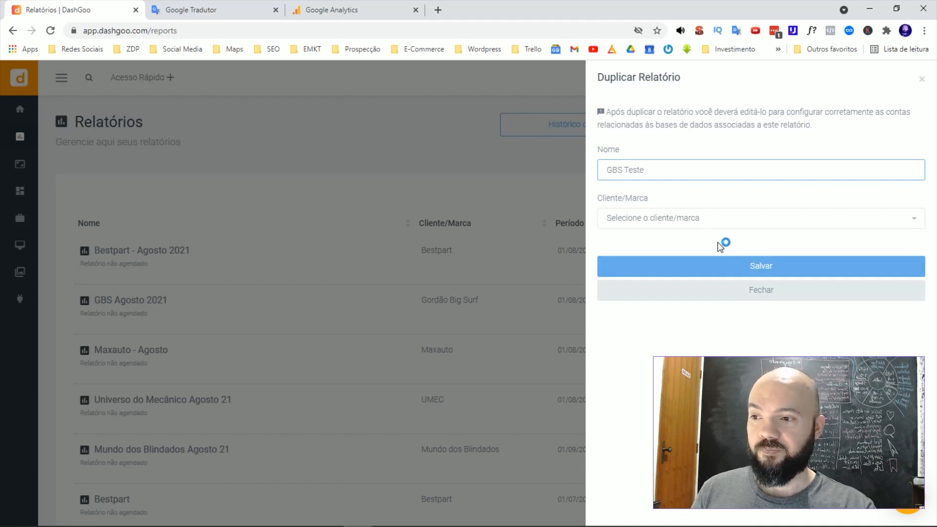
{"action": "left_click", "coordinate": [678, 220]}
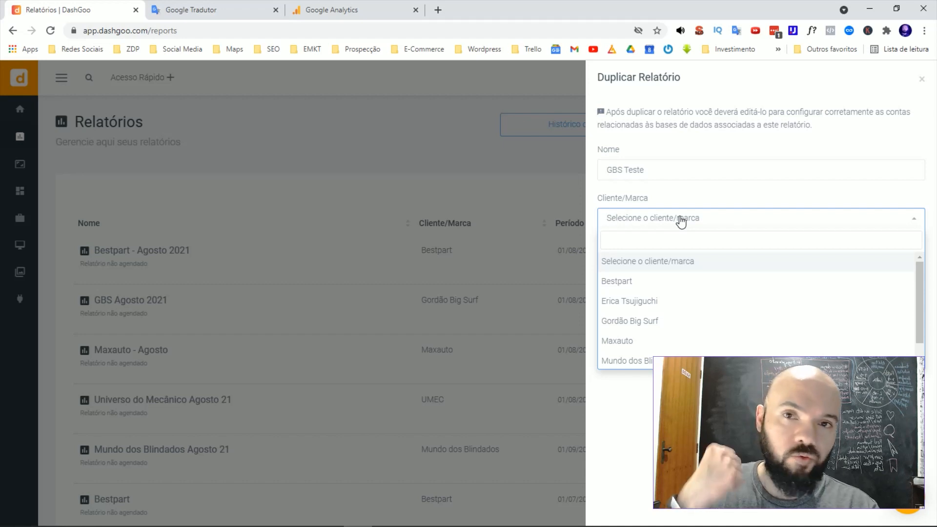
{"action": "scroll", "coordinate": [688, 269], "scroll_direction": "down", "scroll_amount": 1}
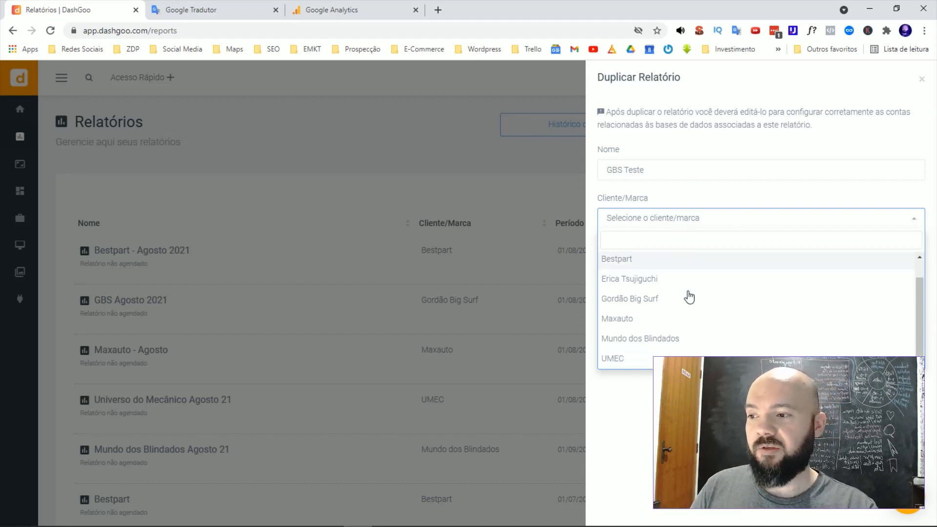
{"action": "left_click", "coordinate": [663, 302]}
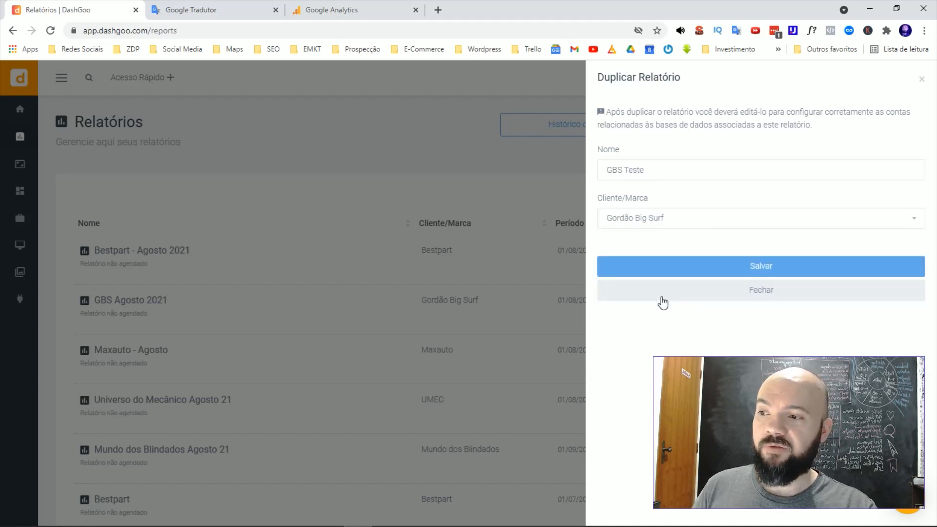
{"action": "left_click", "coordinate": [696, 264]}
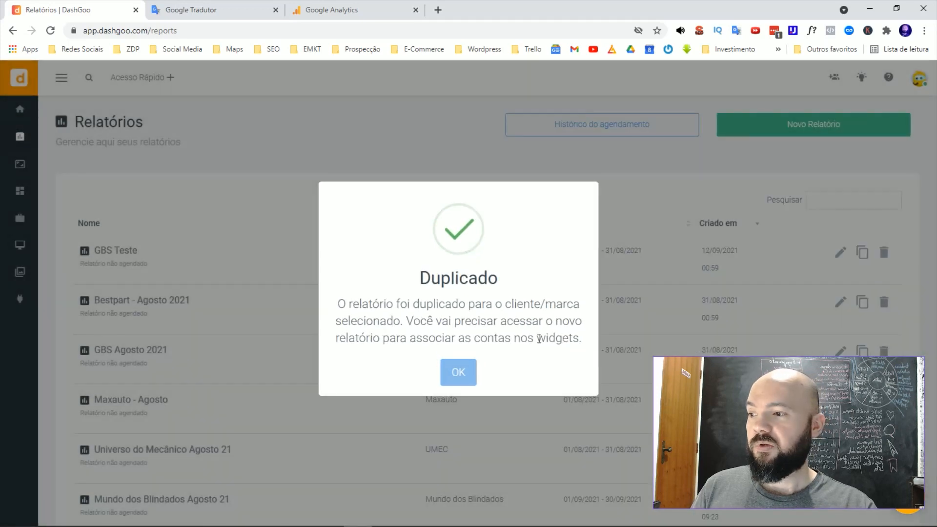
{"action": "left_click", "coordinate": [460, 372]}
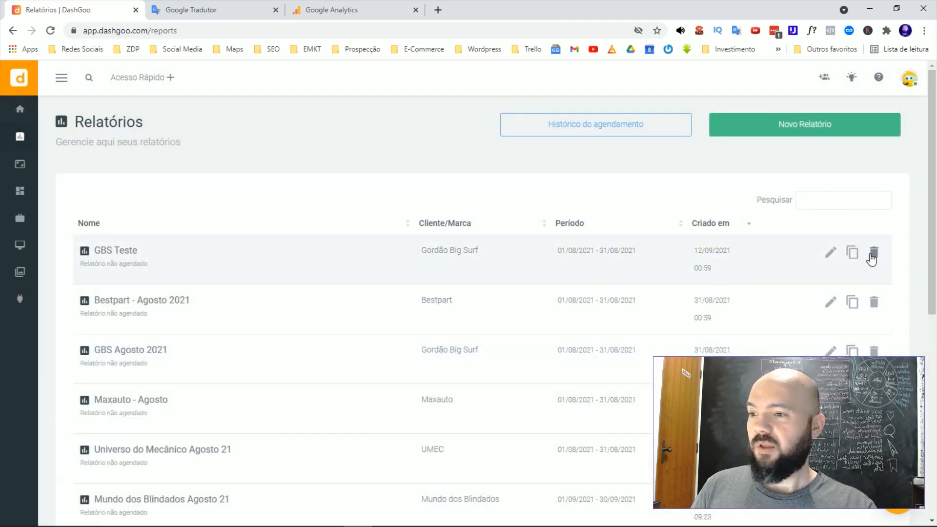
Look at the settings of the GBS Teste report and return to the report list.
{"action": "left_click", "coordinate": [830, 254]}
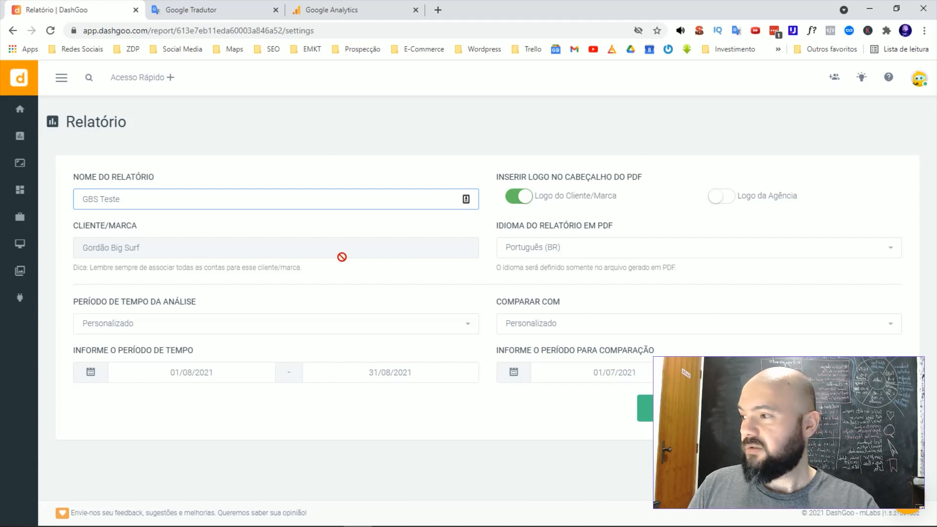
{"action": "mouse_move", "coordinate": [39, 163]}
{"action": "left_click", "coordinate": [53, 145]}
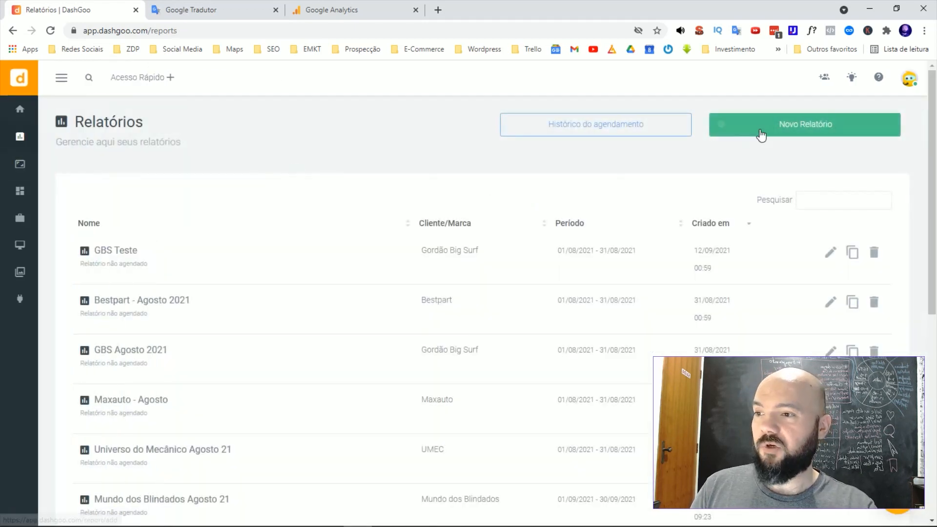
Start a new report named "GBS Teste Deletar" based on the Facebook Ads (anúncios) template.
{"action": "left_click", "coordinate": [759, 133]}
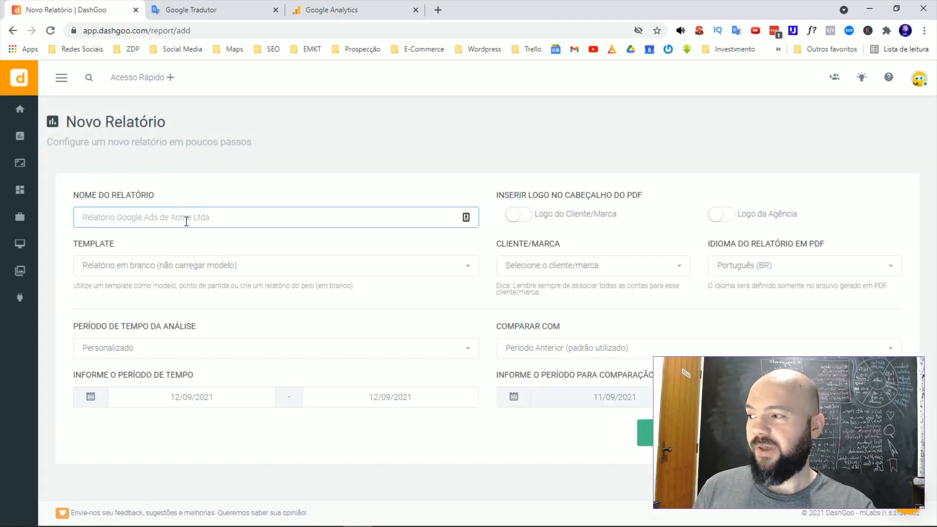
{"action": "type", "text": "GBS"}
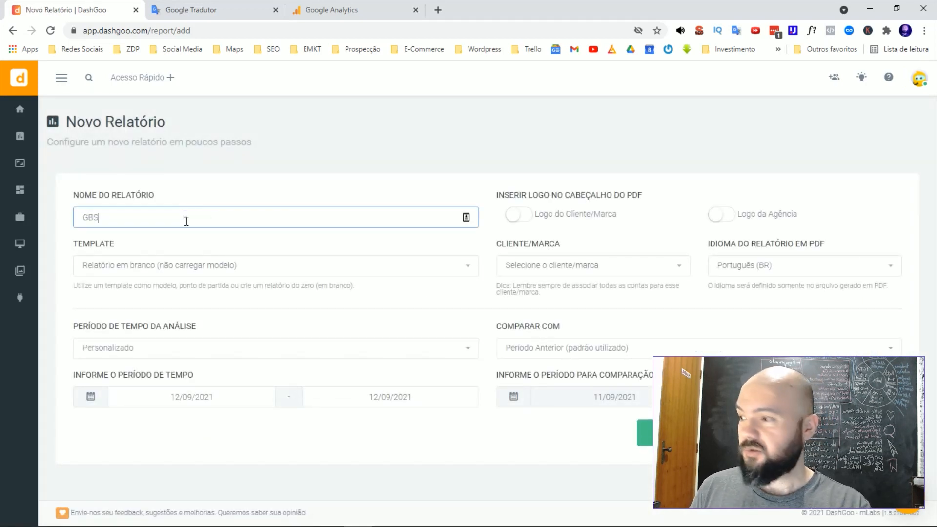
{"action": "type", "text": " Teste Deletar"}
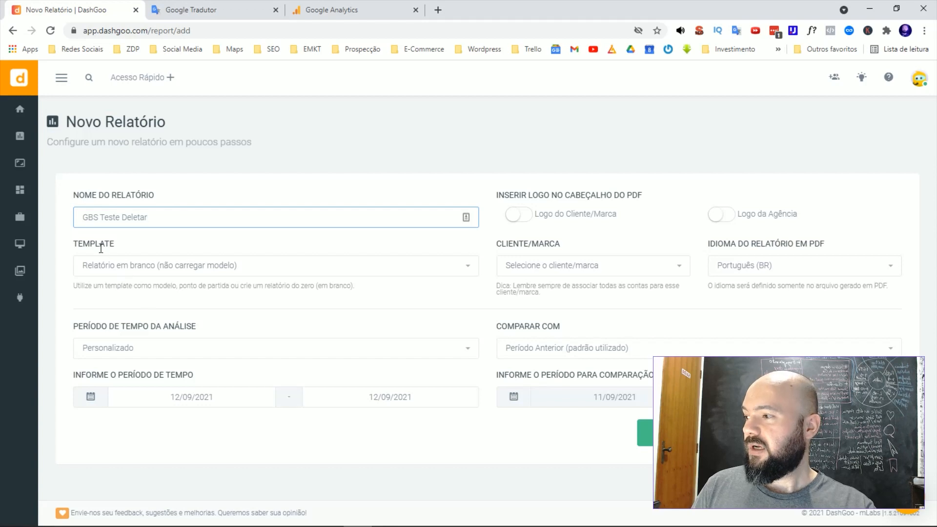
{"action": "left_click", "coordinate": [112, 266]}
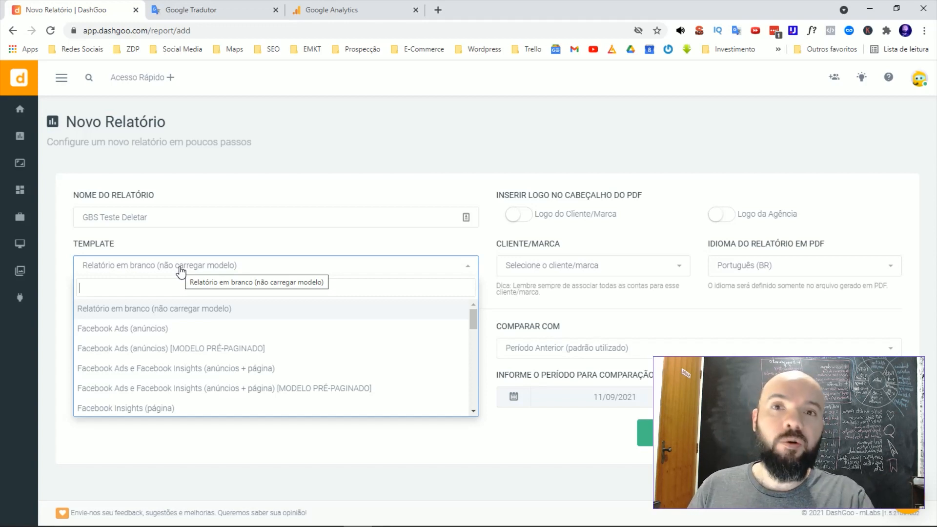
{"action": "left_click", "coordinate": [149, 329]}
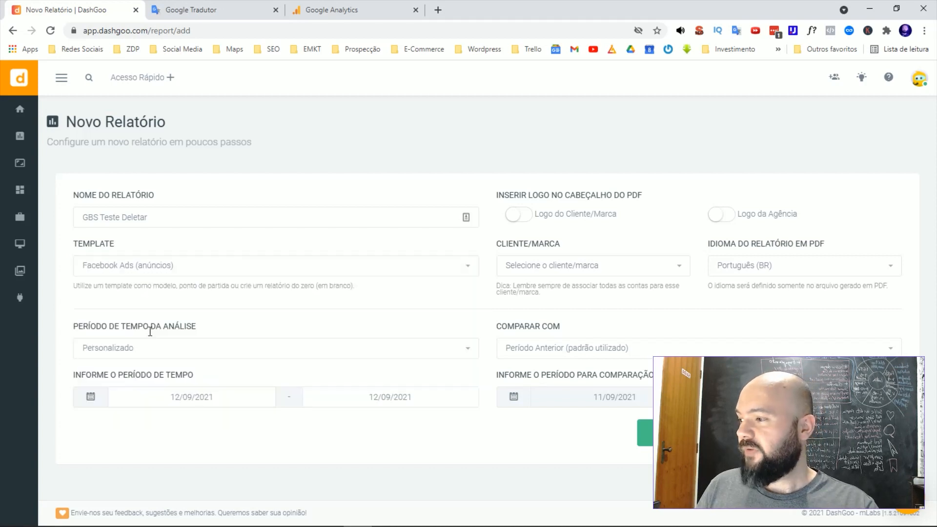
Set the new report's custom analysis period from 31/08/2021 to 11/09/2021.
{"action": "left_click", "coordinate": [173, 395]}
{"action": "left_click", "coordinate": [182, 436]}
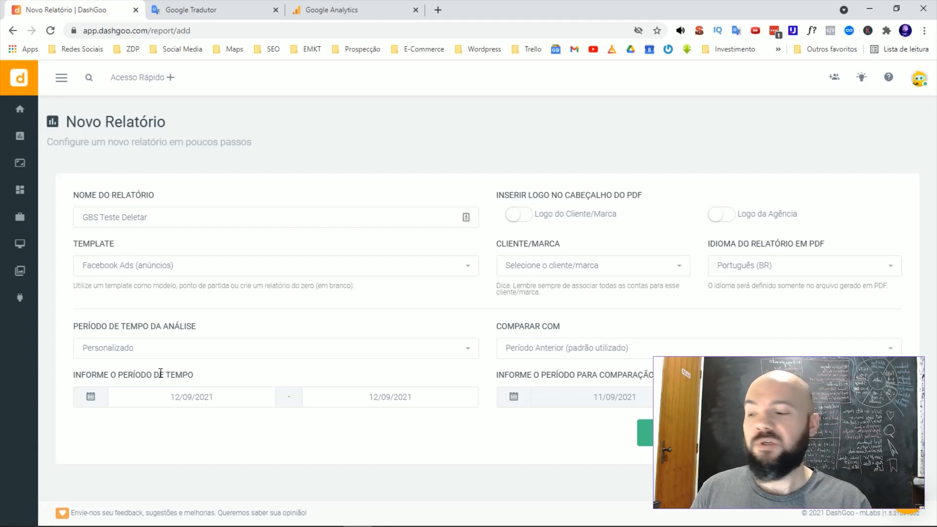
{"action": "left_click", "coordinate": [175, 396]}
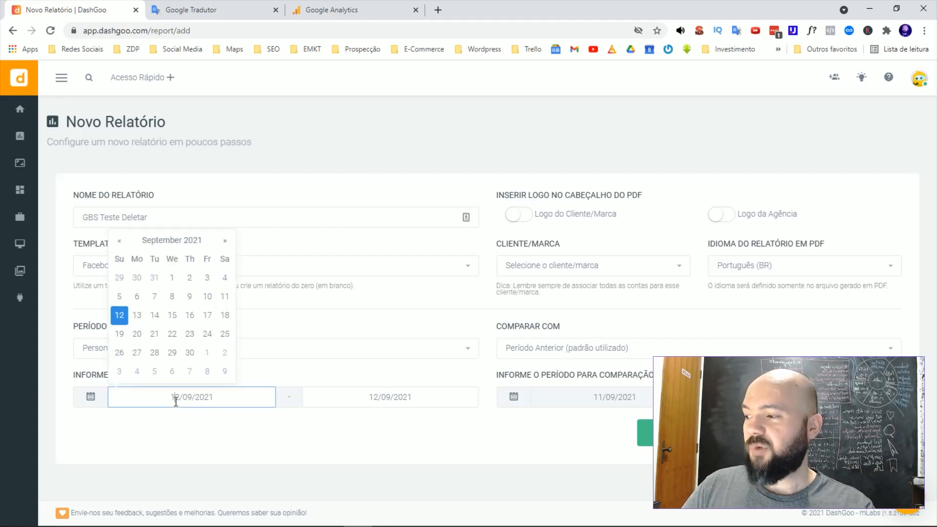
{"action": "left_click", "coordinate": [156, 281]}
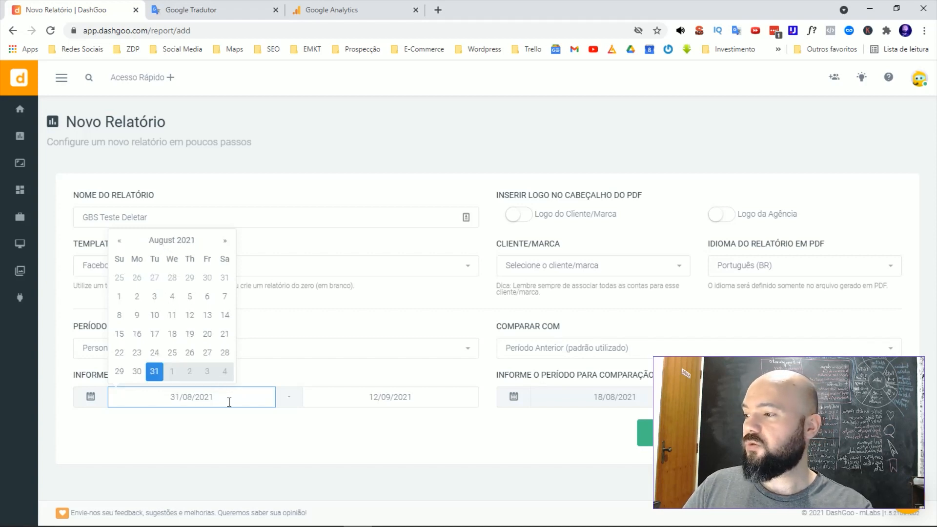
{"action": "left_click", "coordinate": [356, 398]}
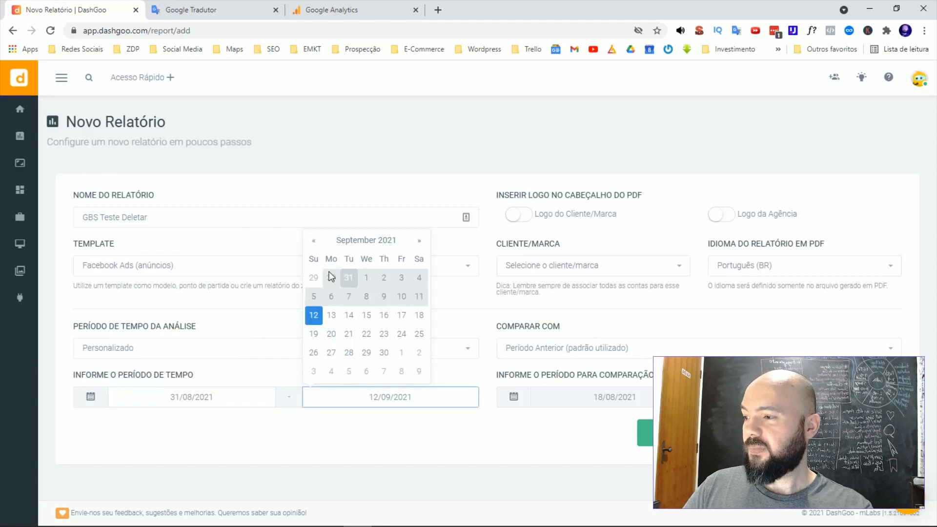
{"action": "left_click", "coordinate": [418, 299]}
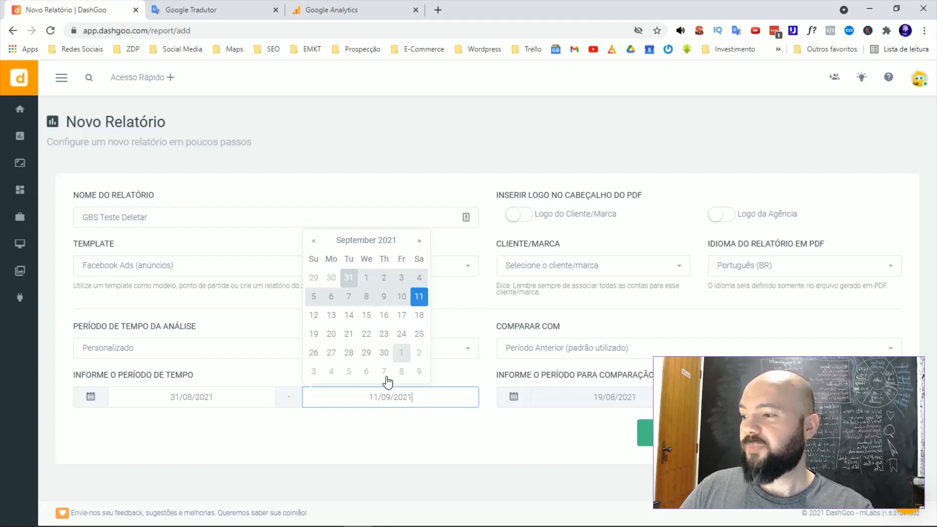
{"action": "left_click", "coordinate": [386, 437]}
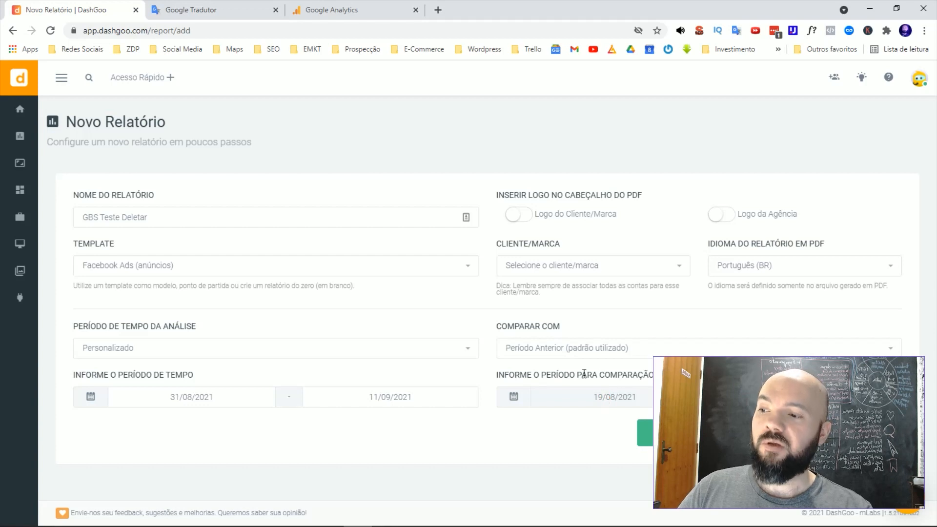
Switch the comparison to Personalizado and set its period from 31/07/2021 to 11/08/2021.
{"action": "left_click", "coordinate": [545, 355]}
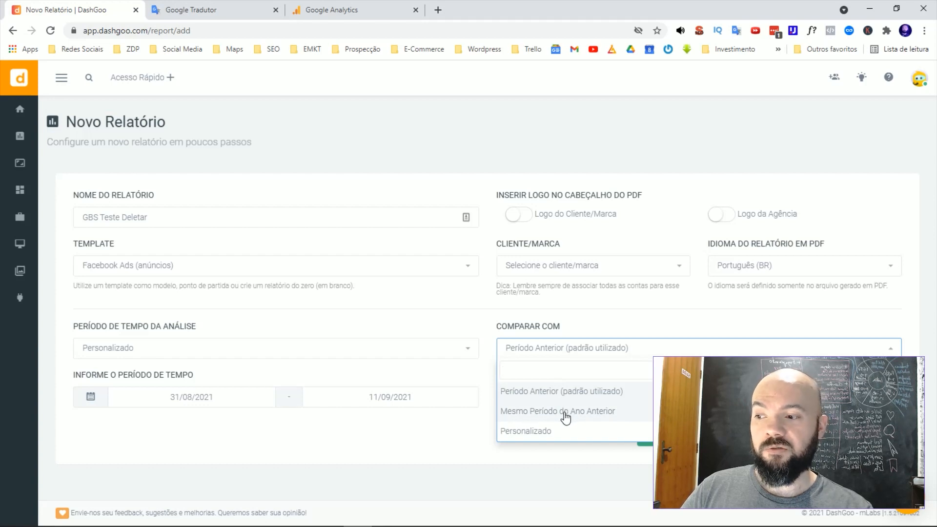
{"action": "left_click", "coordinate": [514, 431]}
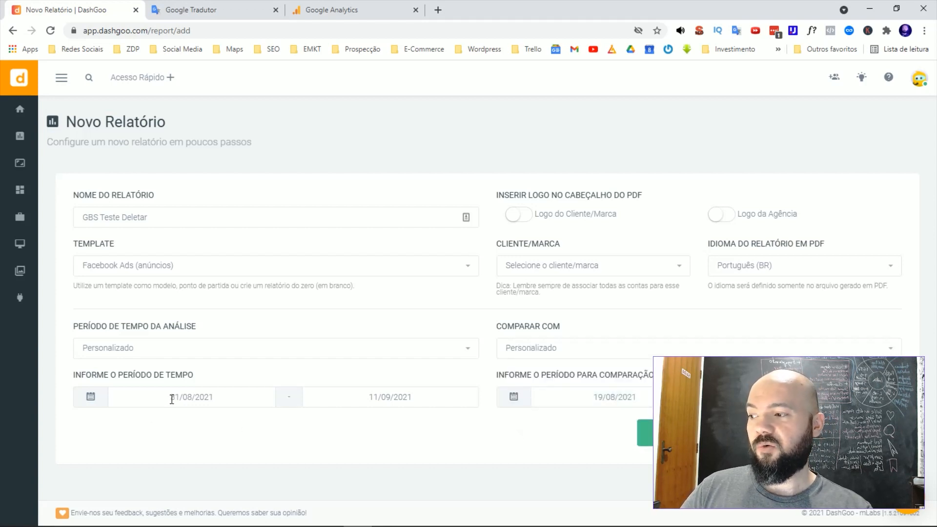
{"action": "left_click", "coordinate": [566, 397]}
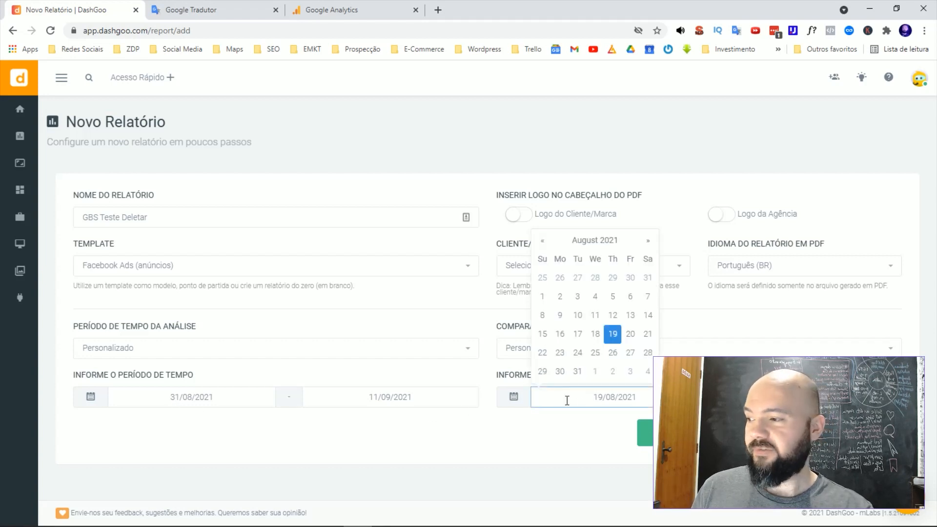
{"action": "left_click", "coordinate": [541, 241]}
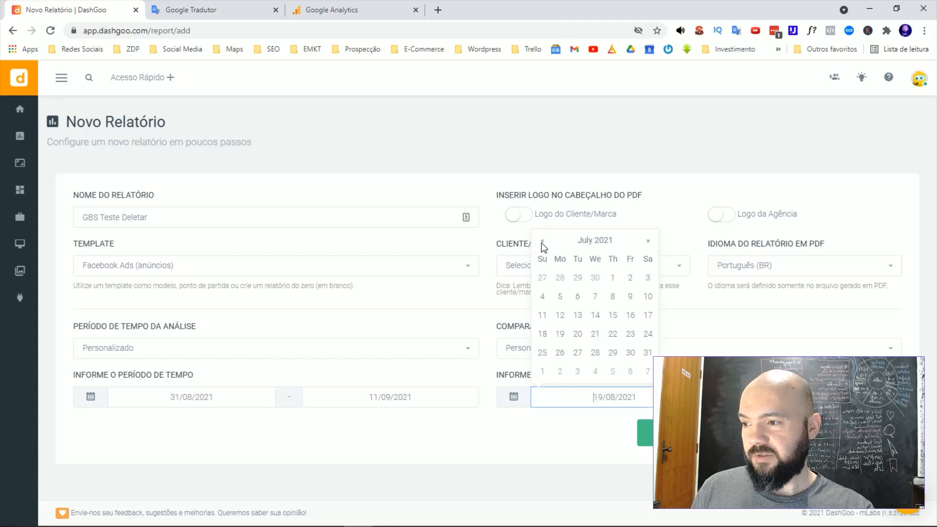
{"action": "left_click", "coordinate": [648, 352]}
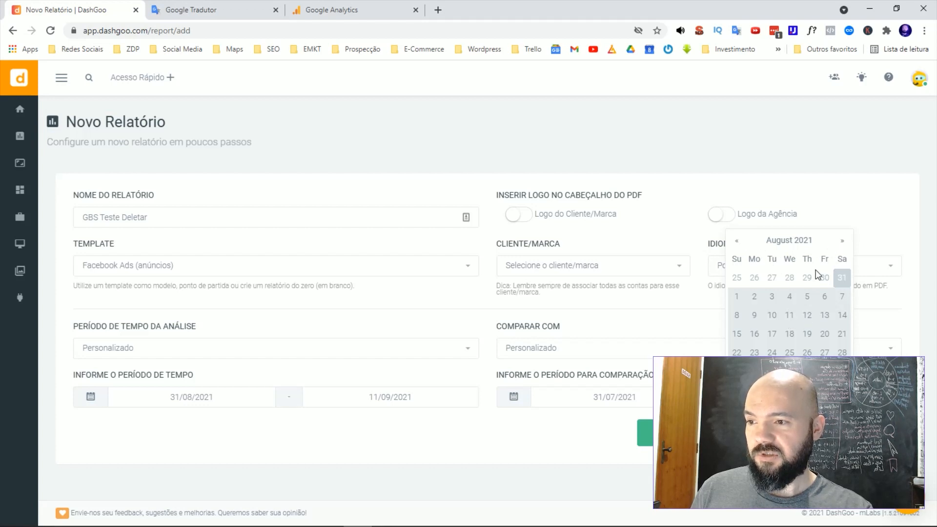
{"action": "left_click", "coordinate": [790, 317]}
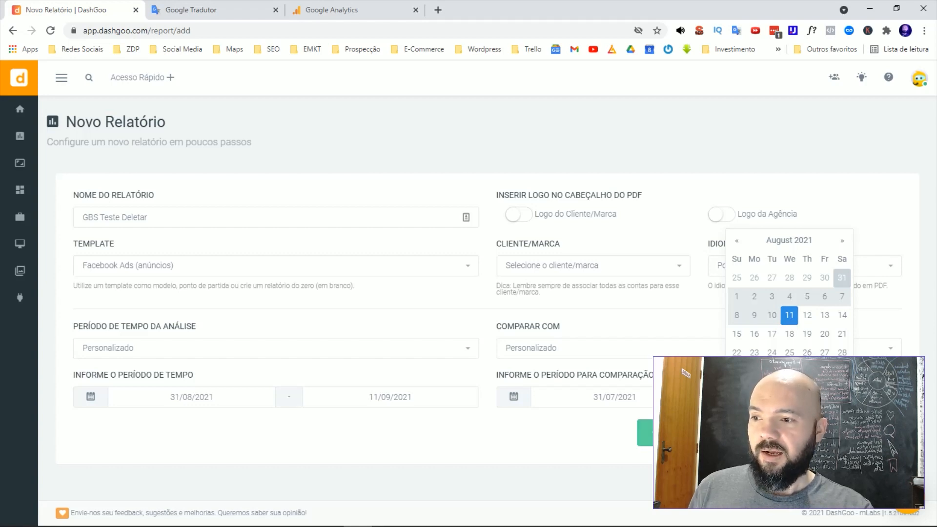
{"action": "left_click", "coordinate": [575, 452]}
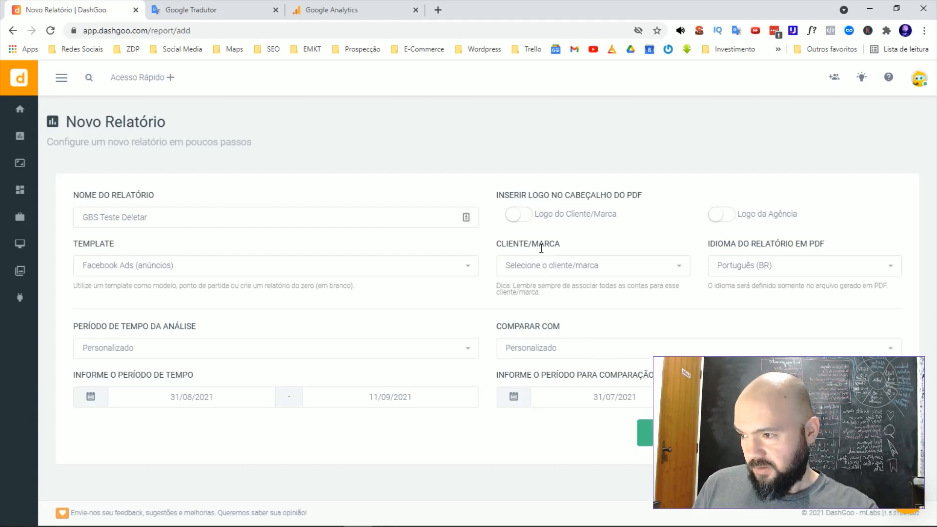
Create the report for the client Gordão Big Surf, using the Instagram completo + Facebook Insights template.
{"action": "left_click", "coordinate": [540, 276]}
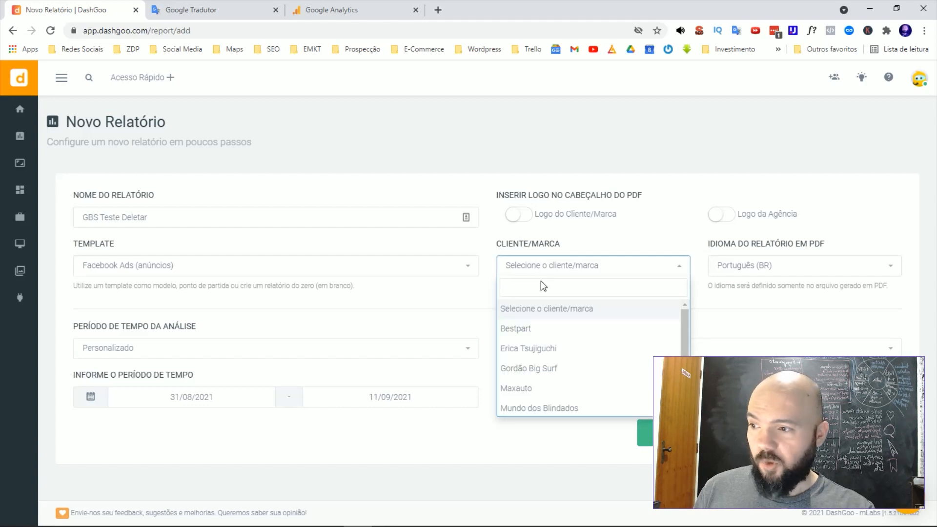
{"action": "left_click", "coordinate": [537, 368]}
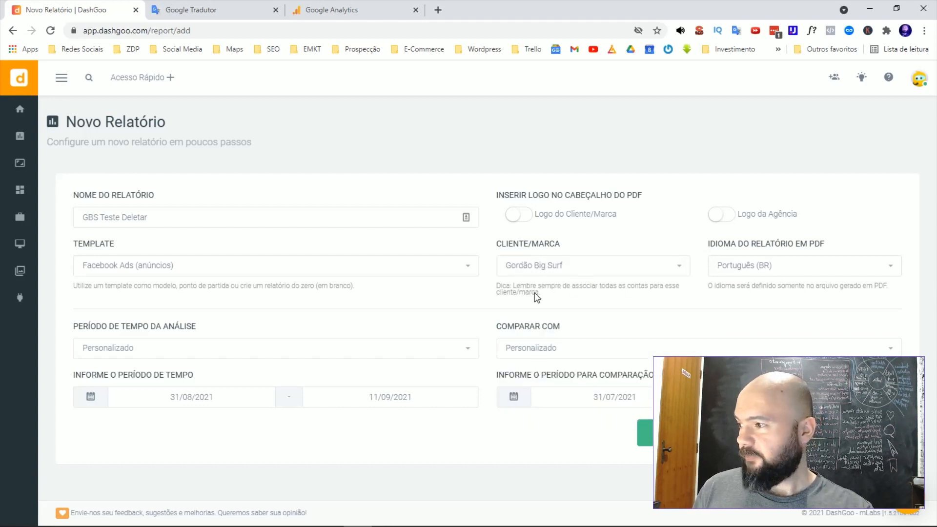
{"action": "left_click", "coordinate": [194, 268]}
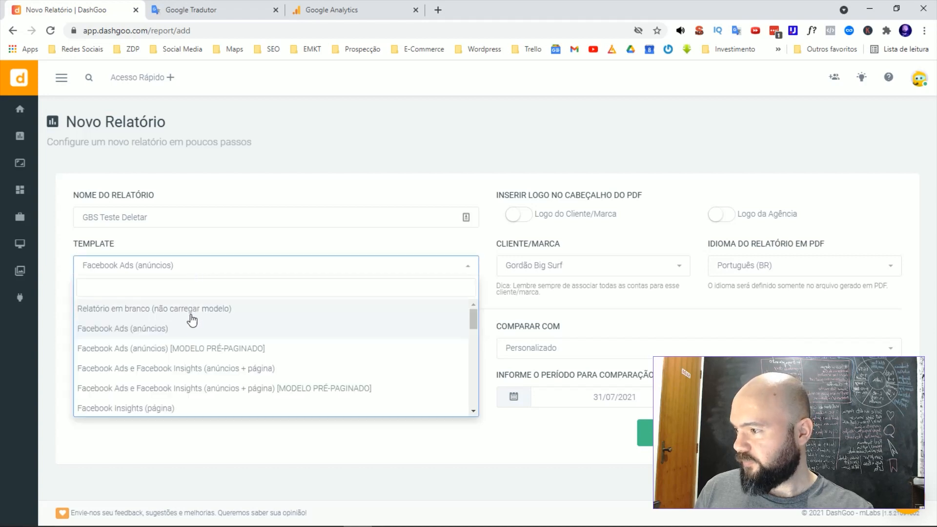
{"action": "scroll", "coordinate": [189, 340], "scroll_direction": "down", "scroll_amount": 1}
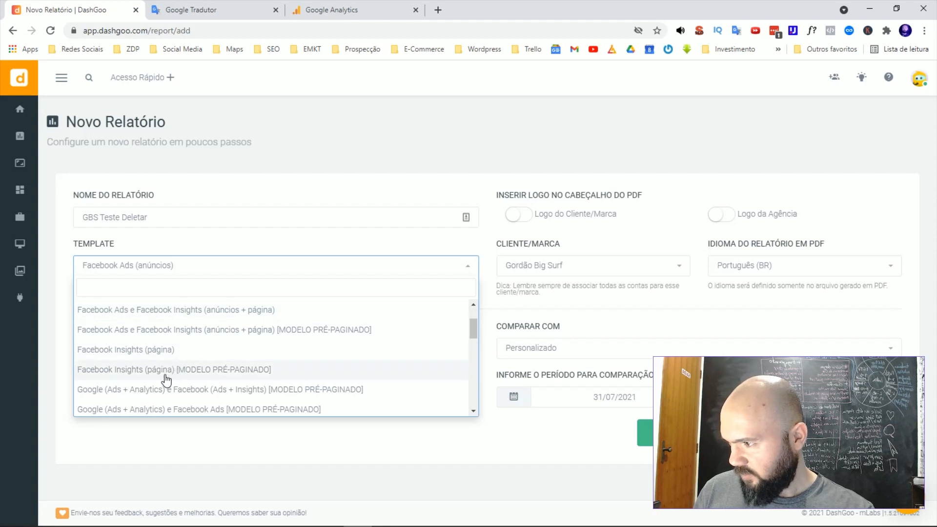
{"action": "scroll", "coordinate": [156, 377], "scroll_direction": "down", "scroll_amount": 1}
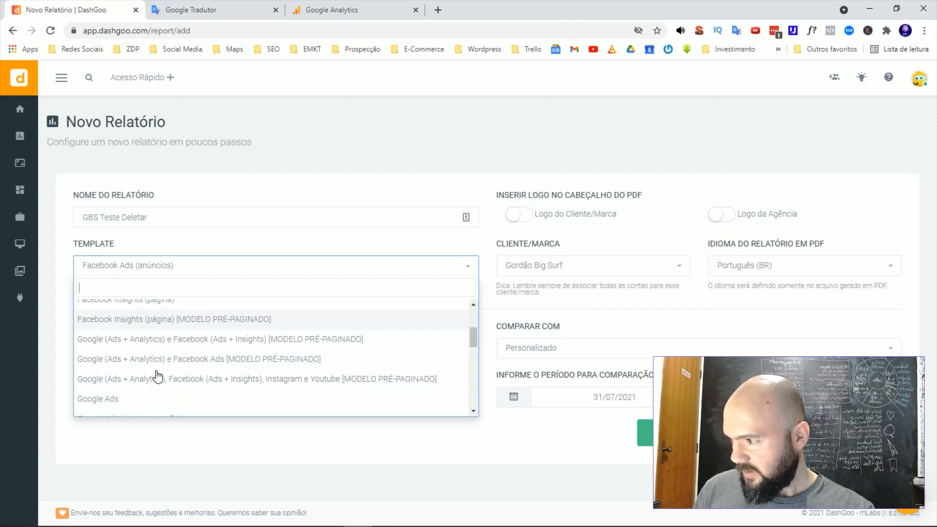
{"action": "scroll", "coordinate": [155, 323], "scroll_direction": "down", "scroll_amount": 5}
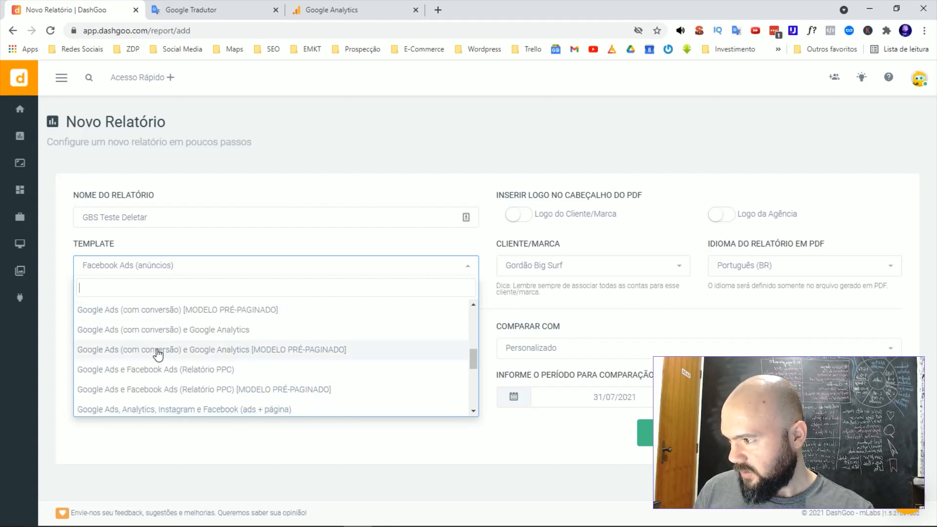
{"action": "scroll", "coordinate": [157, 358], "scroll_direction": "down", "scroll_amount": 1}
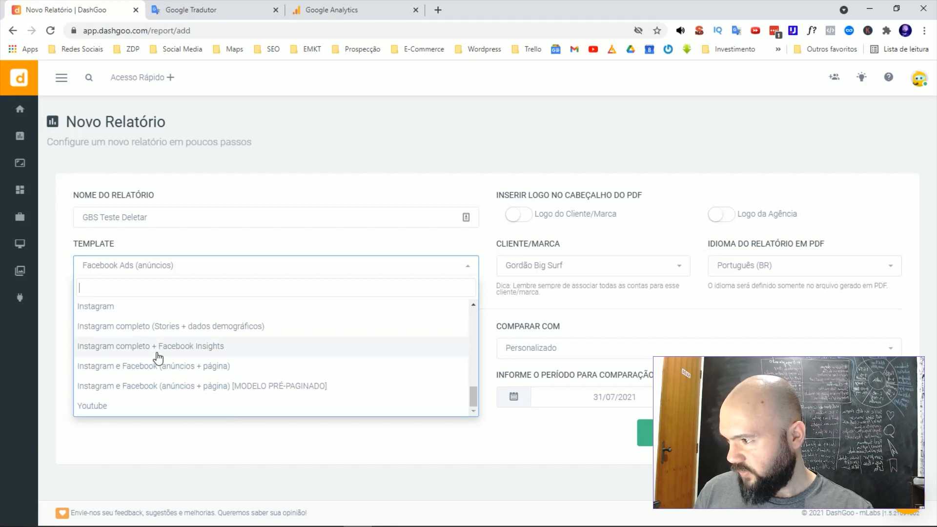
{"action": "left_click", "coordinate": [235, 354]}
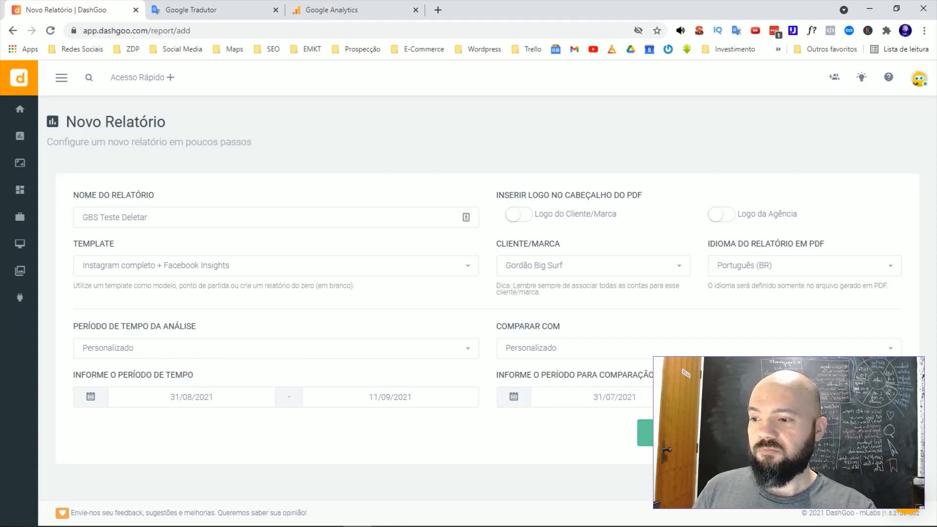
{"action": "left_click", "coordinate": [644, 433]}
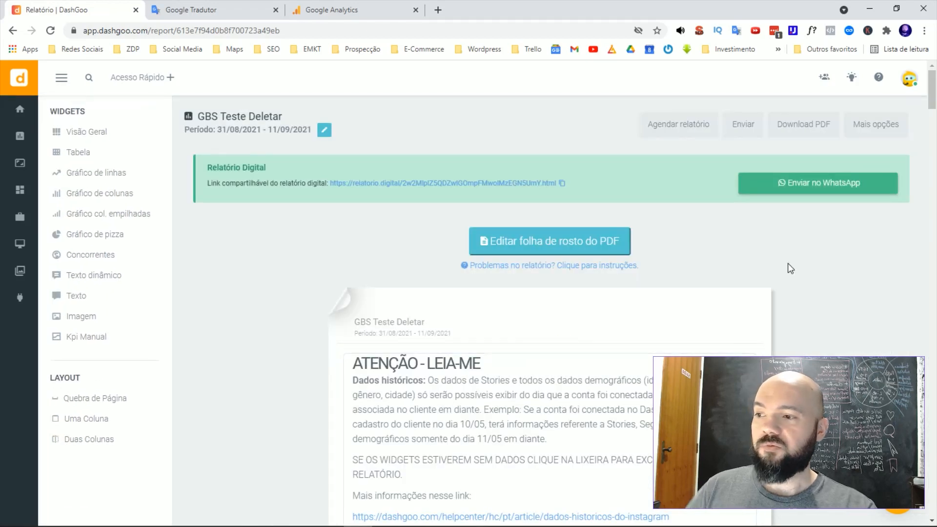
Review the new report's introductory notice and the Visão Geral do Instagram widget.
{"action": "left_click_drag", "start_coordinate": [932, 100], "coordinate": [935, 132]}
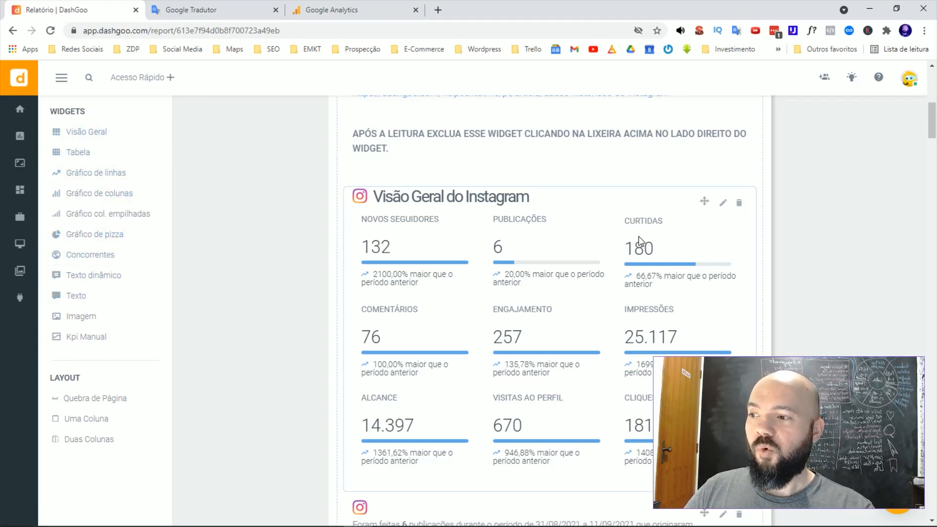
{"action": "scroll", "coordinate": [614, 214], "scroll_direction": "up", "scroll_amount": 2}
{"action": "scroll", "coordinate": [613, 214], "scroll_direction": "down", "scroll_amount": 1}
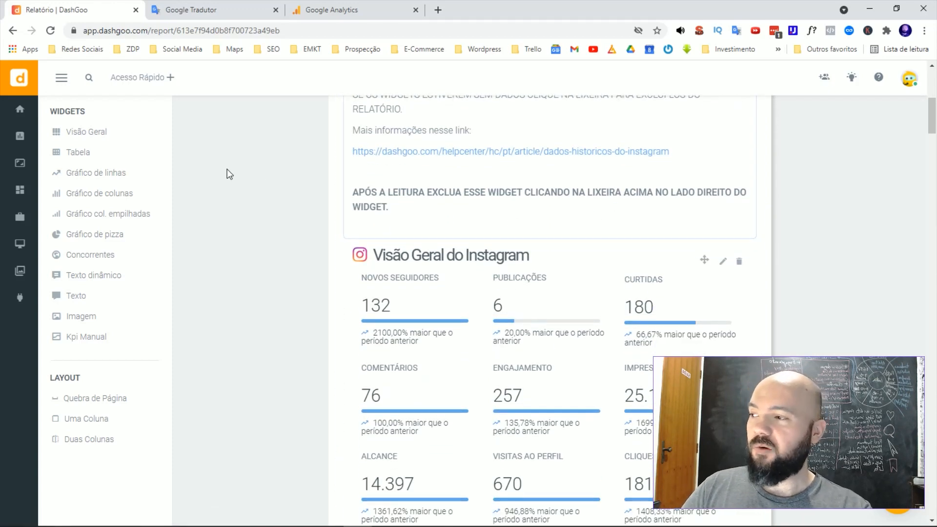
{"action": "scroll", "coordinate": [431, 214], "scroll_direction": "up", "scroll_amount": 5}
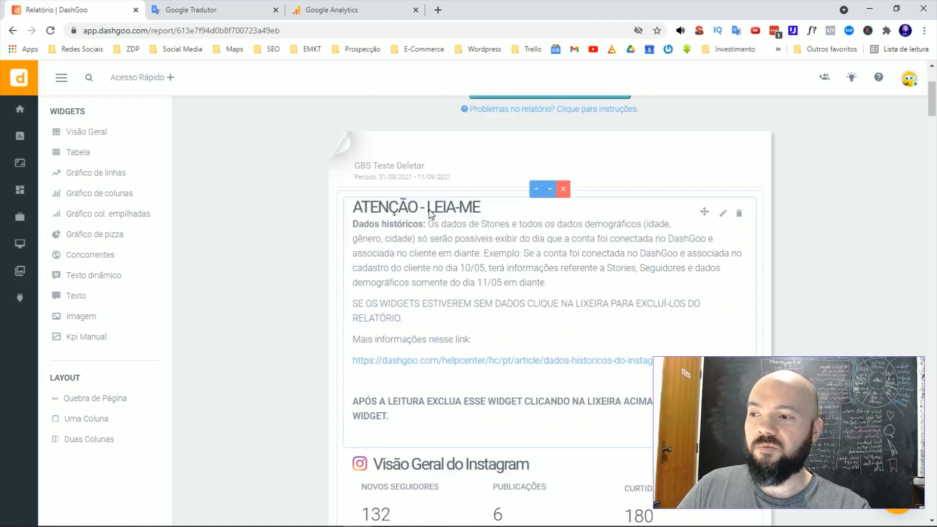
{"action": "scroll", "coordinate": [431, 215], "scroll_direction": "down", "scroll_amount": 6}
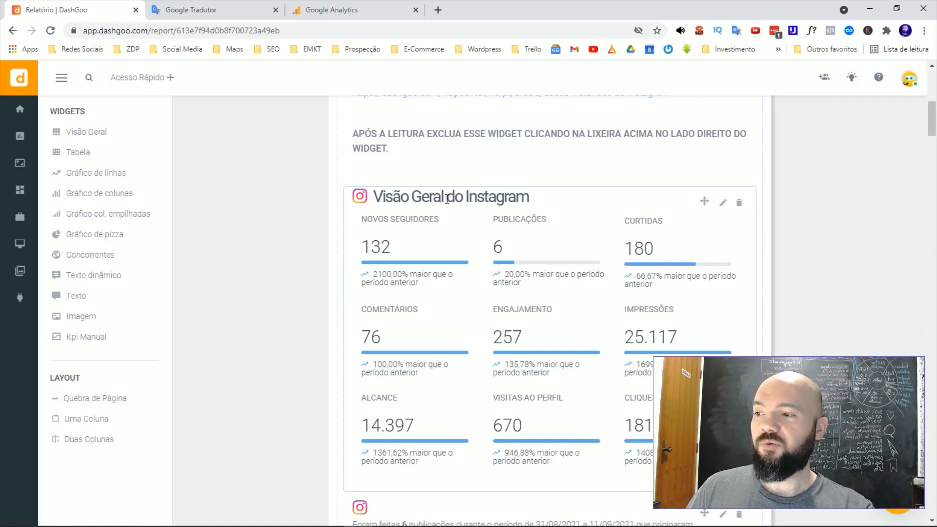
Open the Visão Geral do Instagram widget for editing and examine its widget type, data source and Instagram account options.
{"action": "left_click", "coordinate": [723, 204]}
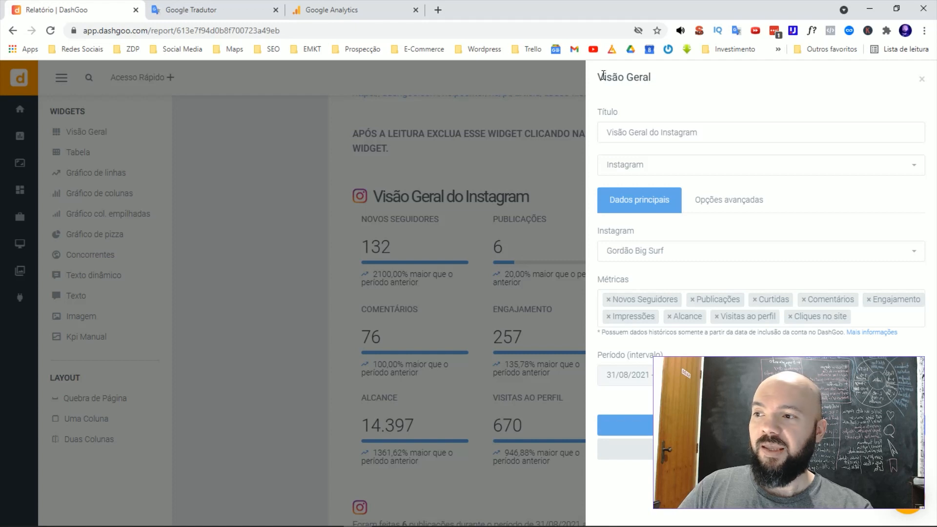
{"action": "left_click_drag", "start_coordinate": [599, 77], "coordinate": [646, 77]}
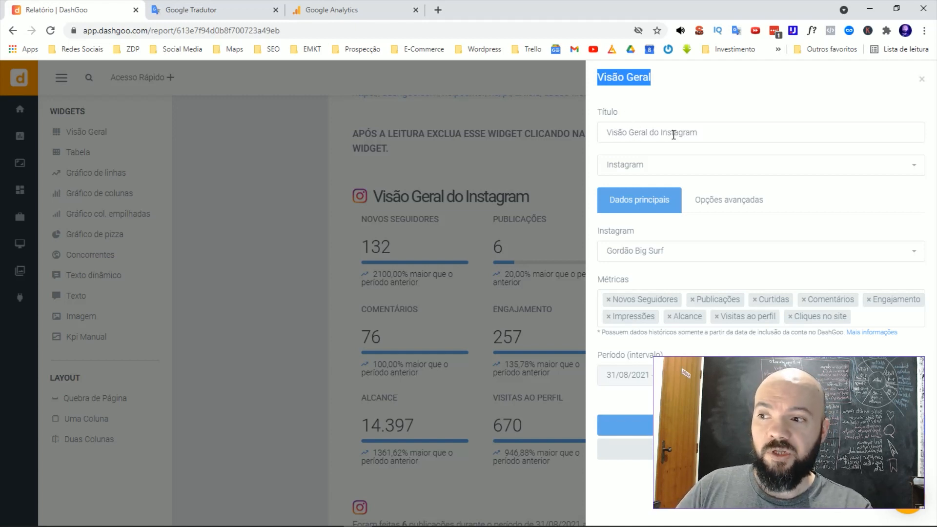
{"action": "left_click", "coordinate": [647, 169]}
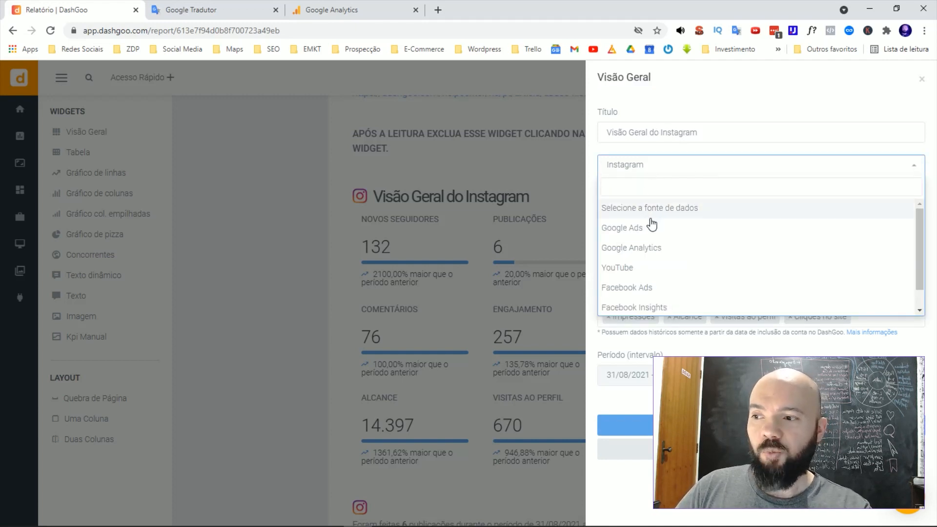
{"action": "scroll", "coordinate": [656, 249], "scroll_direction": "down", "scroll_amount": 1}
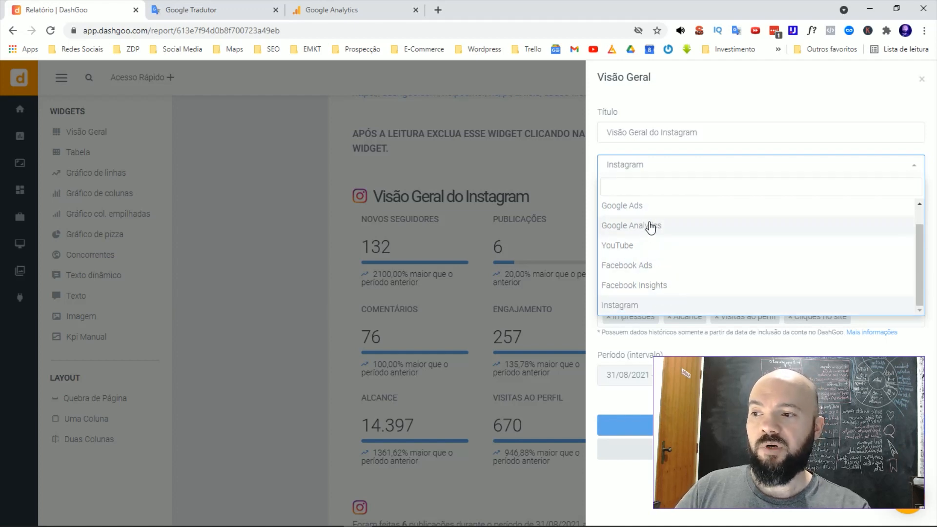
{"action": "left_click", "coordinate": [686, 114]}
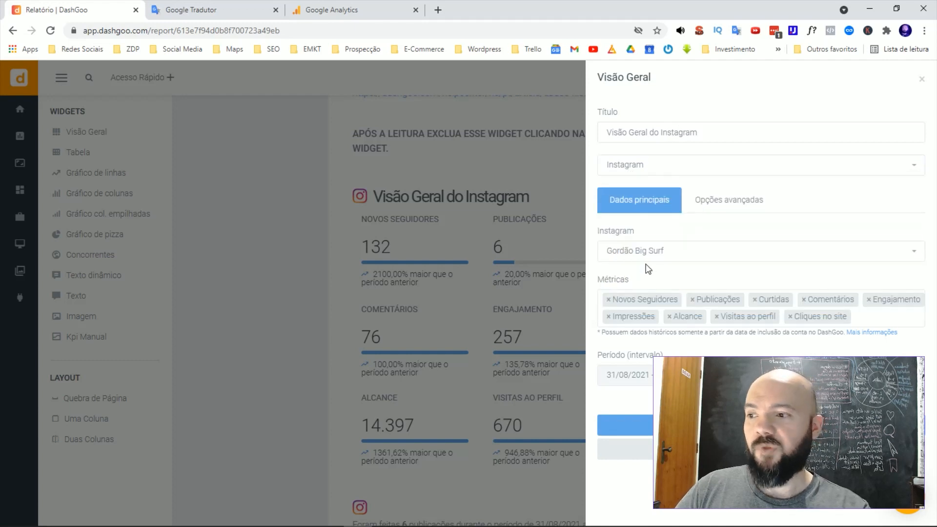
{"action": "left_click", "coordinate": [622, 253]}
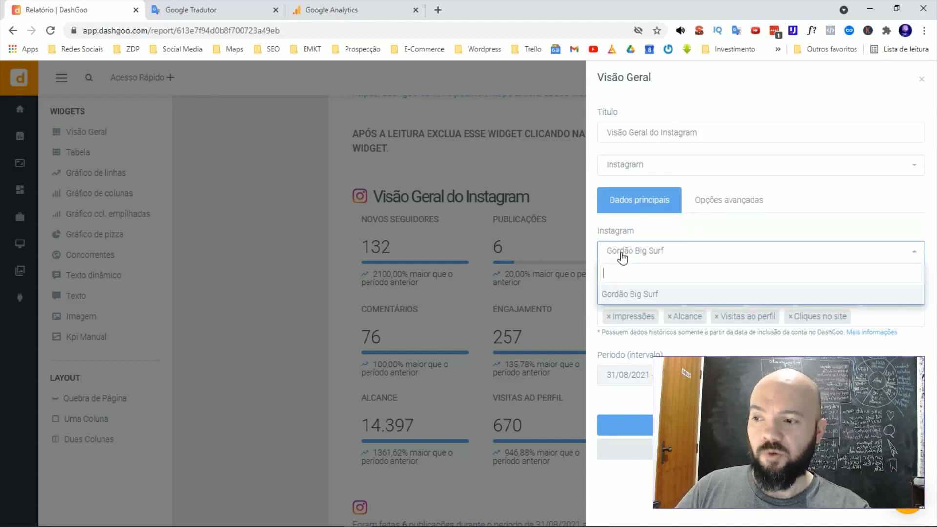
{"action": "left_click", "coordinate": [657, 232]}
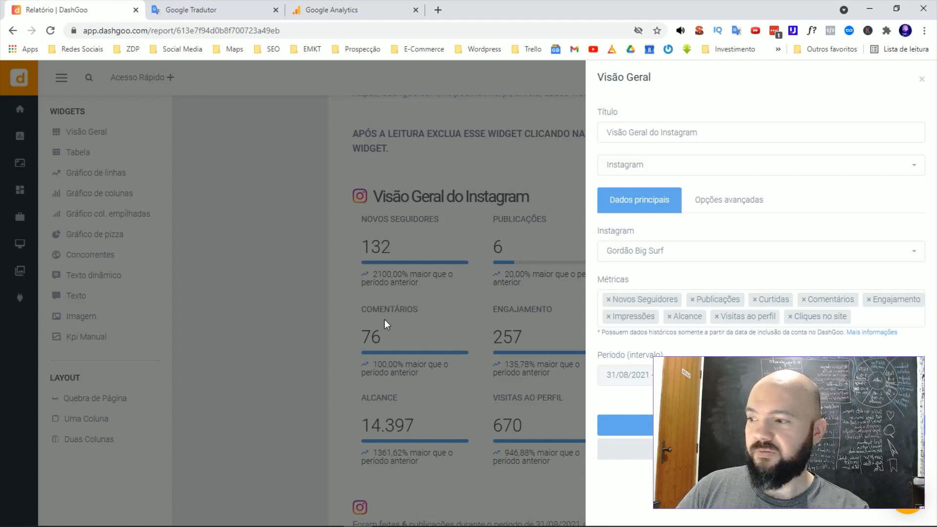
Add the Seguindo metric to the Visão Geral do Instagram widget and save the widget.
{"action": "left_click", "coordinate": [863, 318]}
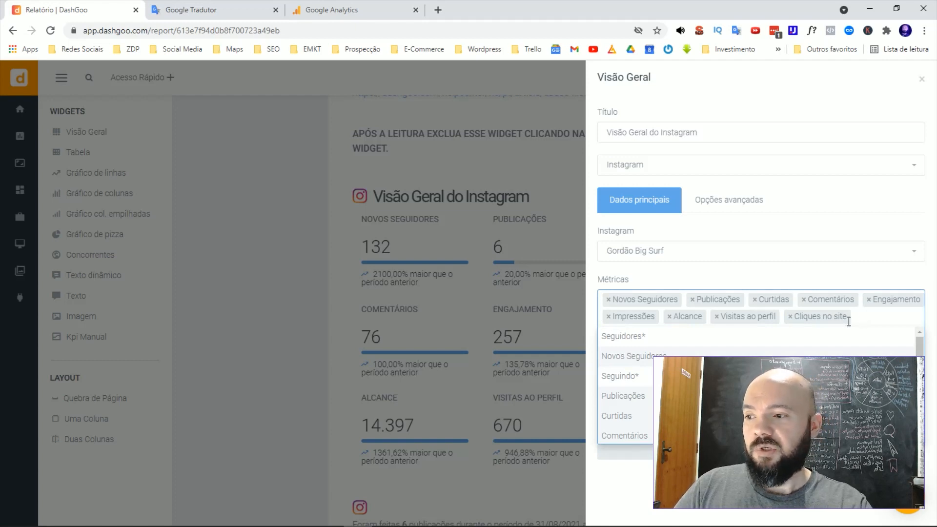
{"action": "left_click_drag", "start_coordinate": [918, 352], "coordinate": [919, 395]}
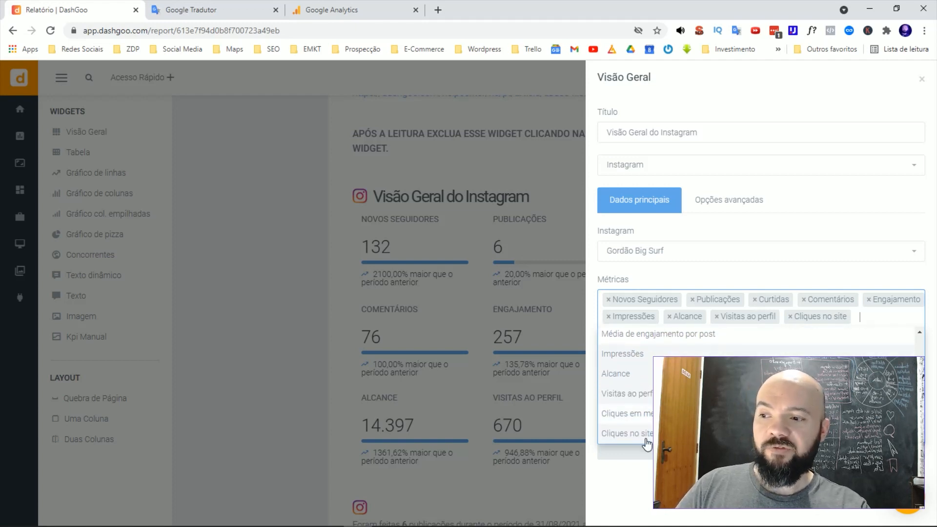
{"action": "left_click", "coordinate": [820, 321]}
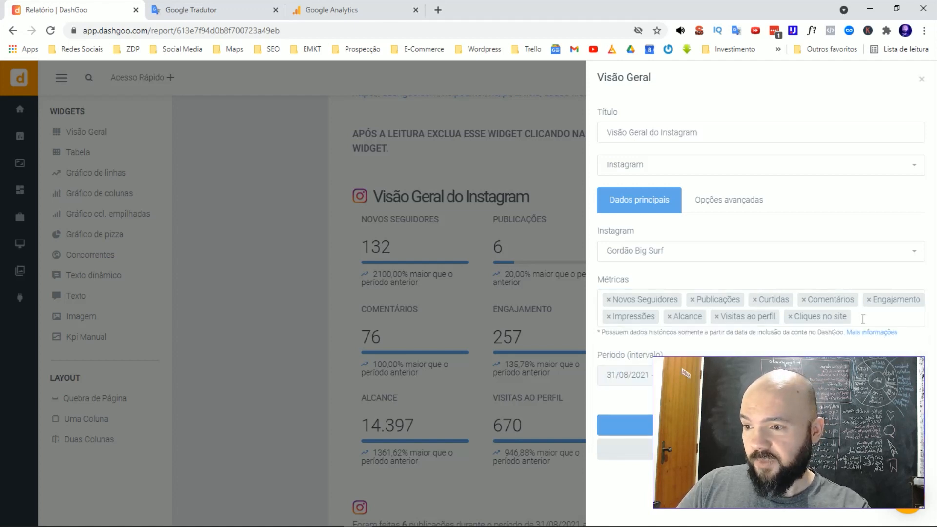
{"action": "left_click", "coordinate": [839, 320]}
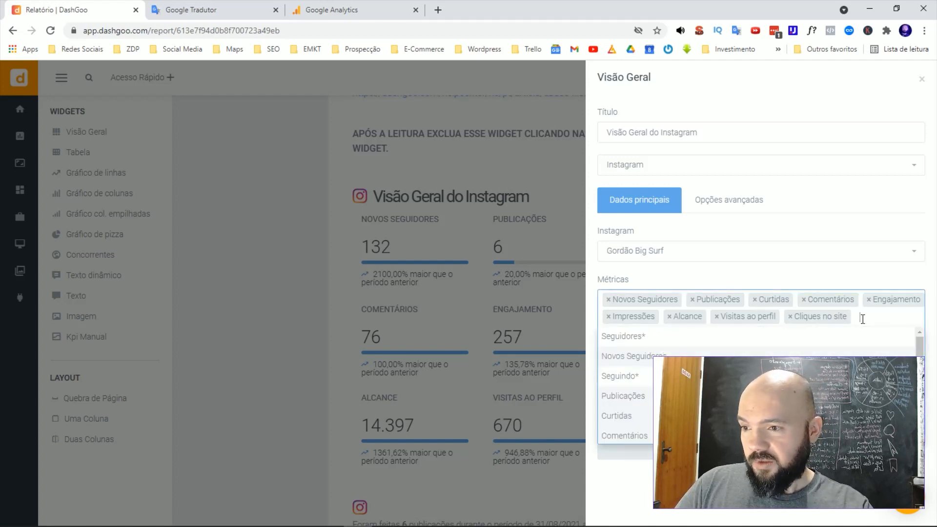
{"action": "left_click", "coordinate": [626, 379]}
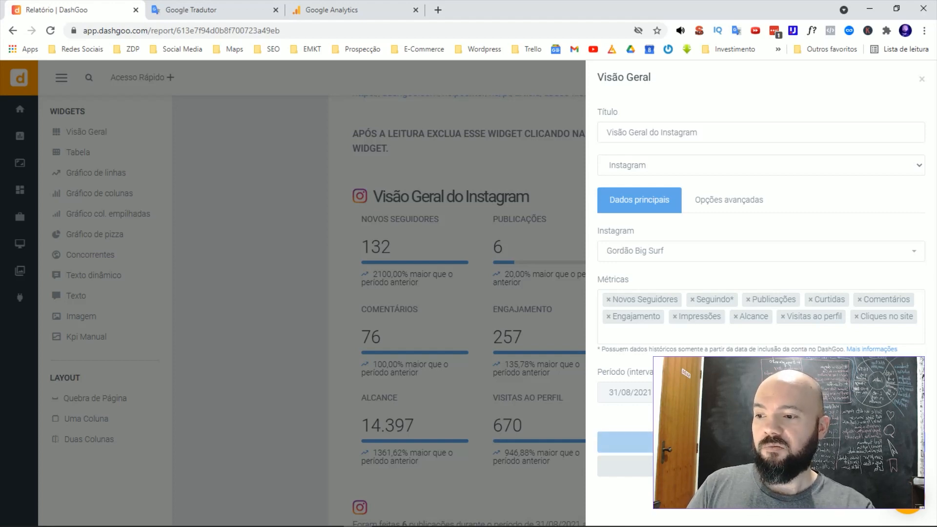
{"action": "left_click", "coordinate": [644, 442]}
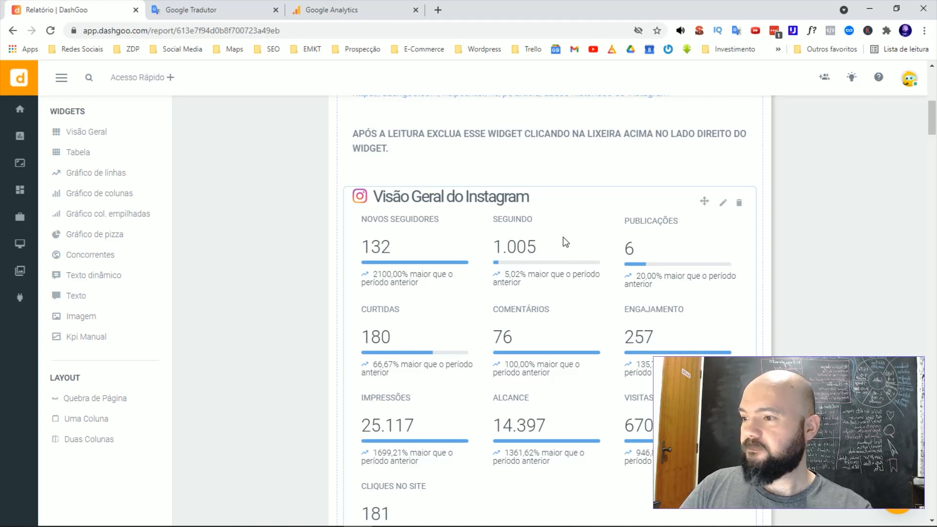
Turn the previous-period comparison in the Visão Geral do Instagram widget off and back on.
{"action": "scroll", "coordinate": [566, 239], "scroll_direction": "down", "scroll_amount": 1}
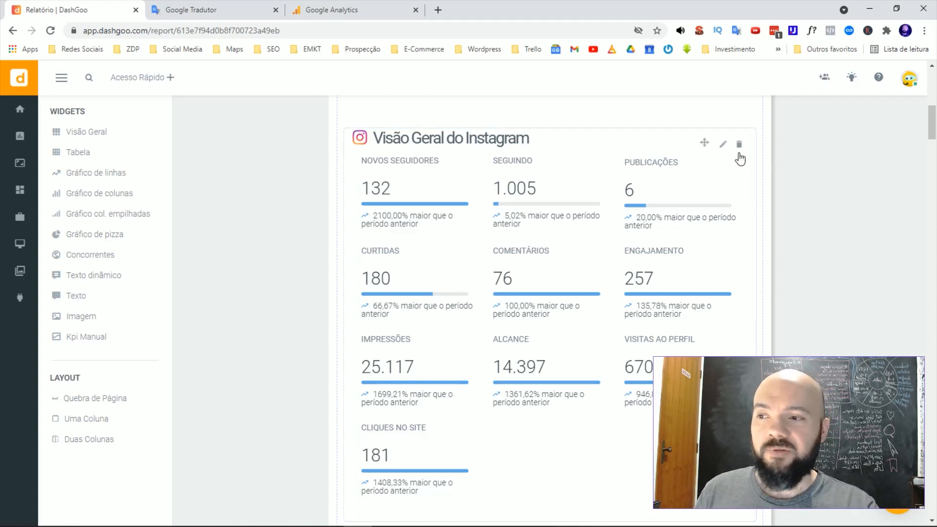
{"action": "left_click", "coordinate": [723, 144]}
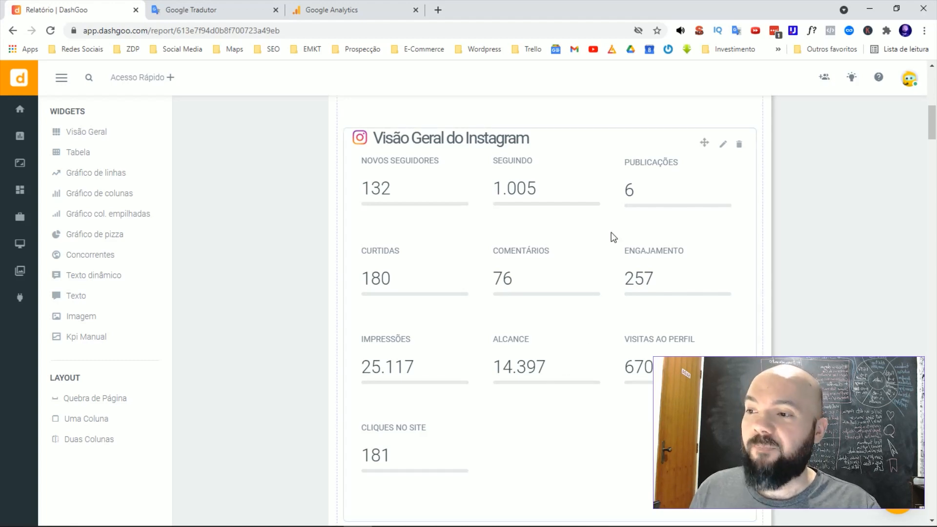
{"action": "left_click", "coordinate": [722, 146]}
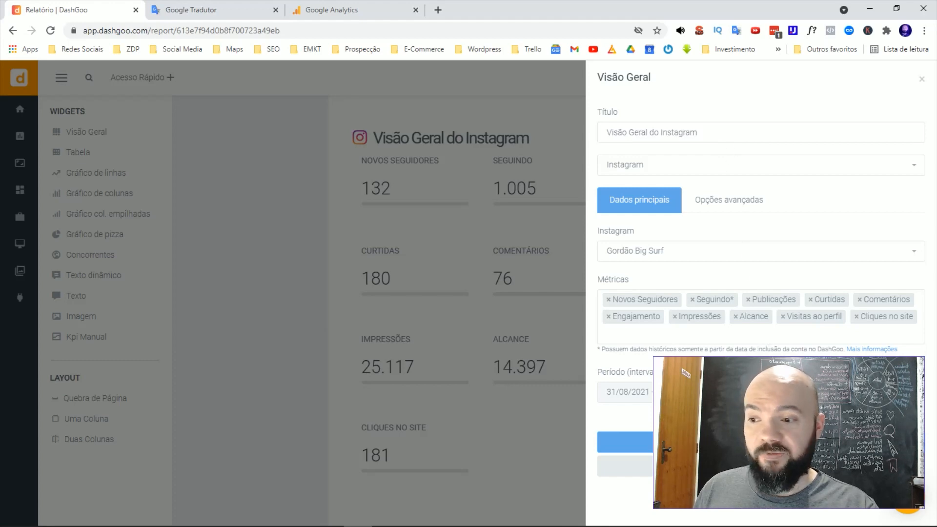
{"action": "left_click", "coordinate": [732, 442]}
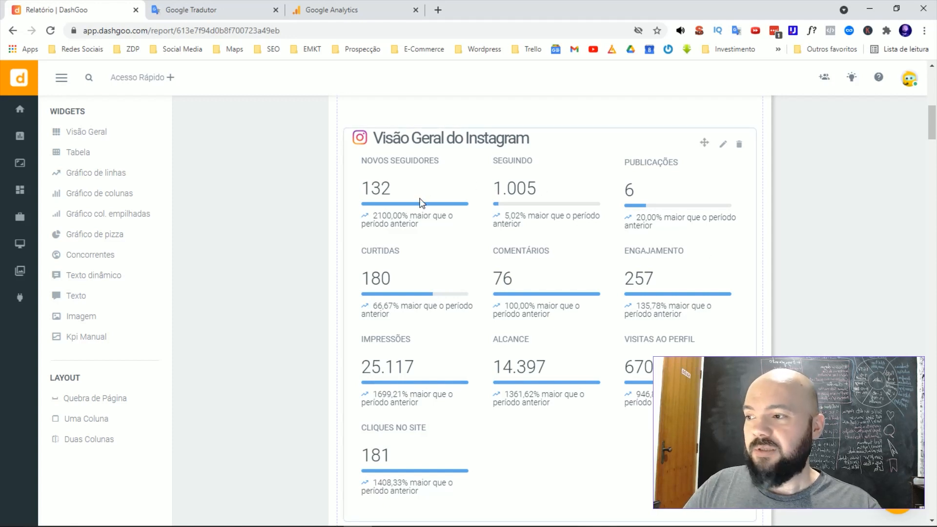
Check the widget type of Visão Geral do Instagram in its settings, and view the dynamic text and Alcance diário chart beneath it.
{"action": "scroll", "coordinate": [637, 215], "scroll_direction": "down", "scroll_amount": 6}
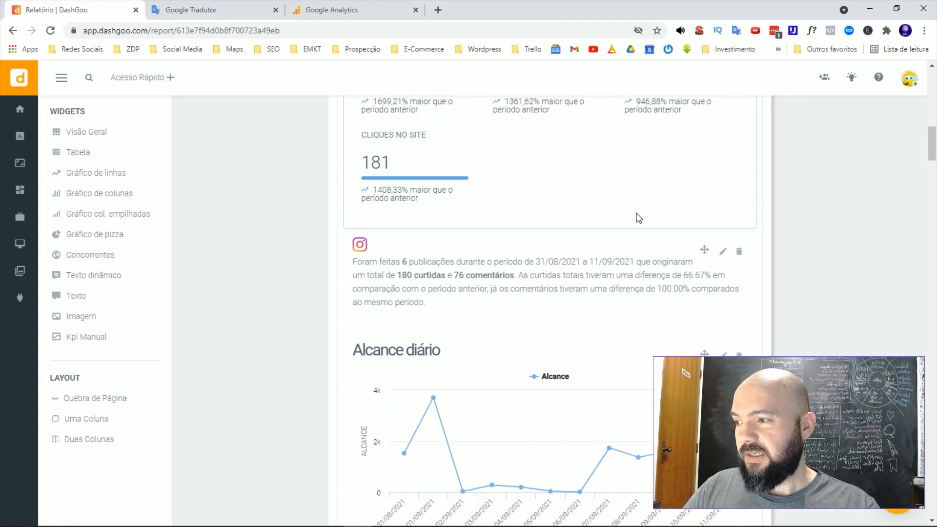
{"action": "scroll", "coordinate": [639, 218], "scroll_direction": "up", "scroll_amount": 6}
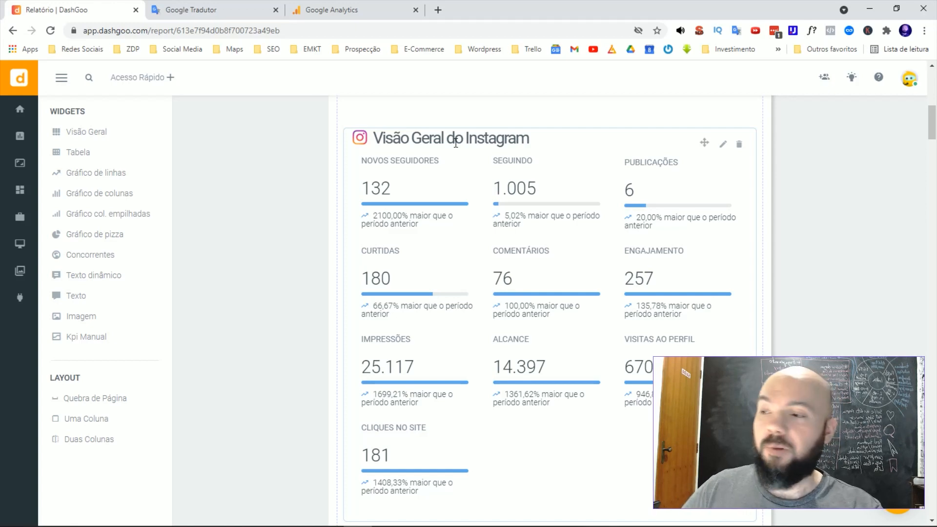
{"action": "left_click", "coordinate": [723, 147]}
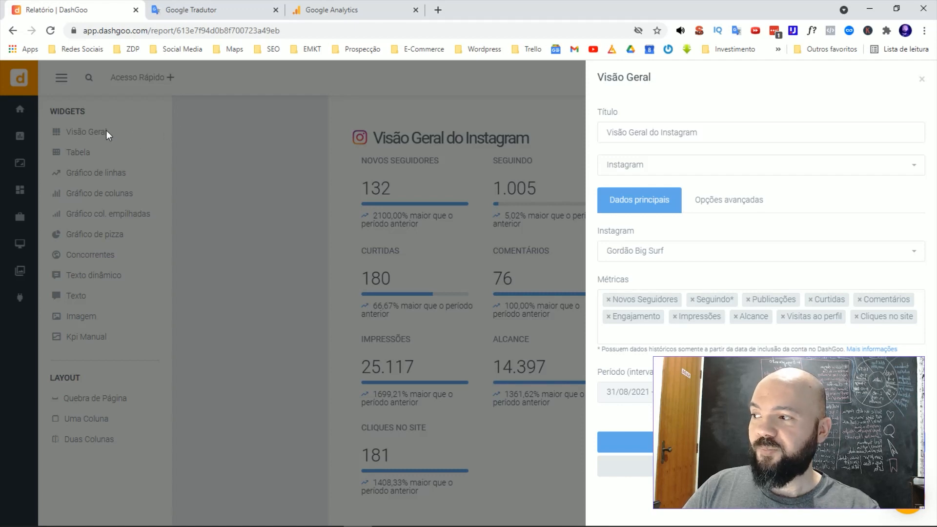
{"action": "triple_click", "coordinate": [636, 79]}
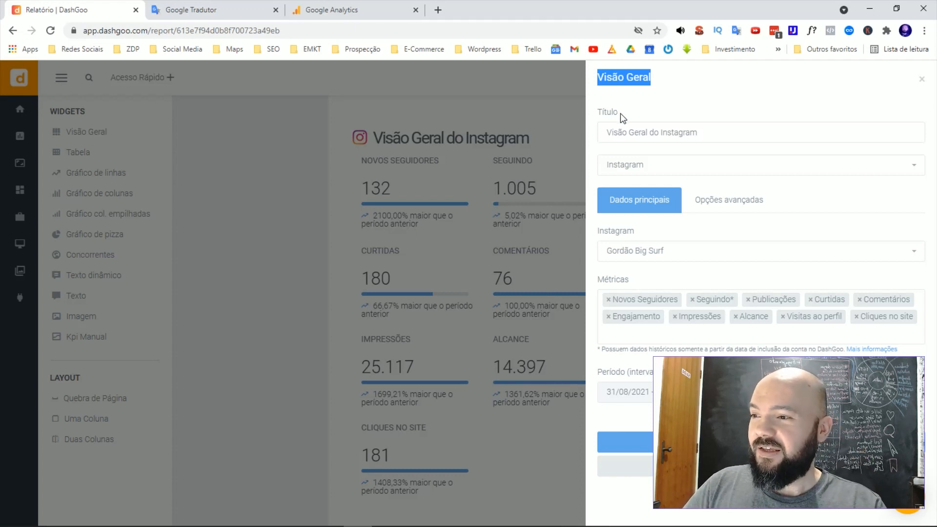
{"action": "left_click", "coordinate": [732, 466]}
{"action": "scroll", "coordinate": [607, 257], "scroll_direction": "down", "scroll_amount": 3}
{"action": "scroll", "coordinate": [606, 256], "scroll_direction": "down", "scroll_amount": 5}
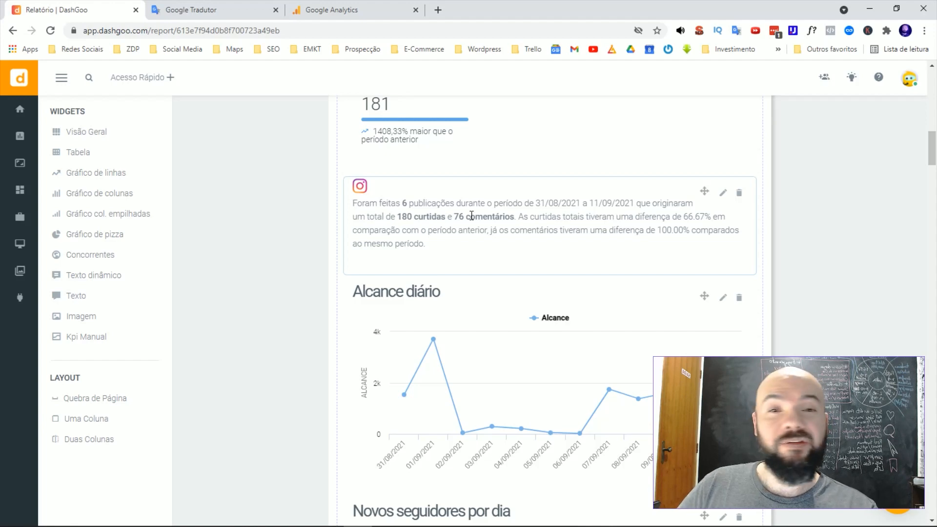
Open the Instagram dynamic text widget for editing and examine its available variables, metrics, period comparisons and the placeholders in its text.
{"action": "left_click", "coordinate": [723, 195]}
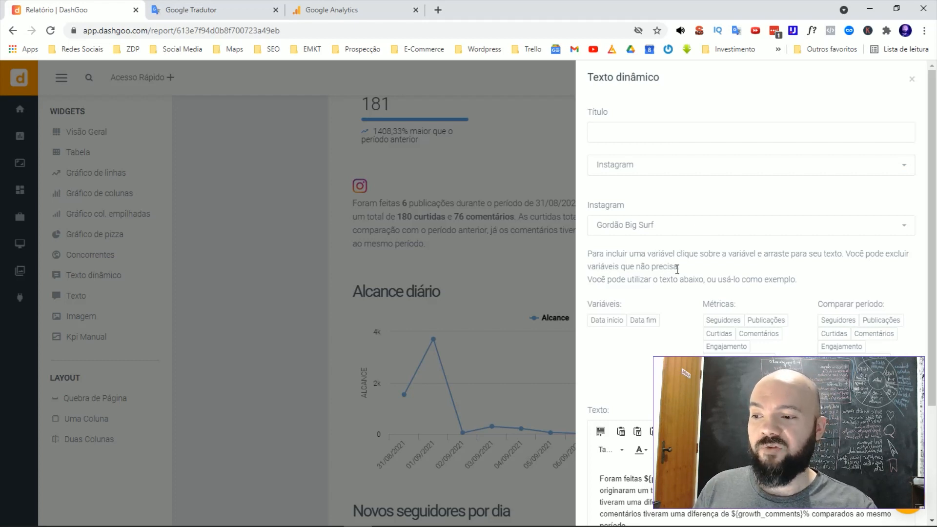
{"action": "scroll", "coordinate": [669, 264], "scroll_direction": "down", "scroll_amount": 3}
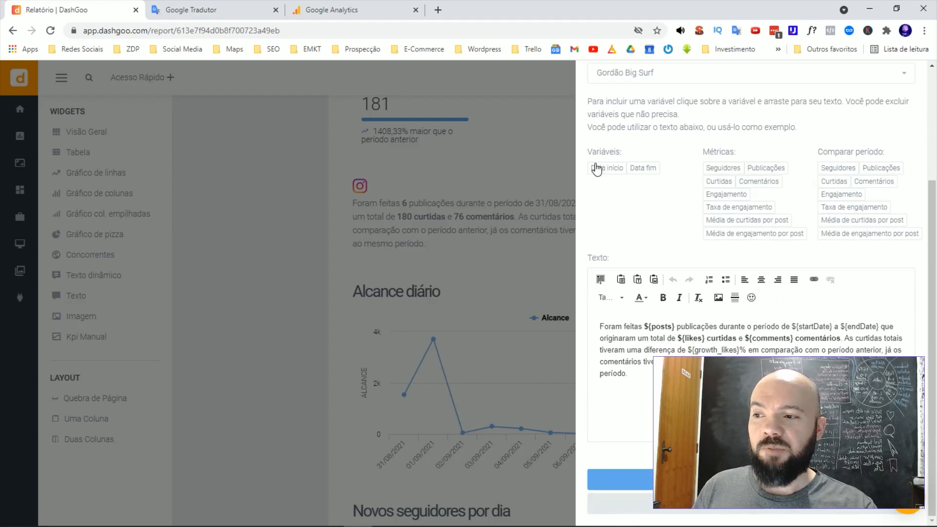
{"action": "left_click", "coordinate": [628, 328]}
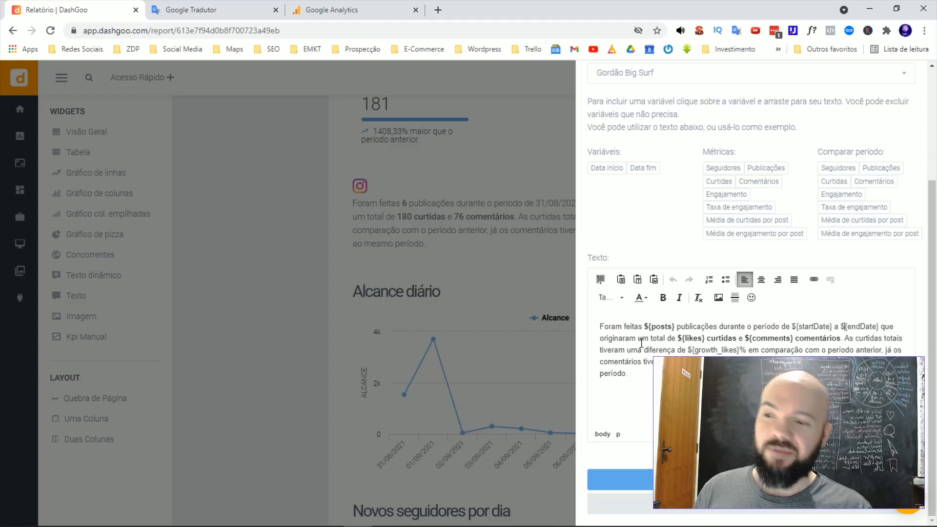
{"action": "key", "text": "Right"}
{"action": "key", "text": "Right"}
{"action": "key", "text": "Right"}
{"action": "key", "text": "Right"}
{"action": "key", "text": "Right"}
{"action": "key", "text": "Right"}
{"action": "key", "text": "Right"}
{"action": "key", "text": "Right"}
{"action": "key", "text": "Right"}
{"action": "key", "text": "Right"}
{"action": "key", "text": "Right"}
{"action": "key", "text": "Right"}
{"action": "key", "text": "Right"}
{"action": "key", "text": "Right"}
{"action": "key", "text": "Right"}
{"action": "key", "text": "Right"}
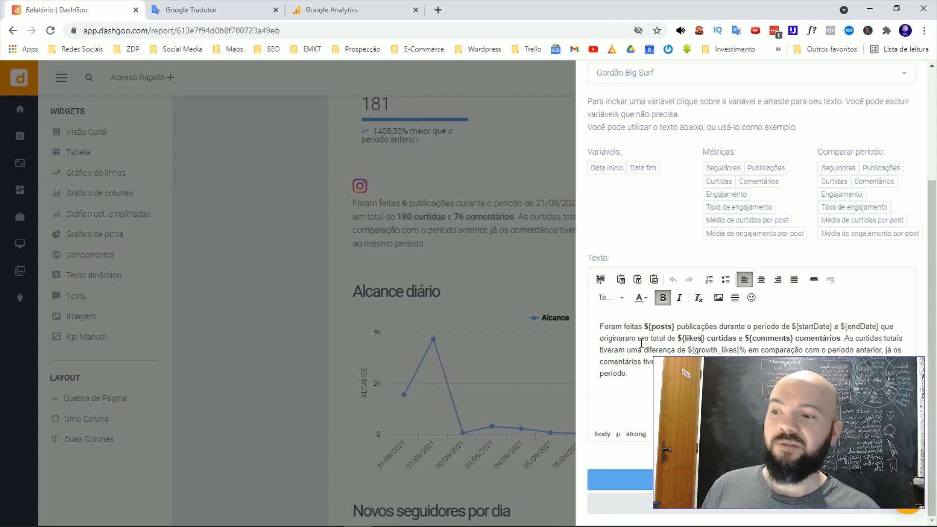
{"action": "key", "text": "Right"}
{"action": "key", "text": "Right"}
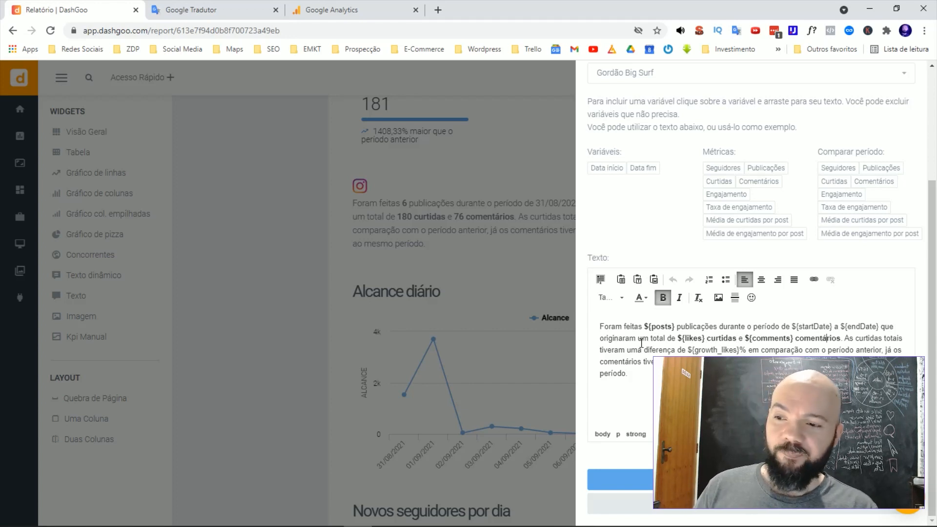
{"action": "key", "text": "Right"}
{"action": "key", "text": "Right"}
{"action": "key", "text": "Right"}
{"action": "key", "text": "Right"}
{"action": "key", "text": "Right"}
{"action": "key", "text": "Right"}
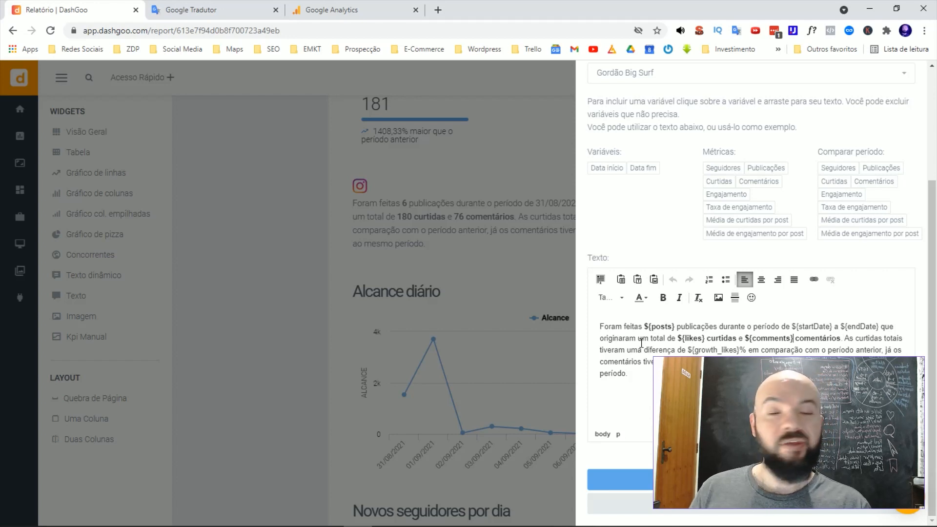
{"action": "key", "text": "Left"}
{"action": "key", "text": "Left"}
{"action": "key", "text": "Left"}
{"action": "key", "text": "Left"}
{"action": "key", "text": "Left"}
{"action": "key", "text": "Left"}
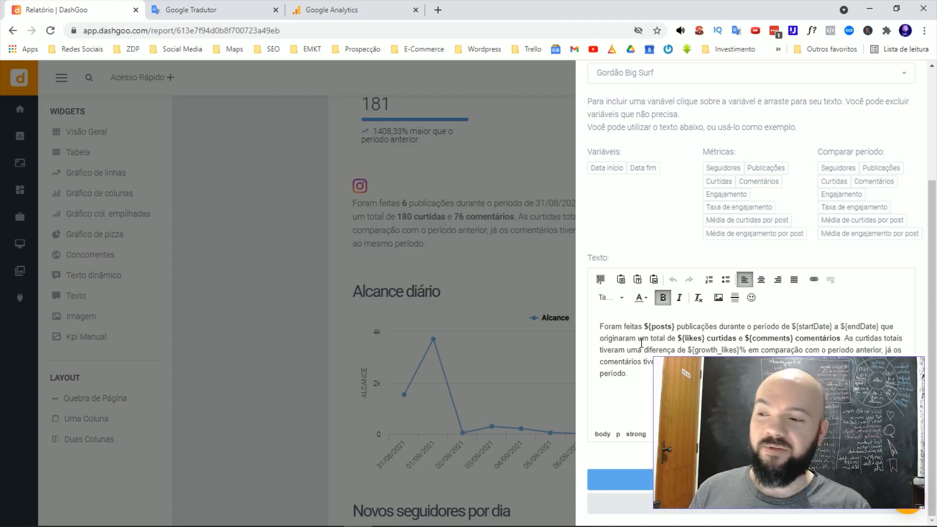
{"action": "left_click", "coordinate": [634, 375]}
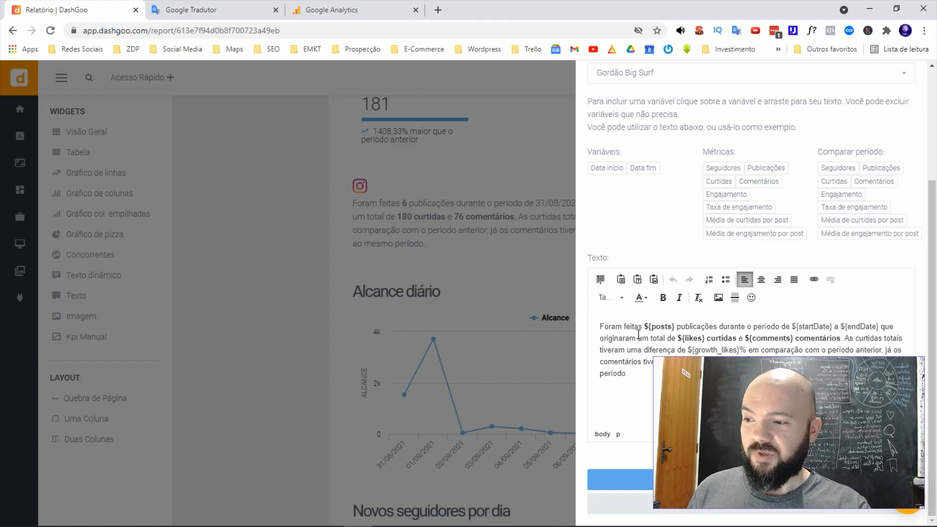
{"action": "left_click", "coordinate": [612, 326]}
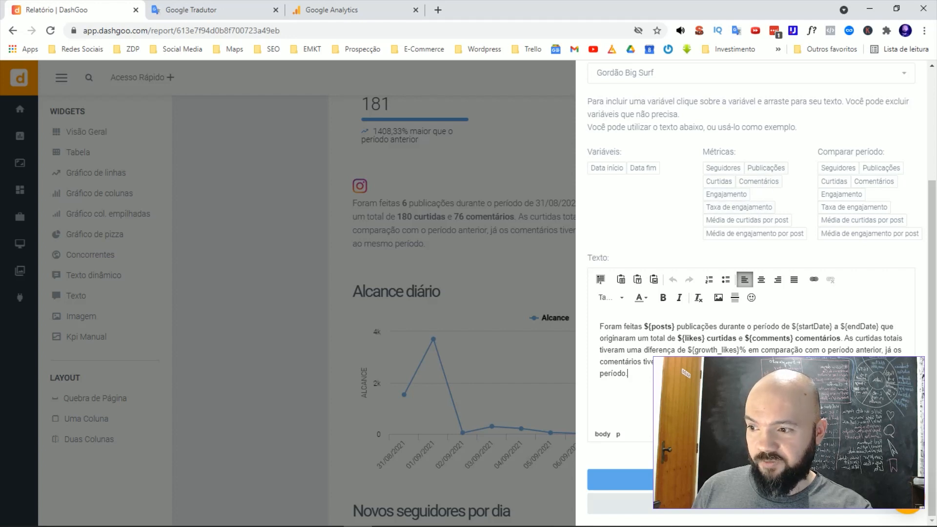
Add the line "Este mês tivemos" followed by the Publicações metric variable below the dynamic text paragraph, and save the widget.
{"action": "key", "text": "Return"}
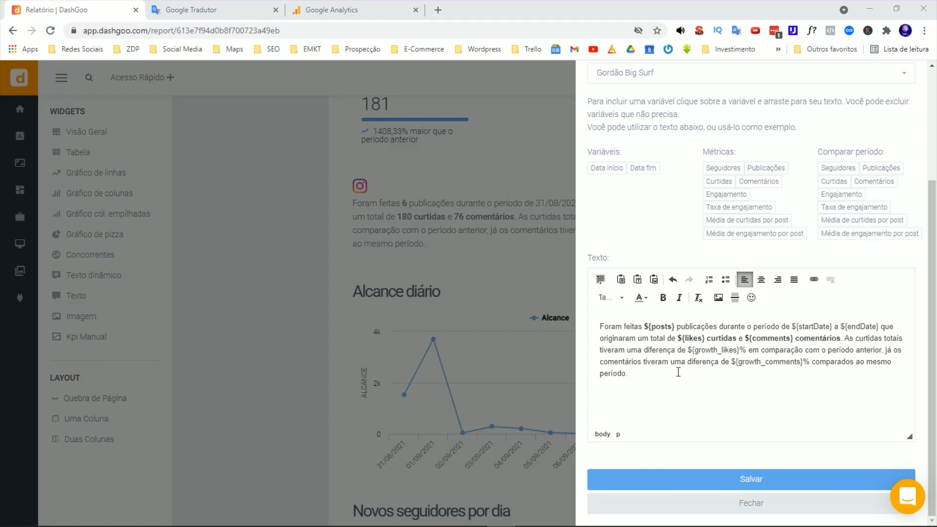
{"action": "left_click", "coordinate": [666, 393]}
{"action": "type", "text": "Es"}
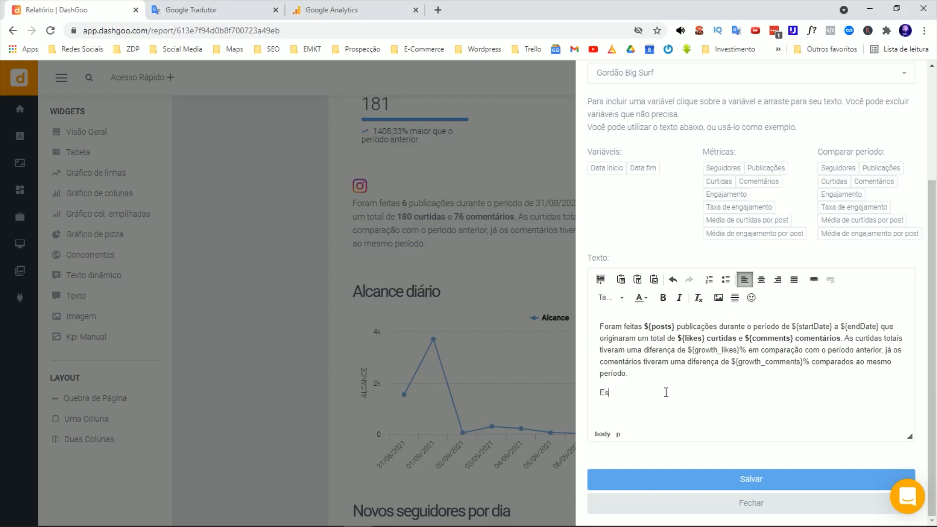
{"action": "type", "text": "te mês tivemos"}
{"action": "left_click_drag", "start_coordinate": [758, 171], "coordinate": [676, 399]}
{"action": "left_click_drag", "start_coordinate": [600, 393], "coordinate": [756, 394]}
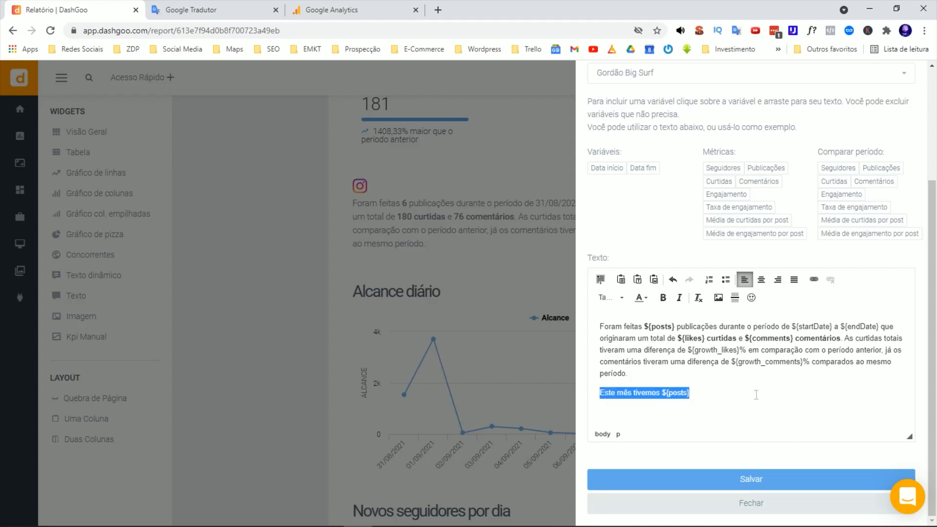
{"action": "left_click", "coordinate": [655, 488]}
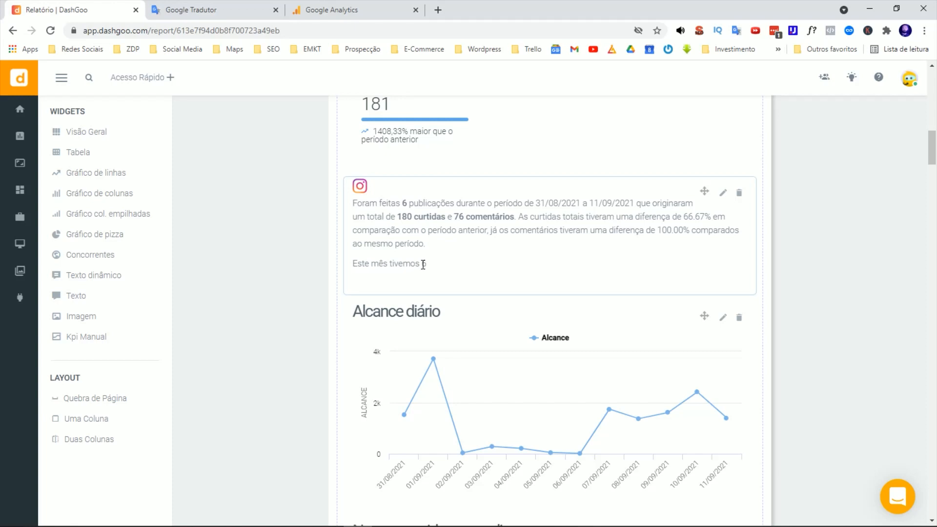
Remove the line "Este mês tivemos ${posts}" from the Instagram dynamic text widget and save it.
{"action": "left_click", "coordinate": [723, 192]}
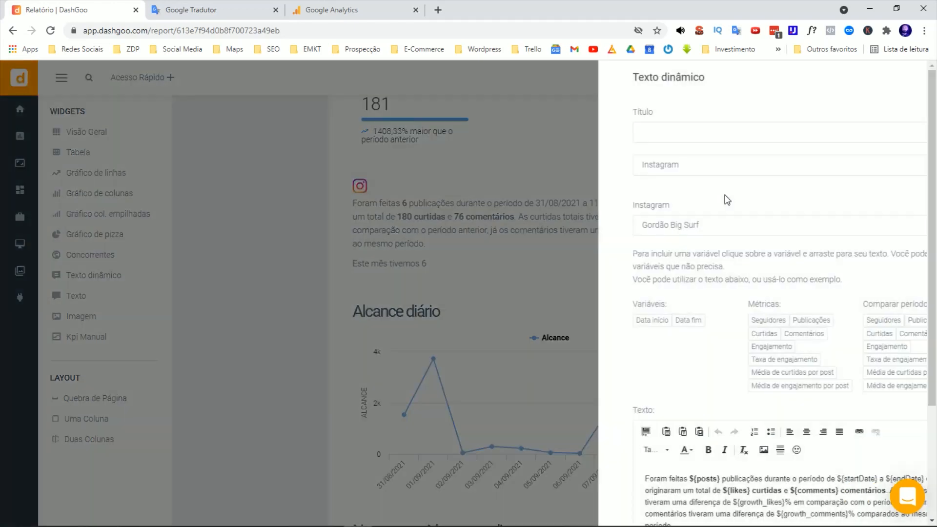
{"action": "scroll", "coordinate": [763, 356], "scroll_direction": "down", "scroll_amount": 3}
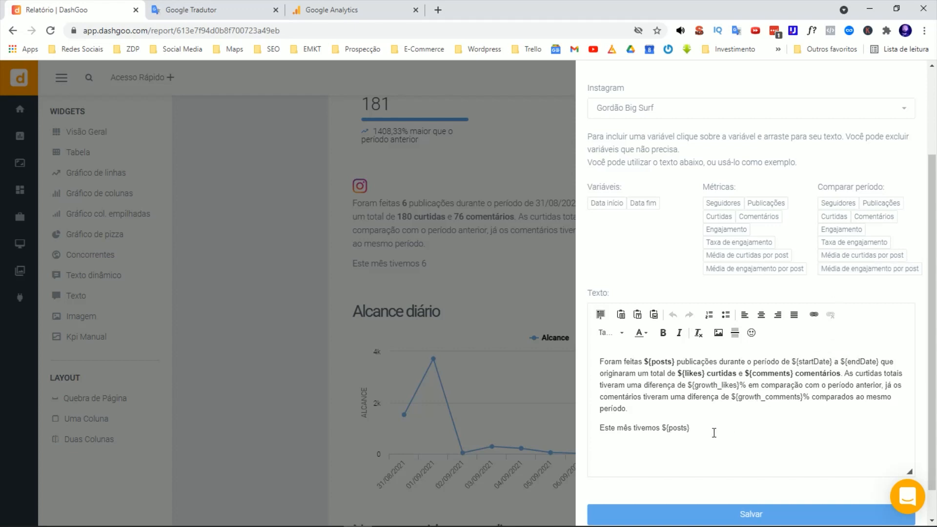
{"action": "left_click_drag", "start_coordinate": [717, 433], "coordinate": [537, 429]}
{"action": "key", "text": "BackSpace"}
{"action": "key", "text": "BackSpace"}
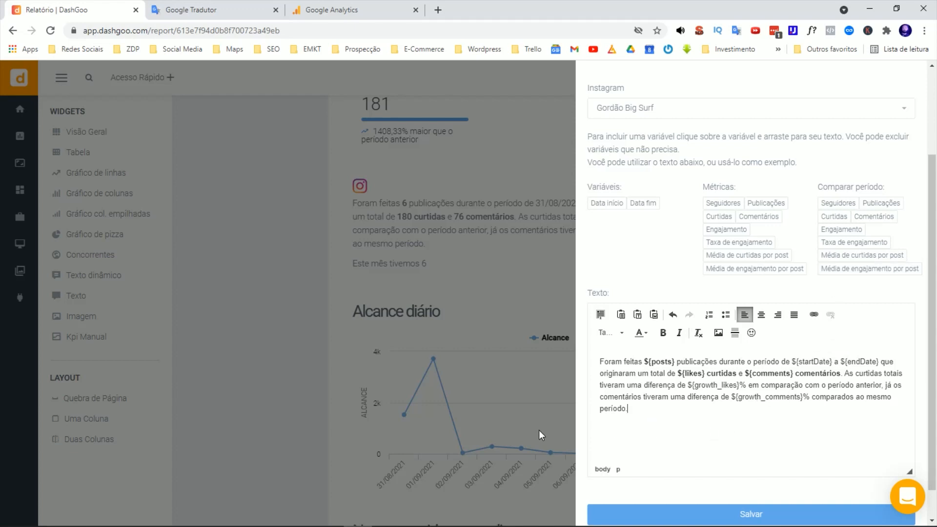
{"action": "scroll", "coordinate": [834, 383], "scroll_direction": "down", "scroll_amount": 1}
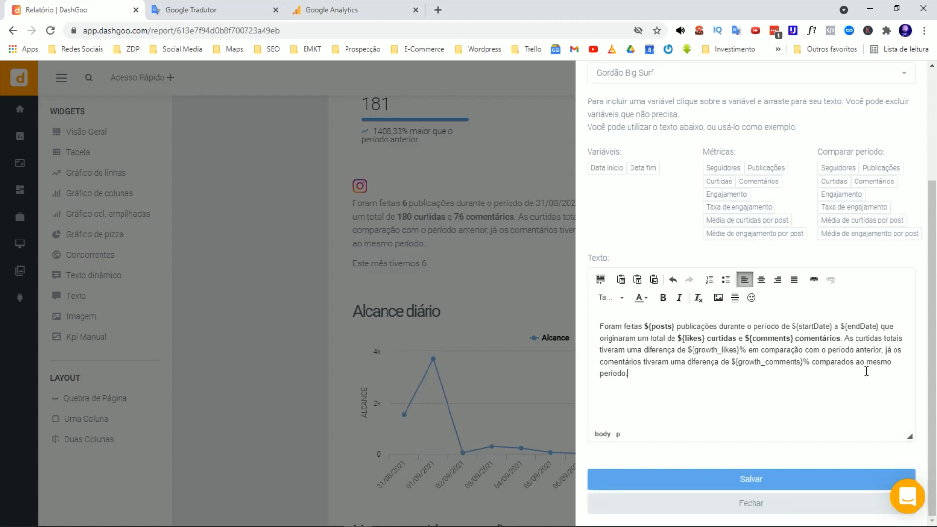
{"action": "left_click", "coordinate": [700, 481]}
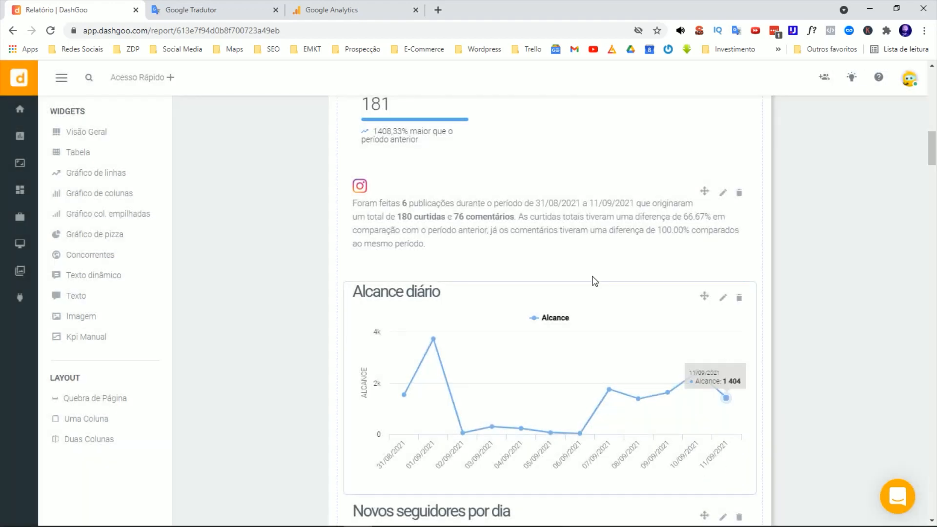
Open the settings of the Alcance diário line chart.
{"action": "scroll", "coordinate": [590, 232], "scroll_direction": "down", "scroll_amount": 2}
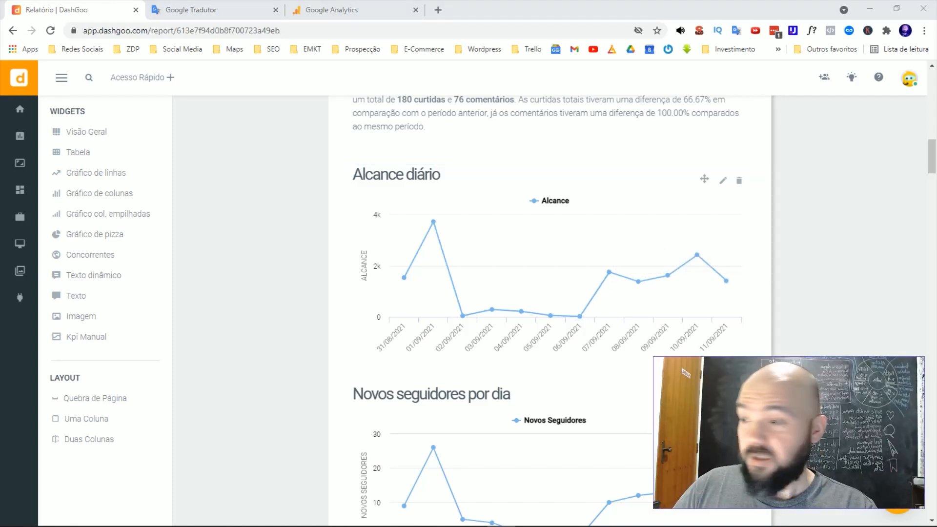
{"action": "left_click", "coordinate": [723, 184]}
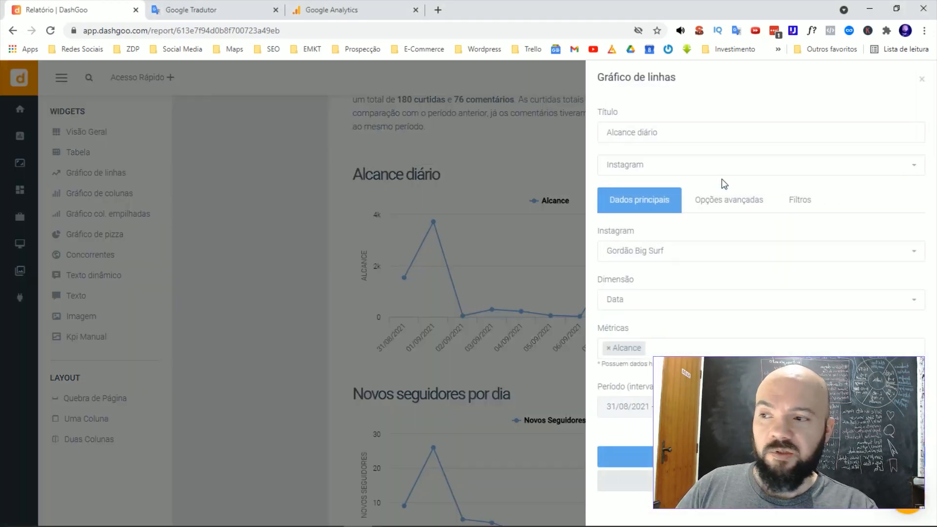
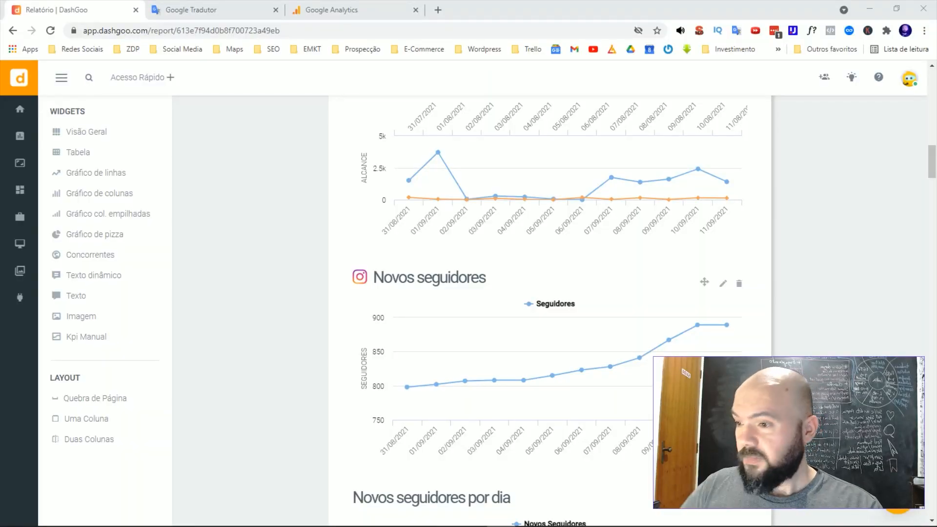
Replace the Novos Seguidores metric with Curtidas in the Novos seguidores por dia line chart and save the widget.
{"action": "scroll", "coordinate": [647, 248], "scroll_direction": "down", "scroll_amount": 6}
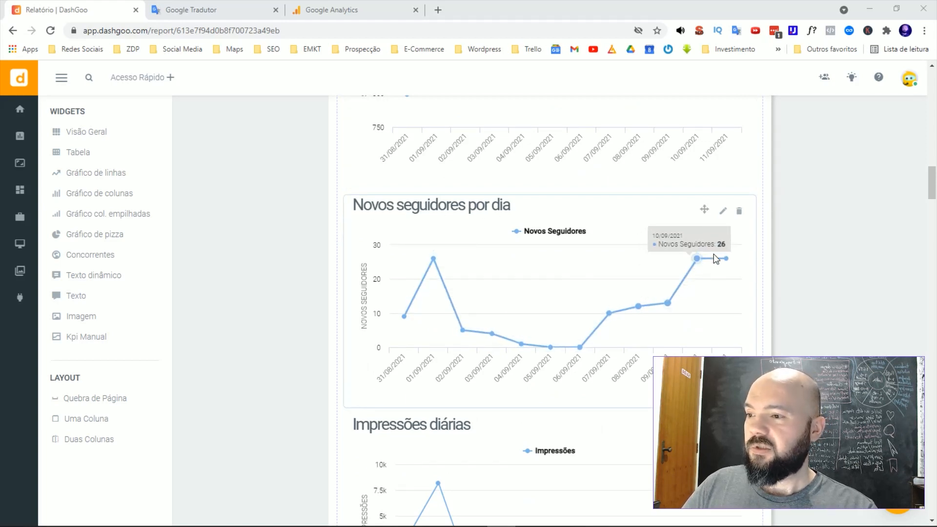
{"action": "scroll", "coordinate": [730, 248], "scroll_direction": "down", "scroll_amount": 1}
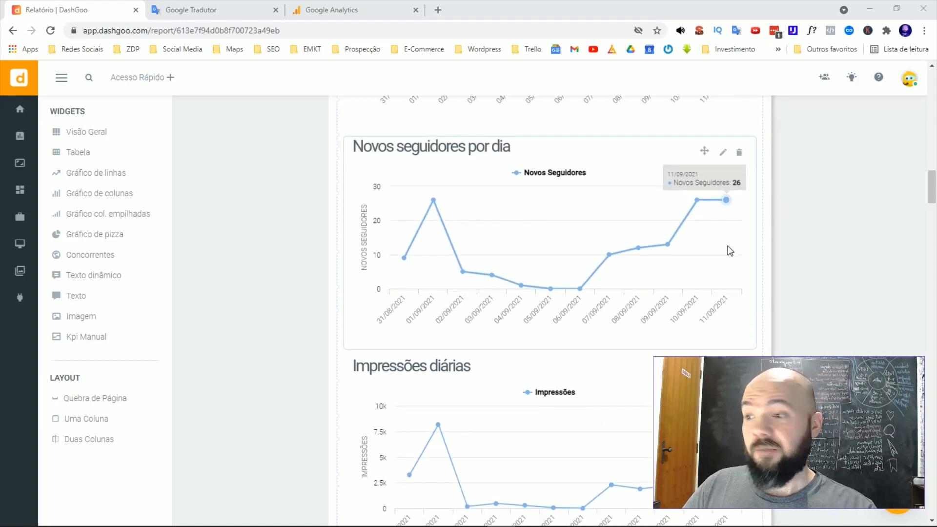
{"action": "left_click", "coordinate": [722, 152]}
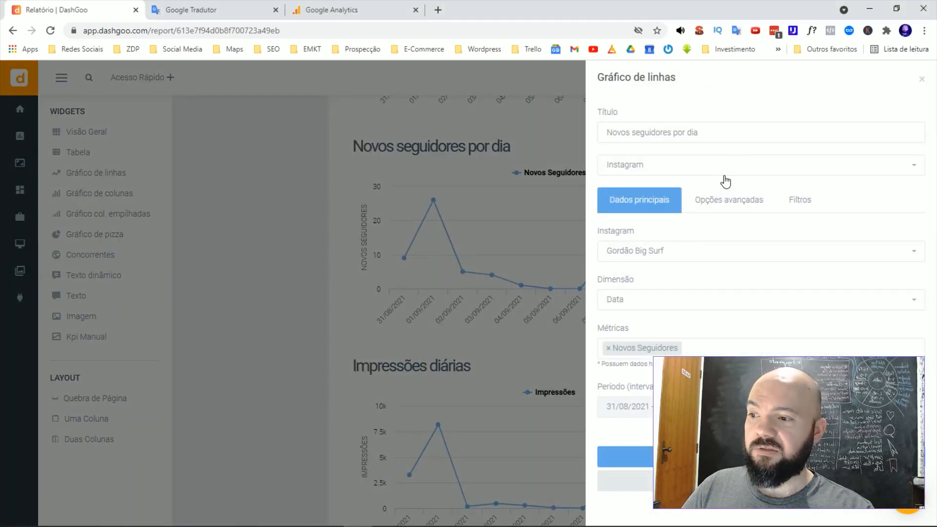
{"action": "left_click", "coordinate": [694, 344]}
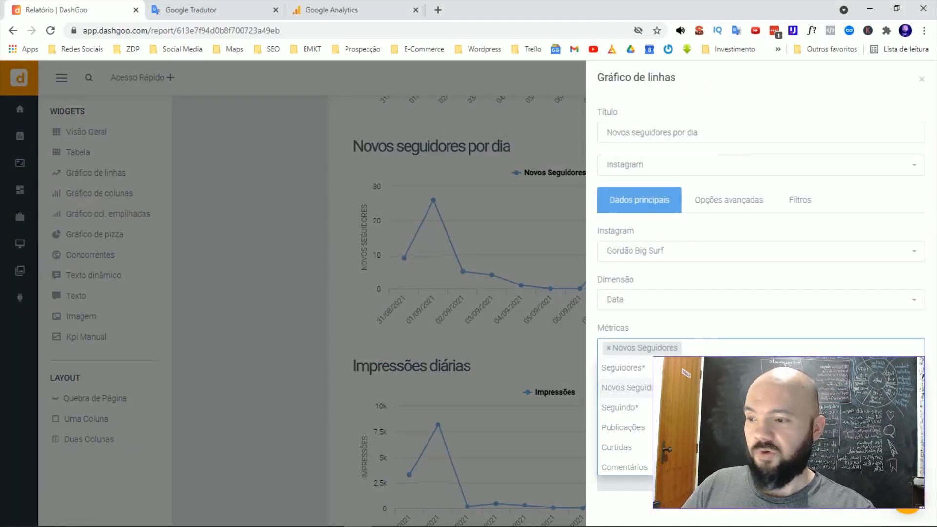
{"action": "scroll", "coordinate": [629, 400], "scroll_direction": "down", "scroll_amount": 2}
{"action": "scroll", "coordinate": [639, 399], "scroll_direction": "down", "scroll_amount": 2}
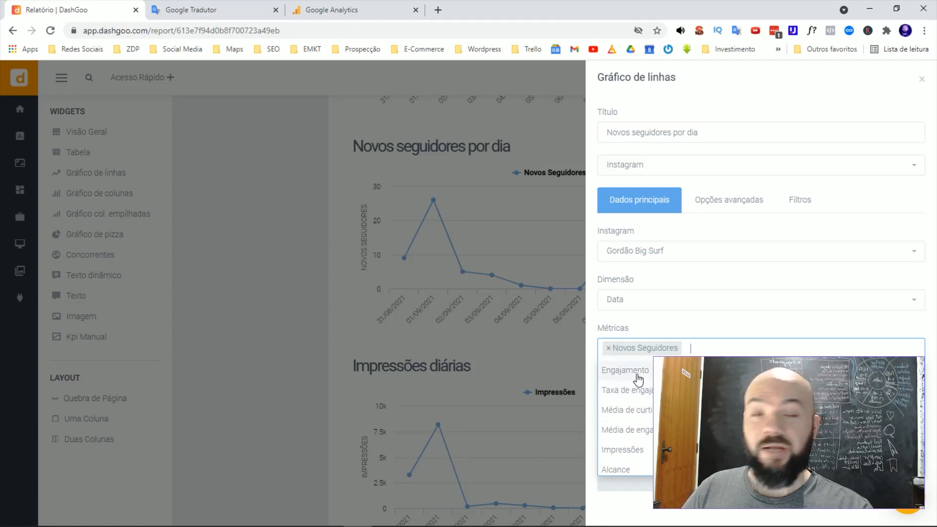
{"action": "scroll", "coordinate": [638, 381], "scroll_direction": "up", "scroll_amount": 2}
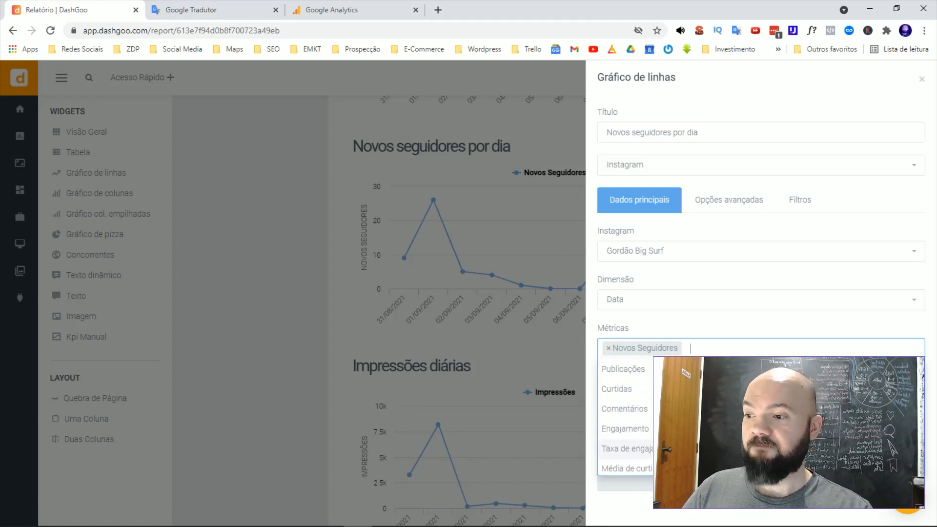
{"action": "left_click", "coordinate": [629, 390]}
{"action": "left_click", "coordinate": [608, 348]}
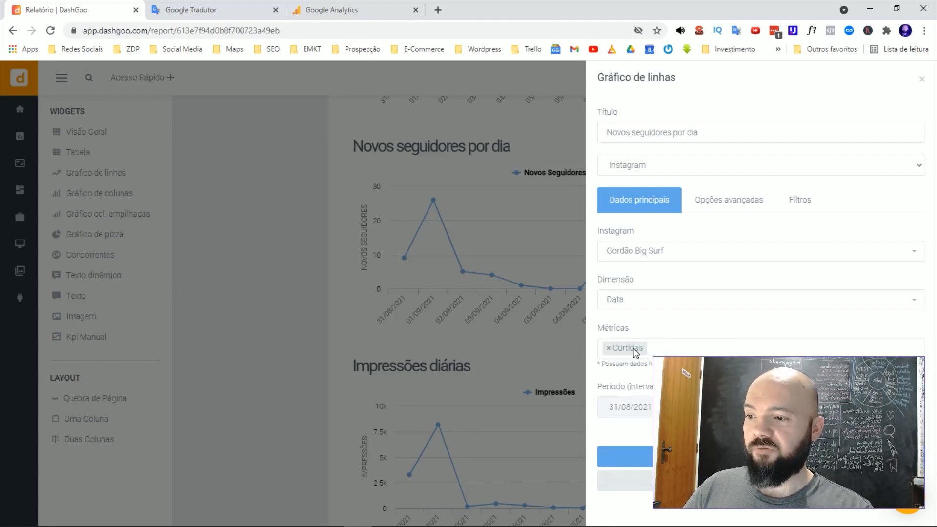
{"action": "left_click", "coordinate": [627, 457]}
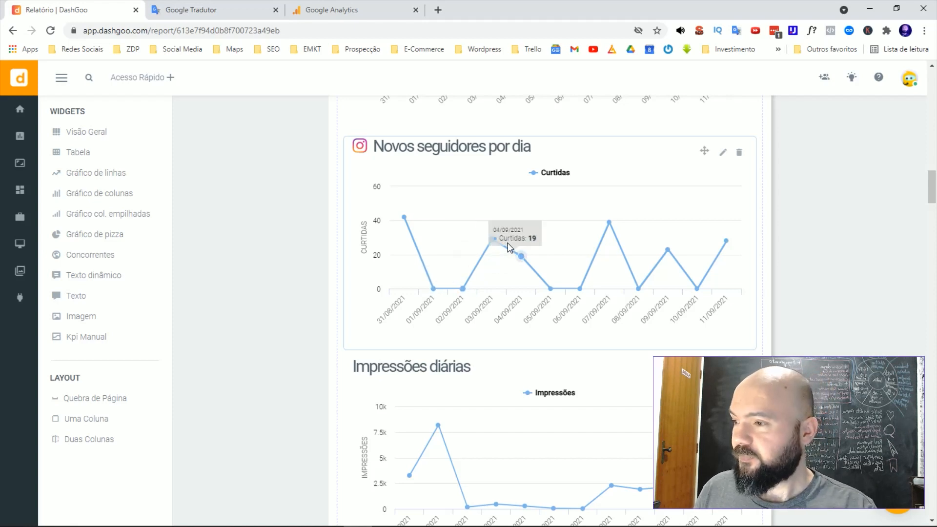
Examine the updated Novos seguidores por dia chart, the Impressões diárias chart and the two-column Gênero and Idade pie charts.
{"action": "scroll", "coordinate": [512, 247], "scroll_direction": "down", "scroll_amount": 3}
{"action": "scroll", "coordinate": [509, 248], "scroll_direction": "up", "scroll_amount": 4}
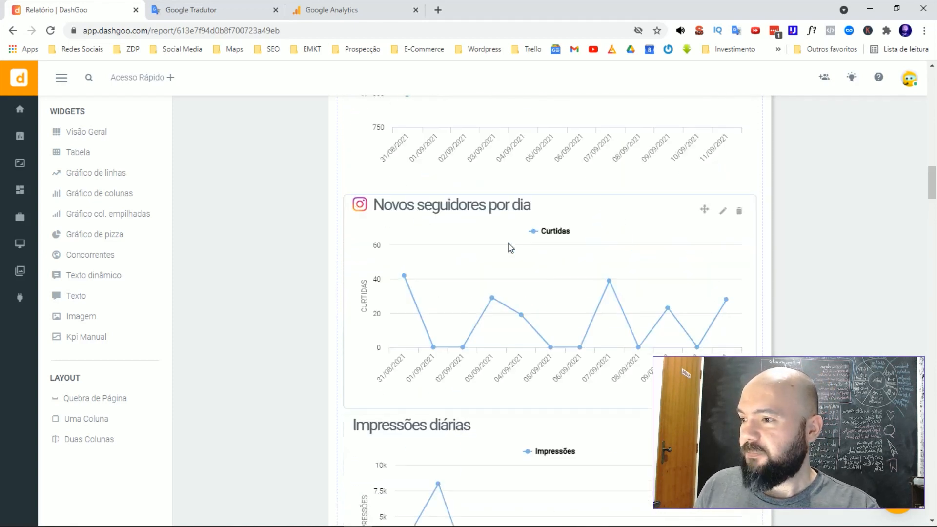
{"action": "scroll", "coordinate": [509, 248], "scroll_direction": "down", "scroll_amount": 6}
{"action": "scroll", "coordinate": [509, 242], "scroll_direction": "down", "scroll_amount": 2}
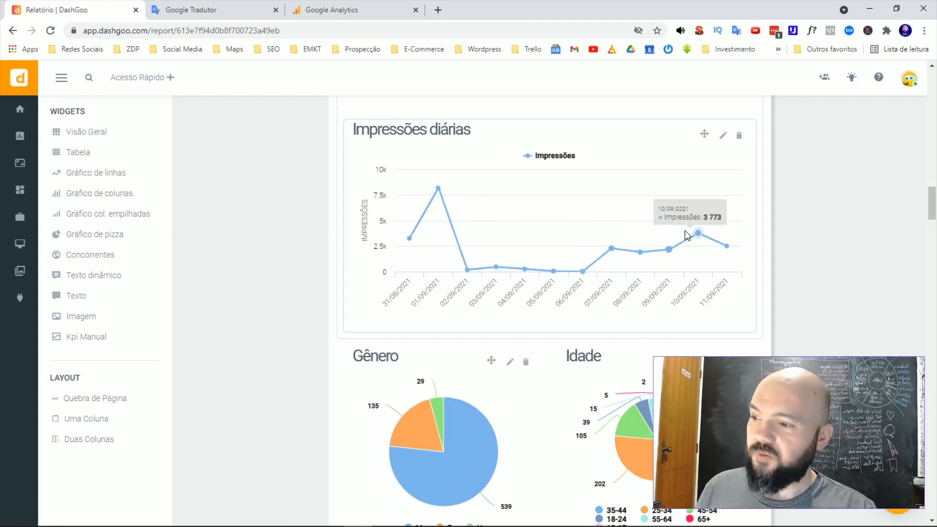
{"action": "scroll", "coordinate": [684, 230], "scroll_direction": "down", "scroll_amount": 3}
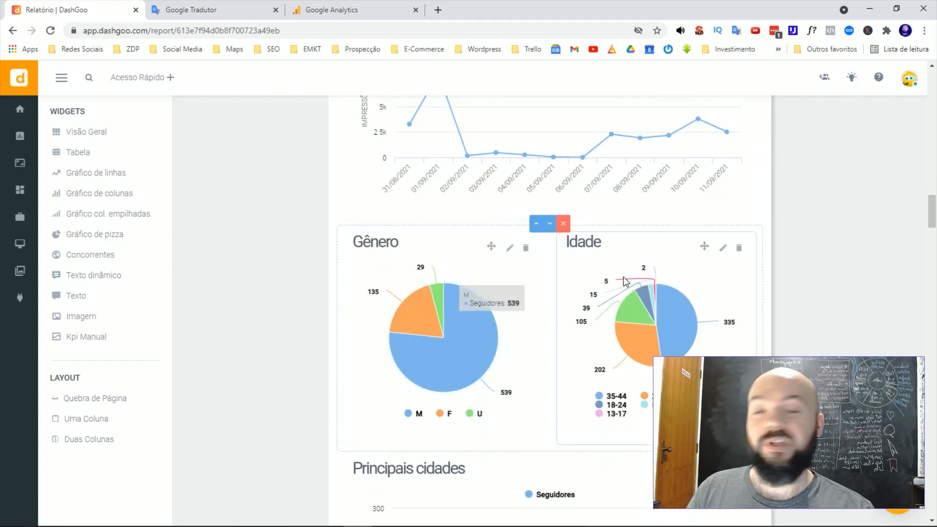
{"action": "scroll", "coordinate": [629, 242], "scroll_direction": "down", "scroll_amount": 2}
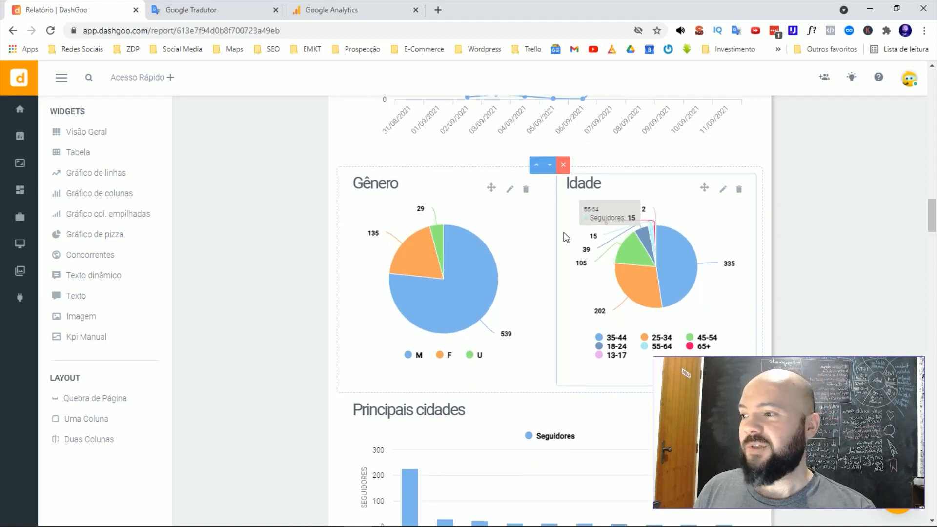
{"action": "scroll", "coordinate": [422, 233], "scroll_direction": "up", "scroll_amount": 2}
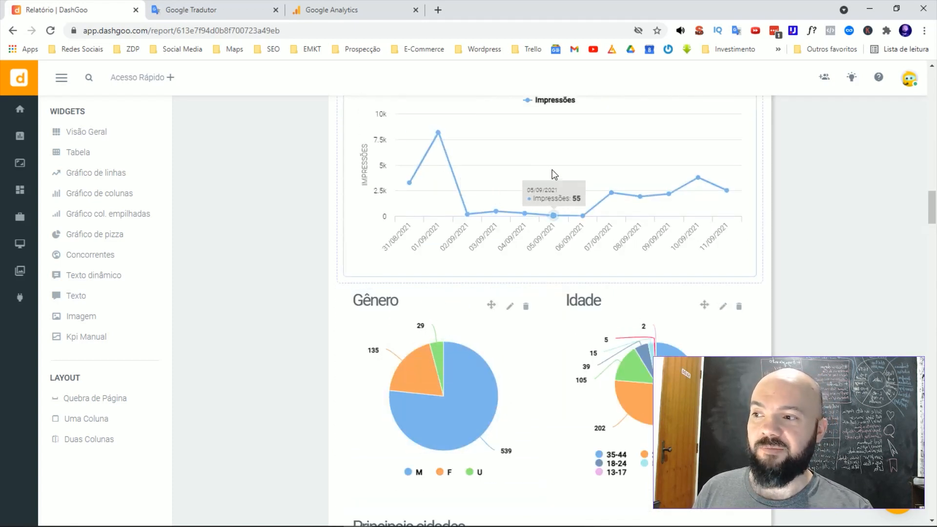
{"action": "scroll", "coordinate": [549, 173], "scroll_direction": "down", "scroll_amount": 2}
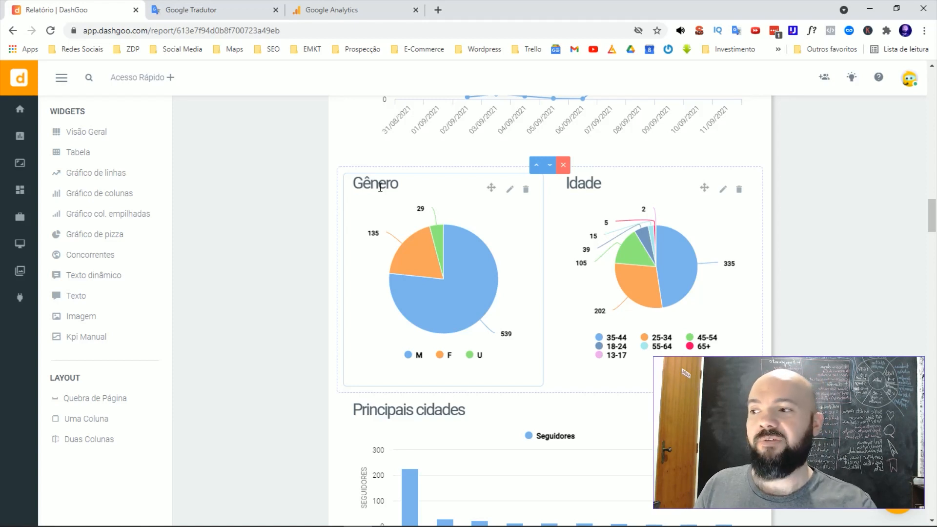
Examine the follower segments in the Gênero and Idade pie charts.
{"action": "mouse_move", "coordinate": [417, 248]}
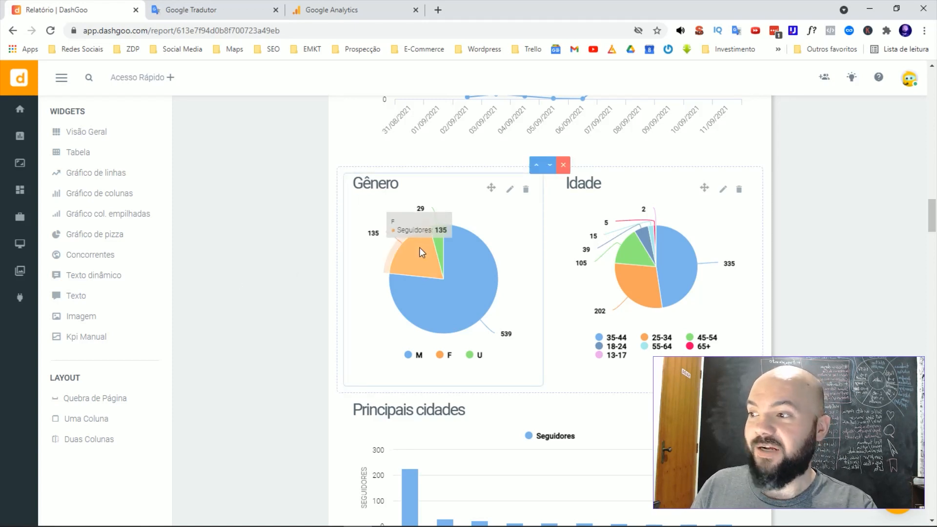
{"action": "mouse_move", "coordinate": [469, 287]}
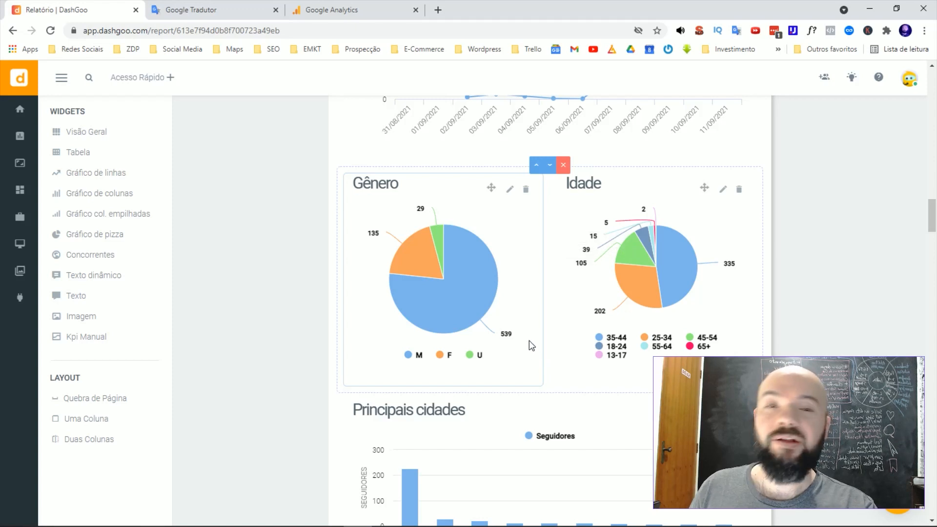
{"action": "mouse_move", "coordinate": [419, 271]}
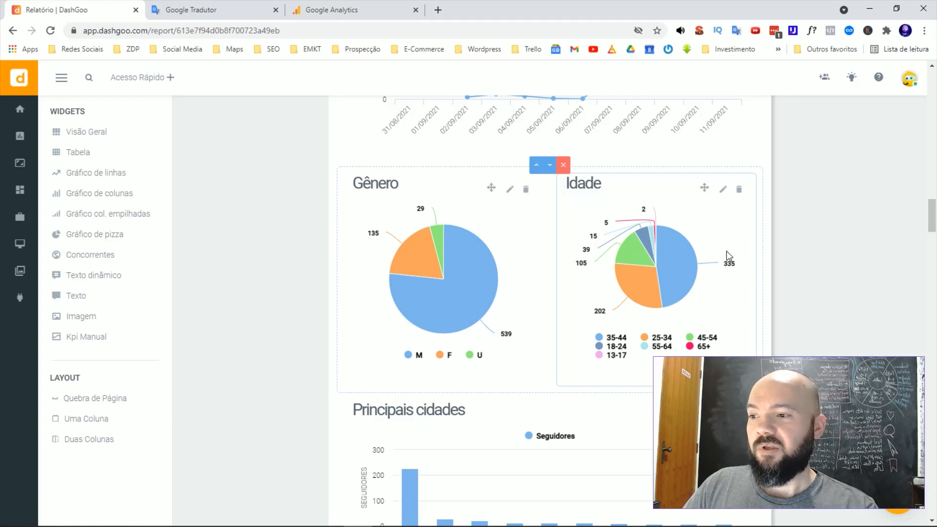
{"action": "mouse_move", "coordinate": [732, 264]}
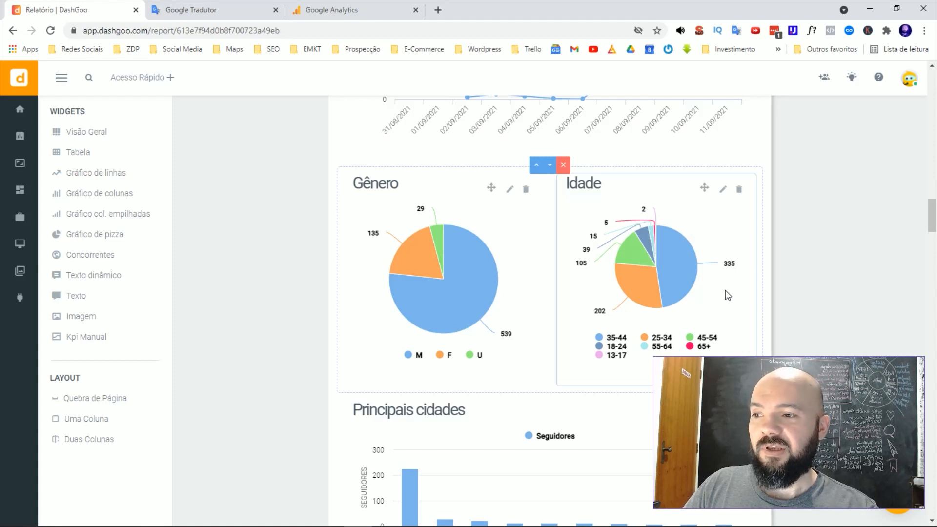
{"action": "mouse_move", "coordinate": [684, 283]}
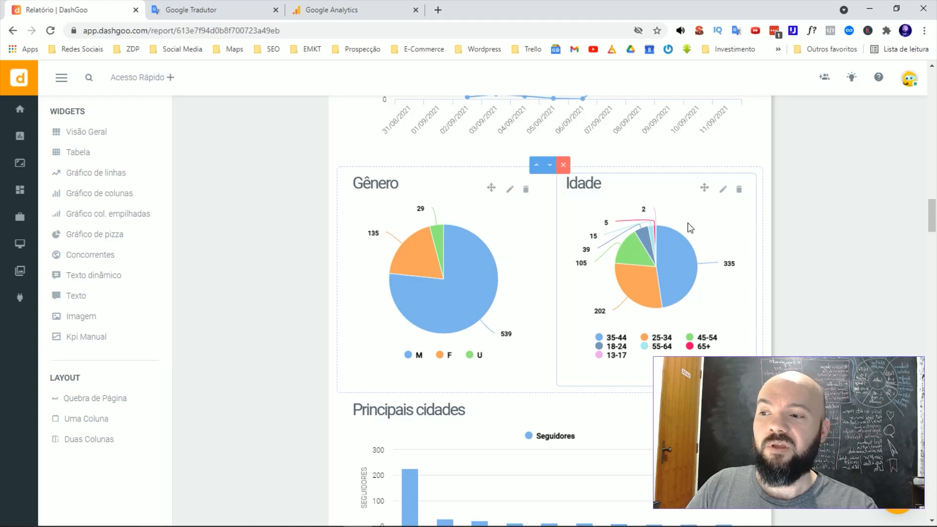
{"action": "mouse_move", "coordinate": [632, 250]}
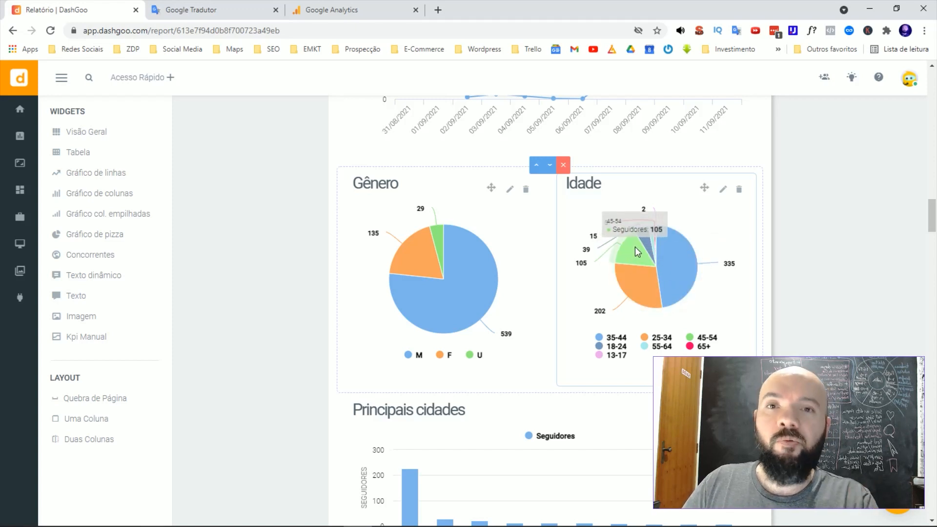
{"action": "mouse_move", "coordinate": [668, 247]}
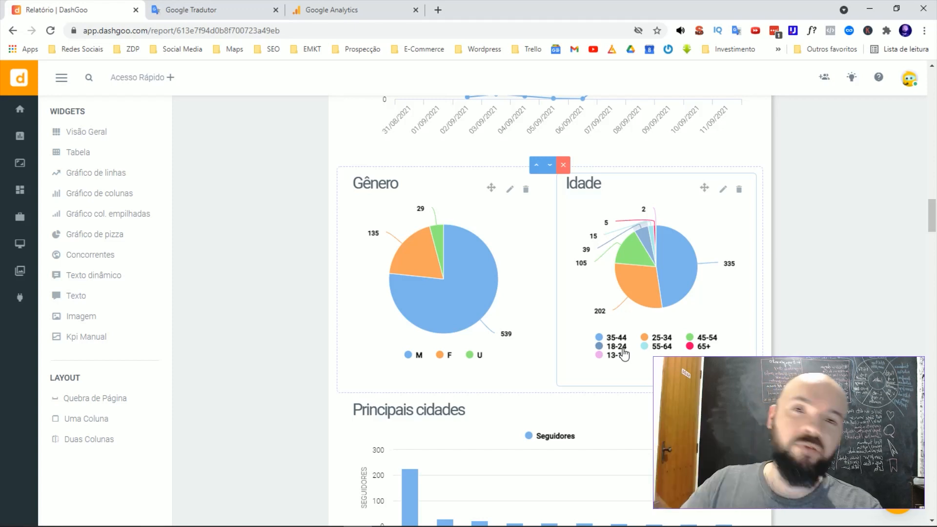
Review the Principais cidades column chart and the Principais publicações table, including the metrics configured in the table's settings.
{"action": "scroll", "coordinate": [596, 277], "scroll_direction": "down", "scroll_amount": 3}
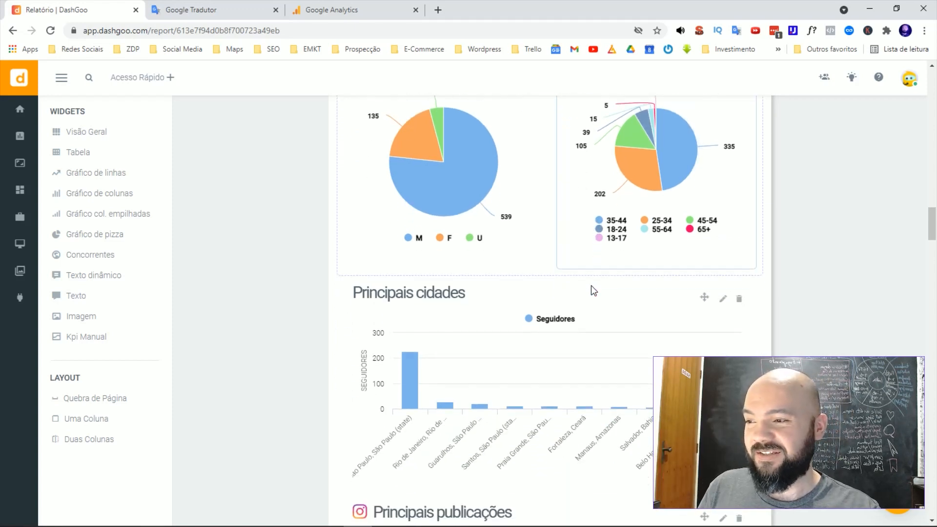
{"action": "scroll", "coordinate": [590, 286], "scroll_direction": "down", "scroll_amount": 1}
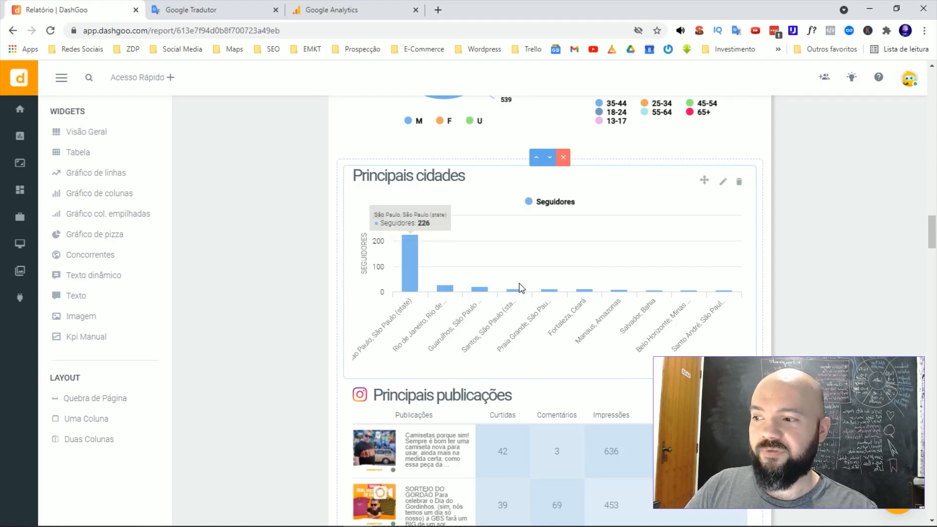
{"action": "scroll", "coordinate": [628, 262], "scroll_direction": "down", "scroll_amount": 5}
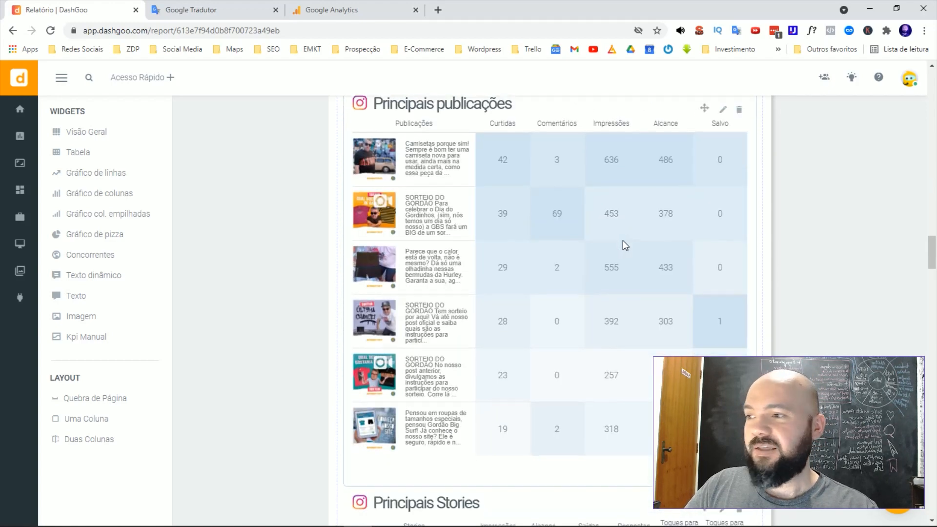
{"action": "scroll", "coordinate": [623, 240], "scroll_direction": "up", "scroll_amount": 3}
{"action": "scroll", "coordinate": [536, 278], "scroll_direction": "up", "scroll_amount": 1}
{"action": "scroll", "coordinate": [462, 291], "scroll_direction": "down", "scroll_amount": 2}
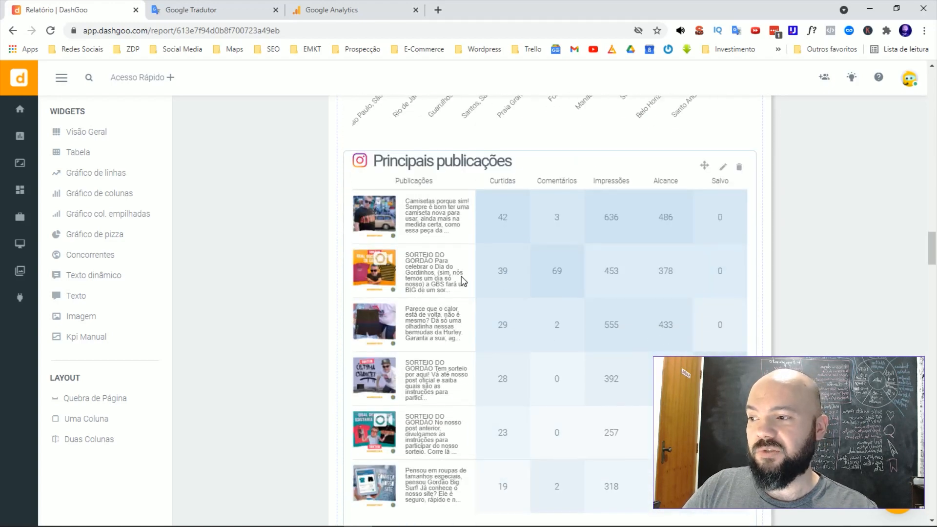
{"action": "scroll", "coordinate": [462, 279], "scroll_direction": "up", "scroll_amount": 1}
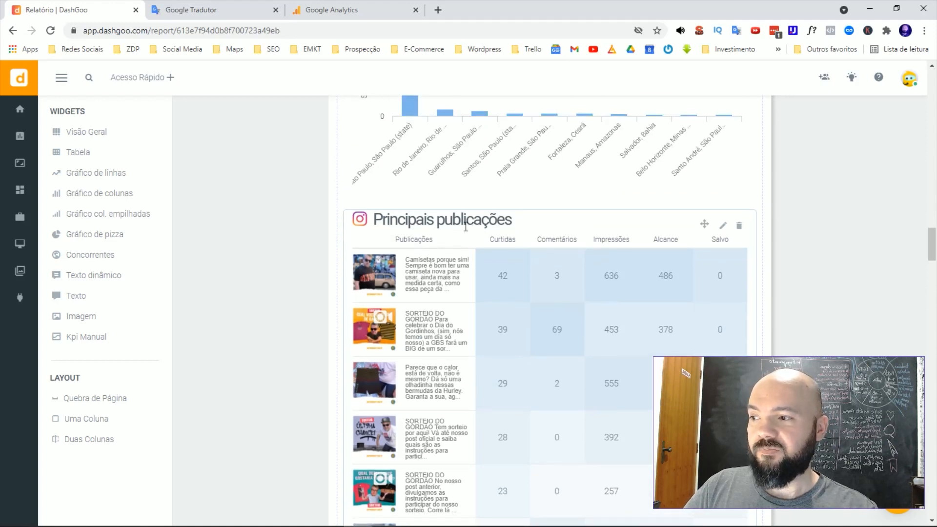
{"action": "left_click", "coordinate": [724, 226]}
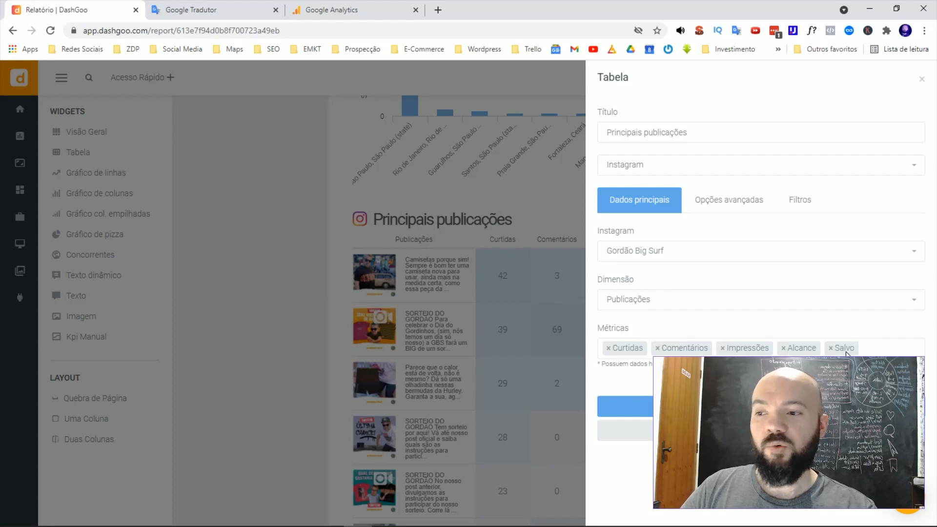
{"action": "left_click", "coordinate": [752, 430]}
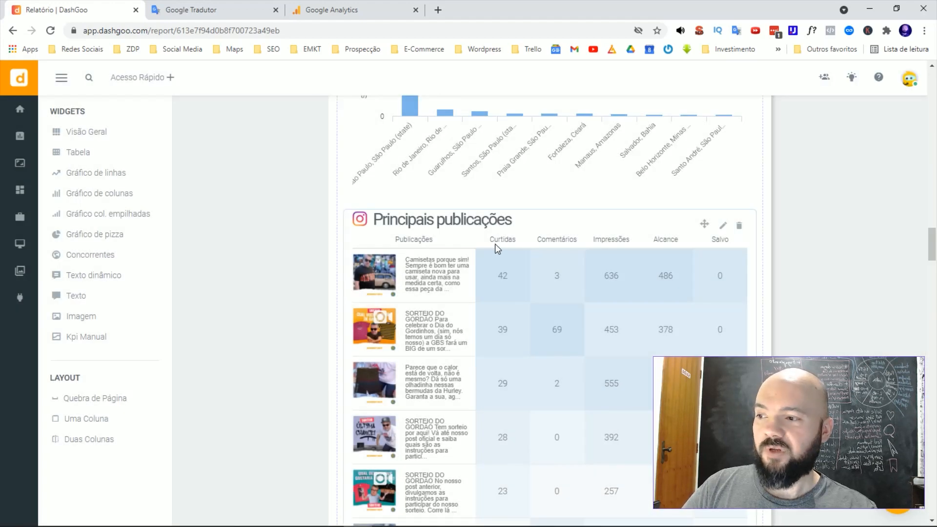
Add the Engajamento and Taxa de engajamento metrics to the Principais publicações table and save the widget.
{"action": "left_click", "coordinate": [722, 225]}
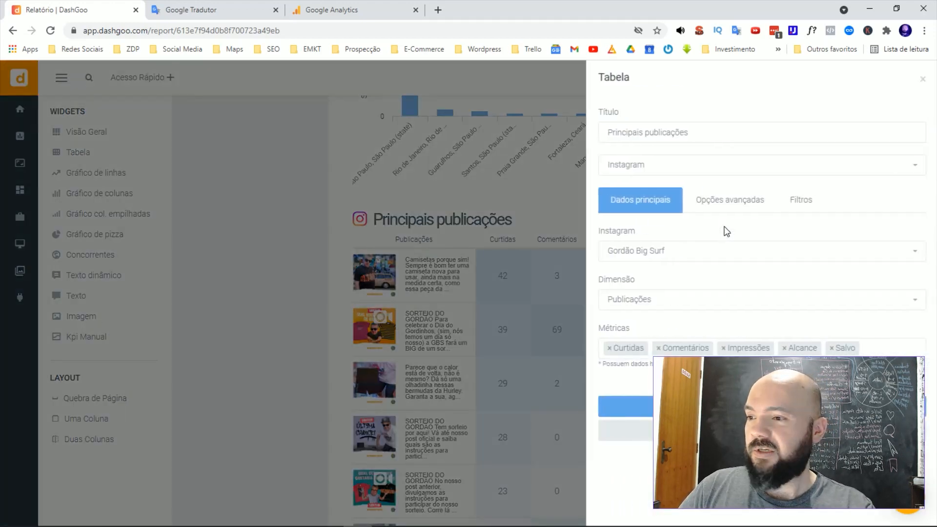
{"action": "left_click", "coordinate": [870, 350]}
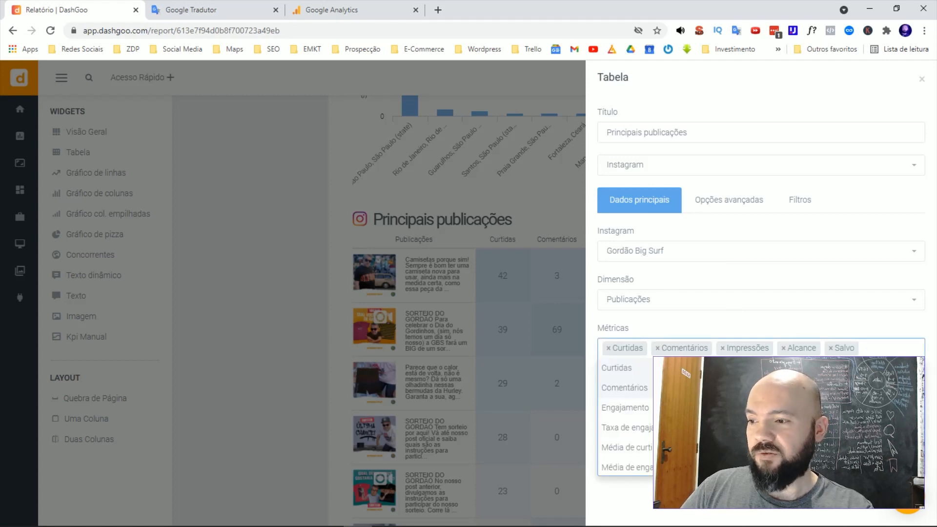
{"action": "left_click", "coordinate": [631, 410]}
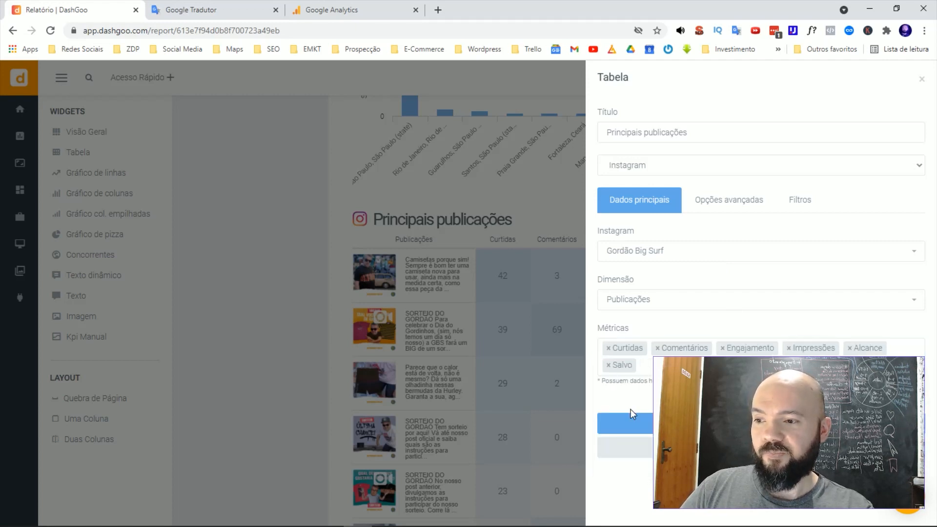
{"action": "left_click", "coordinate": [670, 366]}
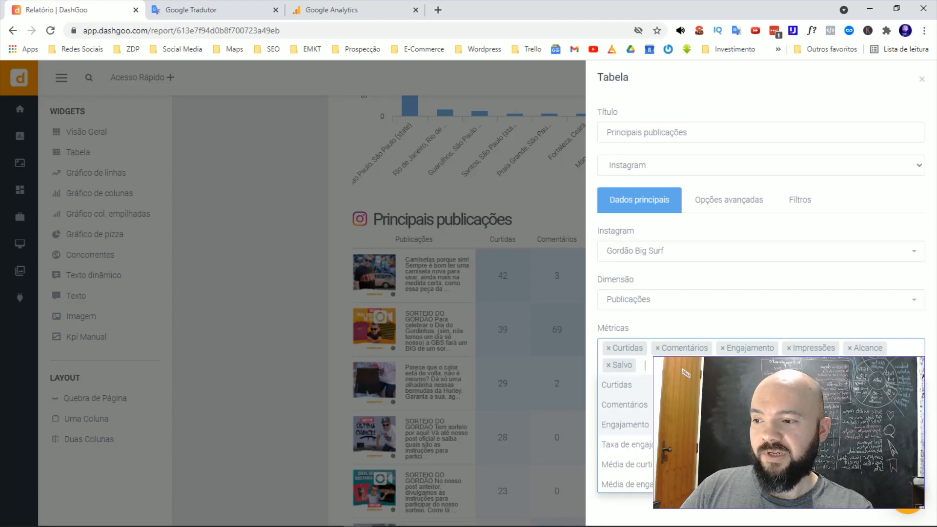
{"action": "left_click", "coordinate": [643, 448]}
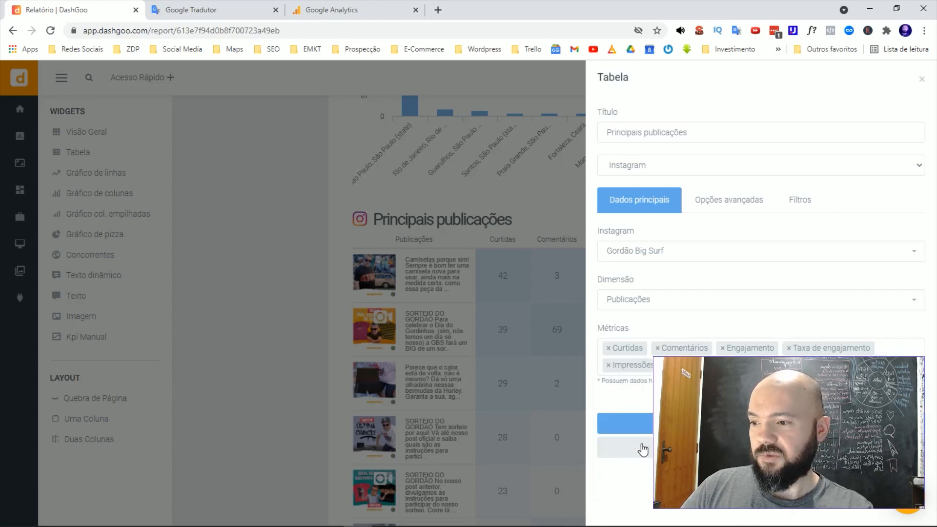
{"action": "left_click", "coordinate": [634, 424]}
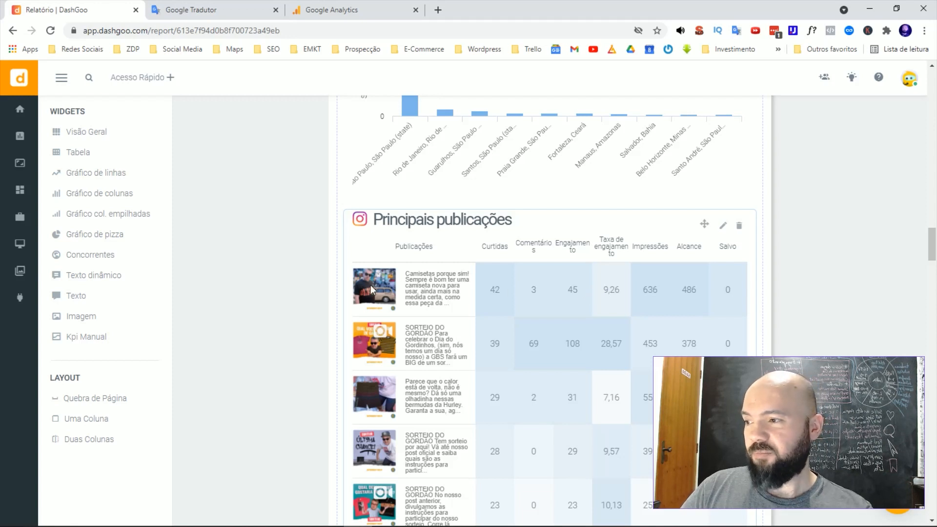
Examine the Engajamento and Taxa de engajamento values of the first two posts in the Principais publicações table.
{"action": "scroll", "coordinate": [472, 274], "scroll_direction": "down", "scroll_amount": 1}
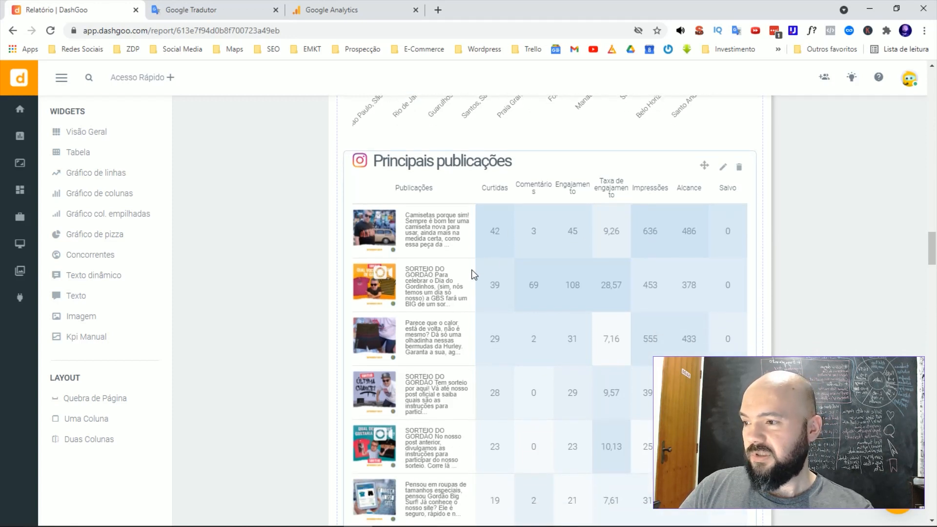
{"action": "double_click", "coordinate": [574, 232]}
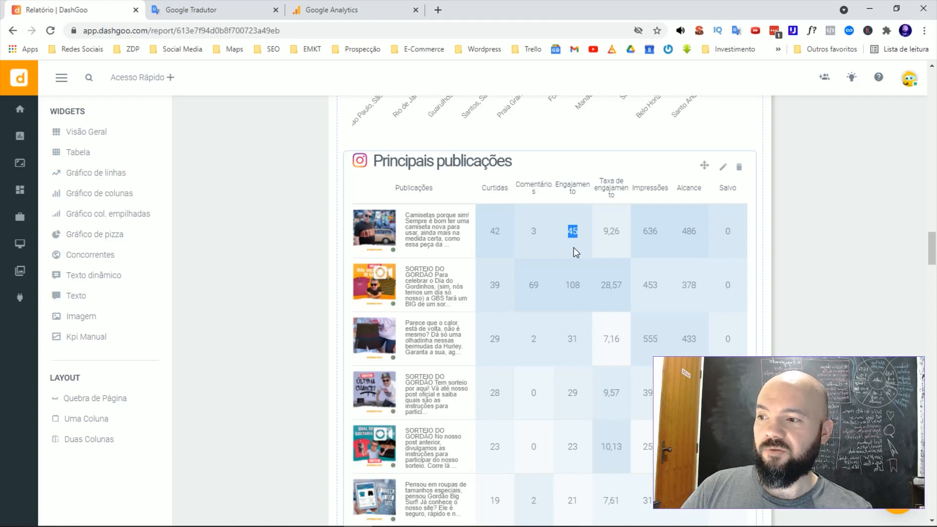
{"action": "double_click", "coordinate": [568, 286]}
{"action": "double_click", "coordinate": [602, 287]}
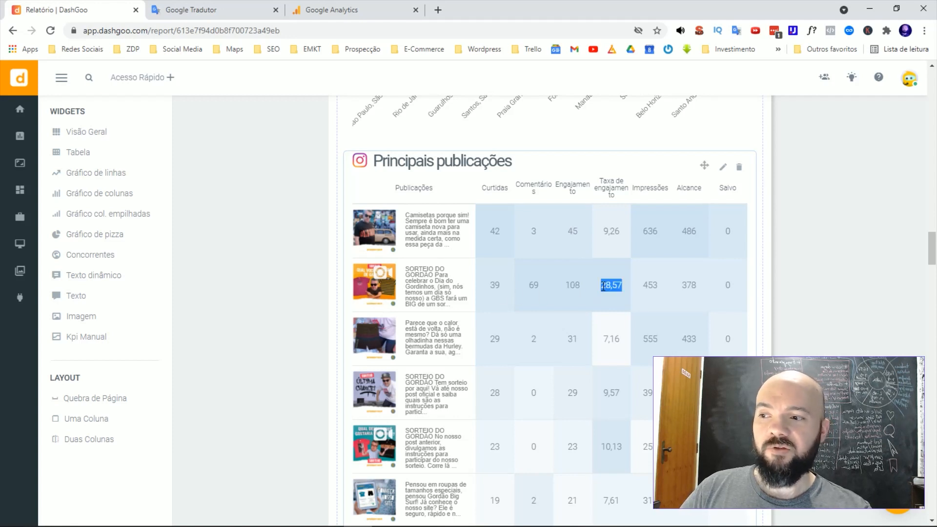
{"action": "left_click", "coordinate": [605, 286]}
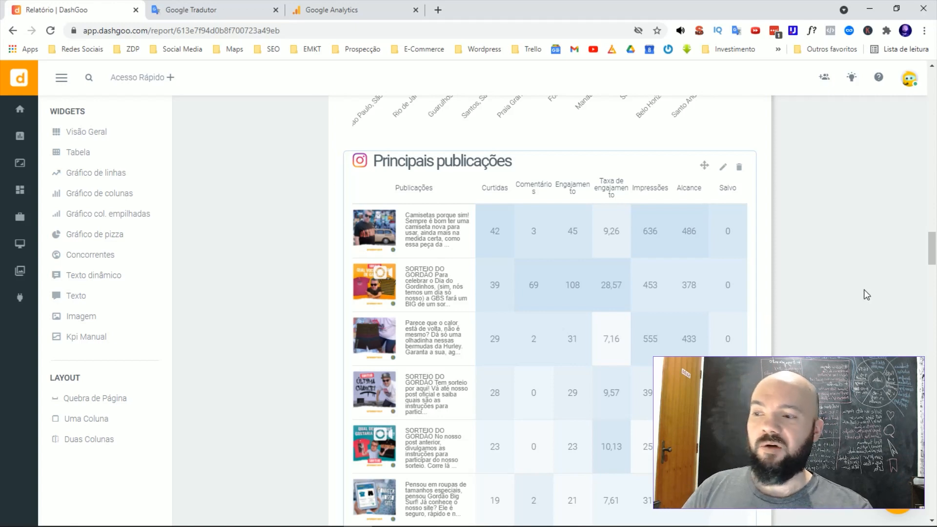
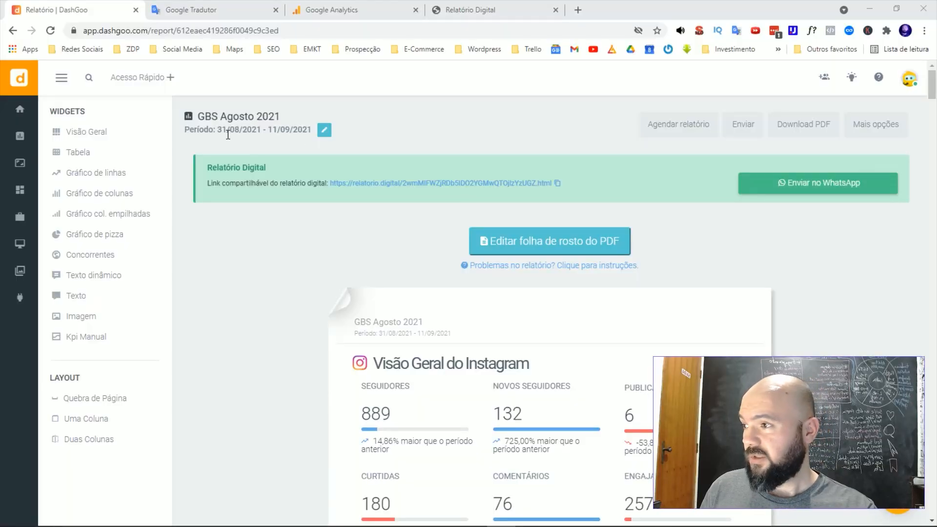
Open the period settings of the GBS Agosto 2021 report and set the analysis start date to 01/06/2021.
{"action": "left_click_drag", "start_coordinate": [218, 130], "coordinate": [298, 130]}
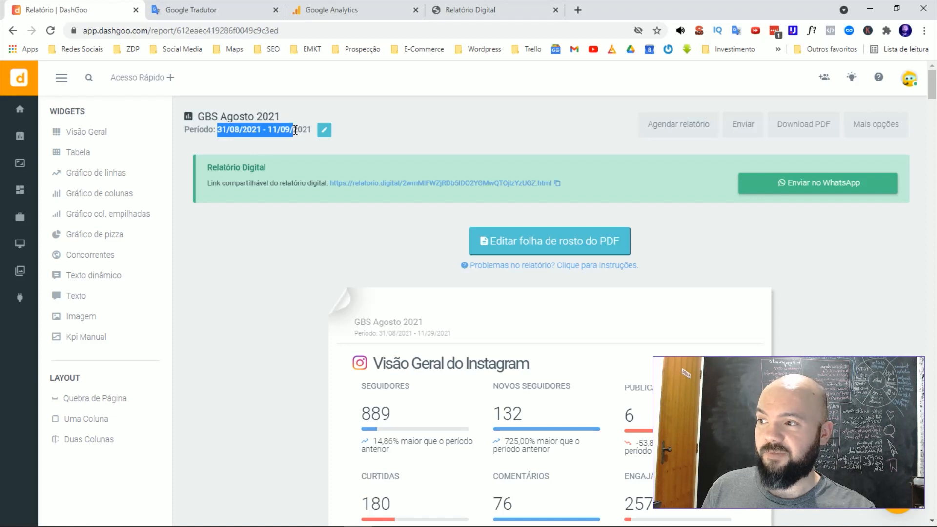
{"action": "left_click", "coordinate": [295, 131]}
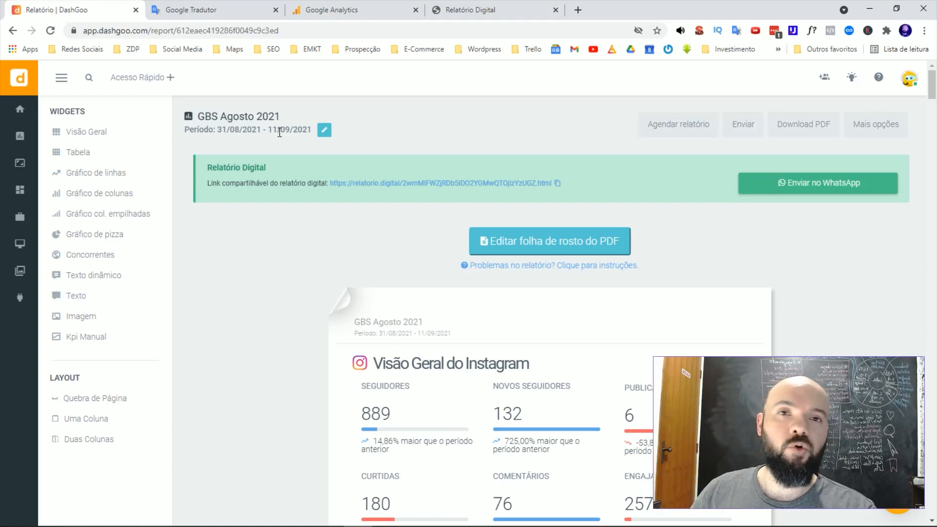
{"action": "left_click", "coordinate": [325, 131]}
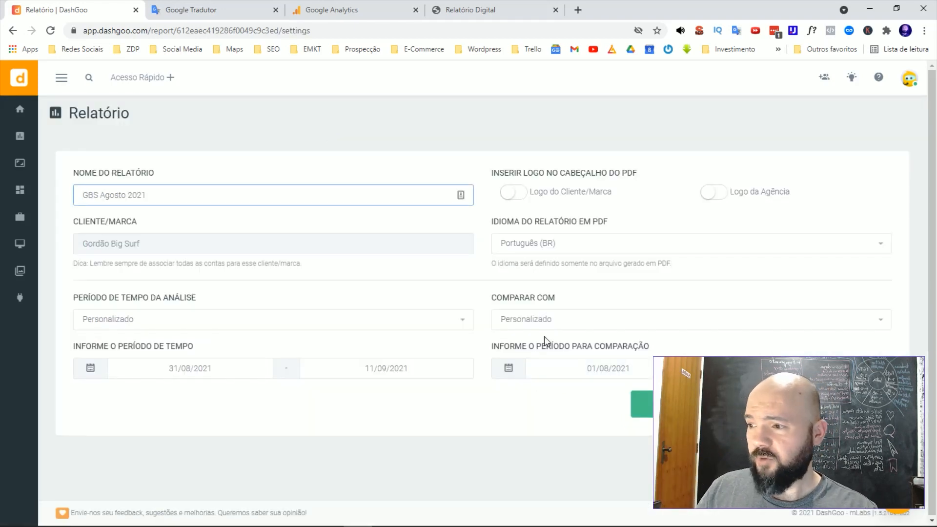
{"action": "left_click", "coordinate": [277, 371]}
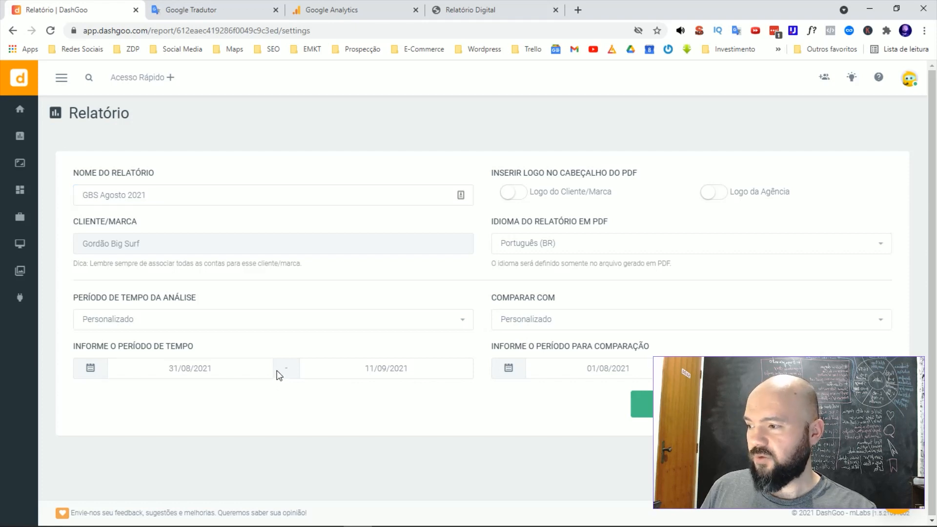
{"action": "left_click", "coordinate": [139, 373]}
{"action": "left_click", "coordinate": [122, 214]}
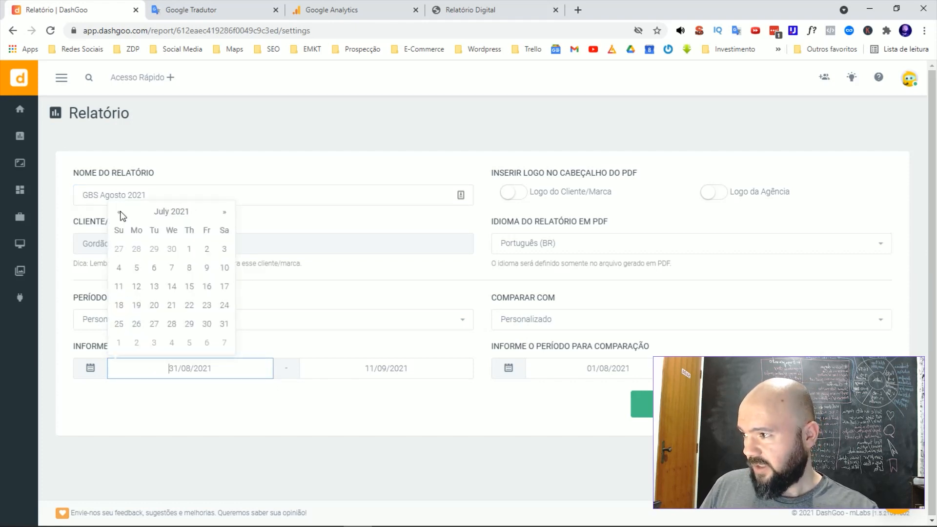
{"action": "left_click", "coordinate": [122, 215]}
{"action": "left_click", "coordinate": [153, 253]}
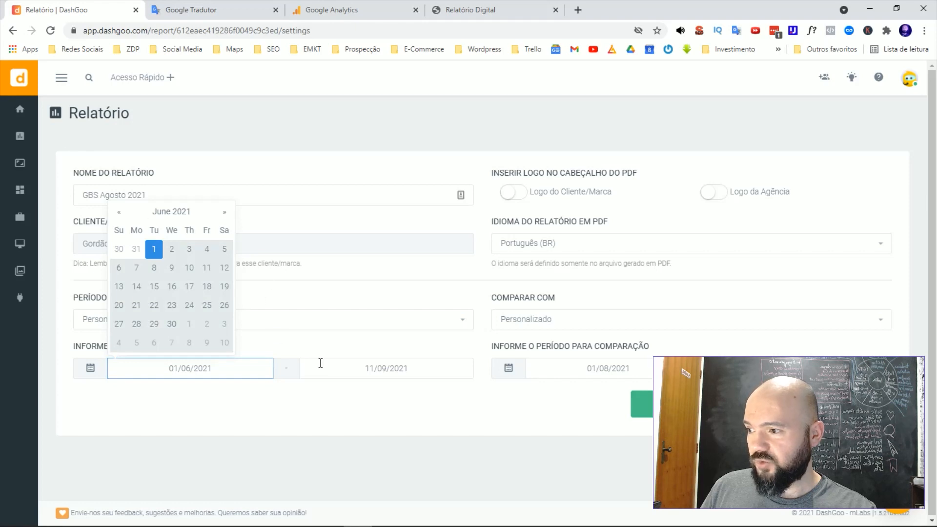
Set the analysis end date to 30/06/2021, save the report settings and view the Instagram overview.
{"action": "left_click", "coordinate": [389, 376]}
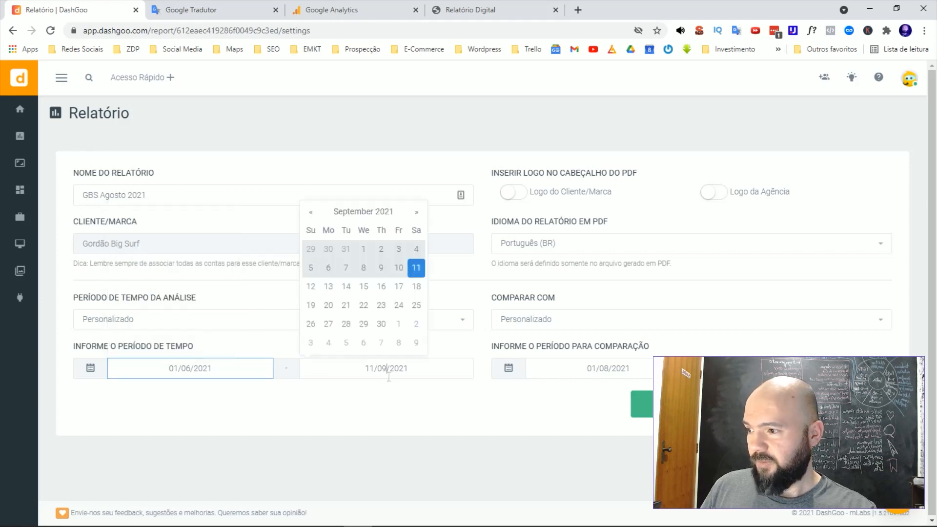
{"action": "left_click", "coordinate": [311, 214]}
{"action": "left_click", "coordinate": [311, 214]}
{"action": "left_click", "coordinate": [311, 214]}
{"action": "left_click", "coordinate": [363, 324]}
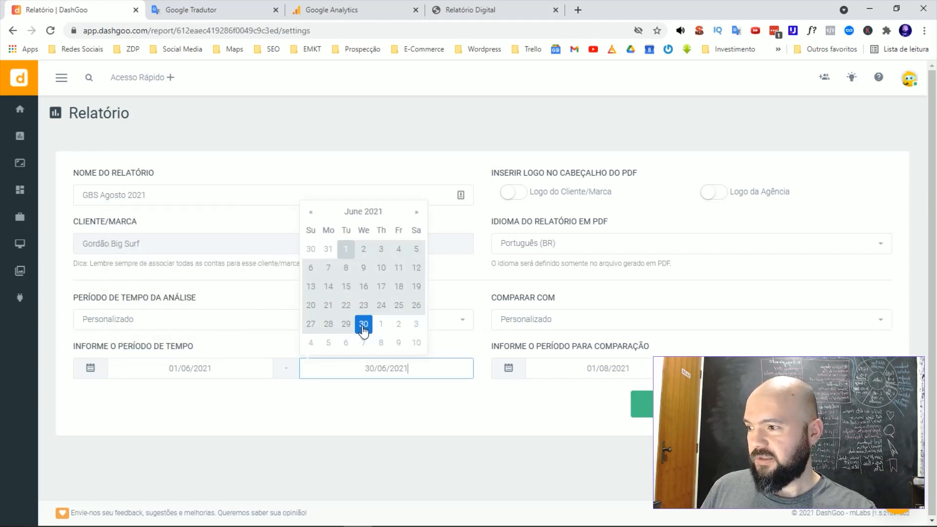
{"action": "left_click", "coordinate": [517, 397]}
{"action": "left_click", "coordinate": [642, 404]}
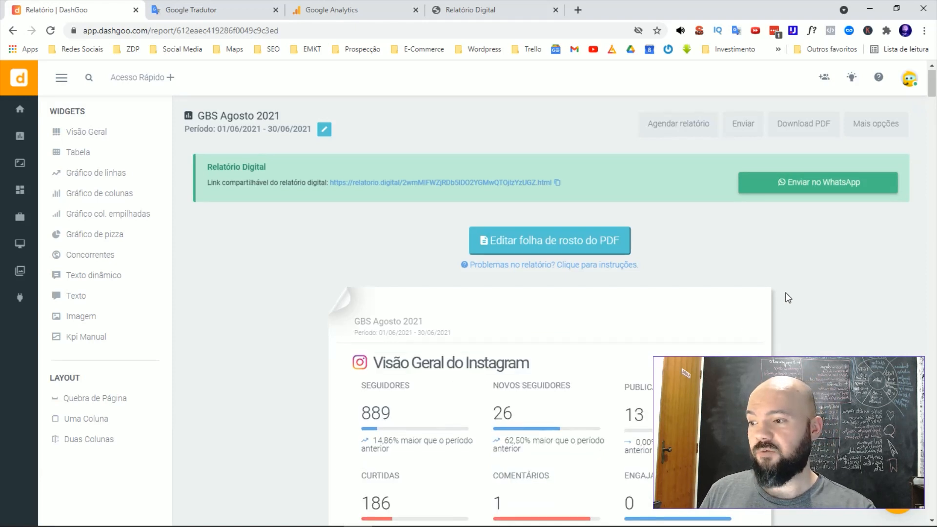
{"action": "scroll", "coordinate": [788, 295], "scroll_direction": "down", "scroll_amount": 4}
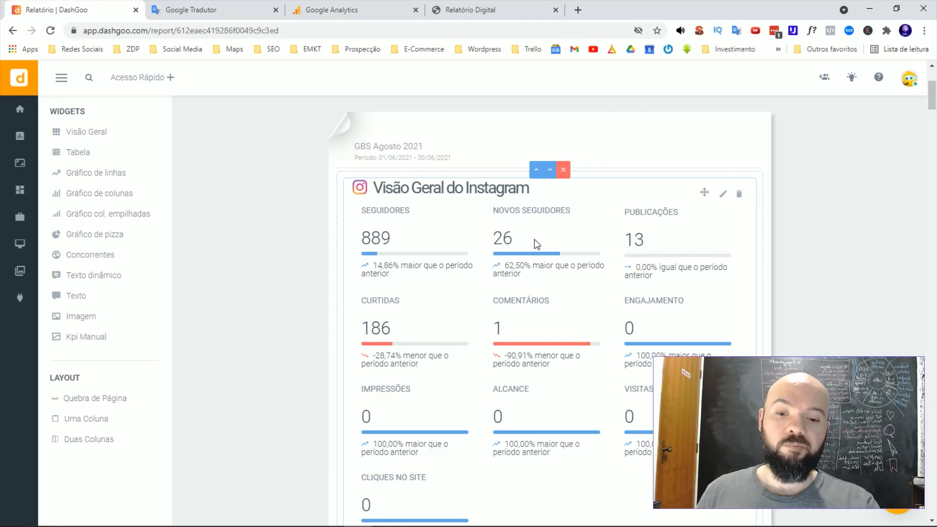
Open the reports list and duplicate the GBS Agosto 2021 report with the name GBS for the client Gordão Big Surf.
{"action": "mouse_move", "coordinate": [14, 526]}
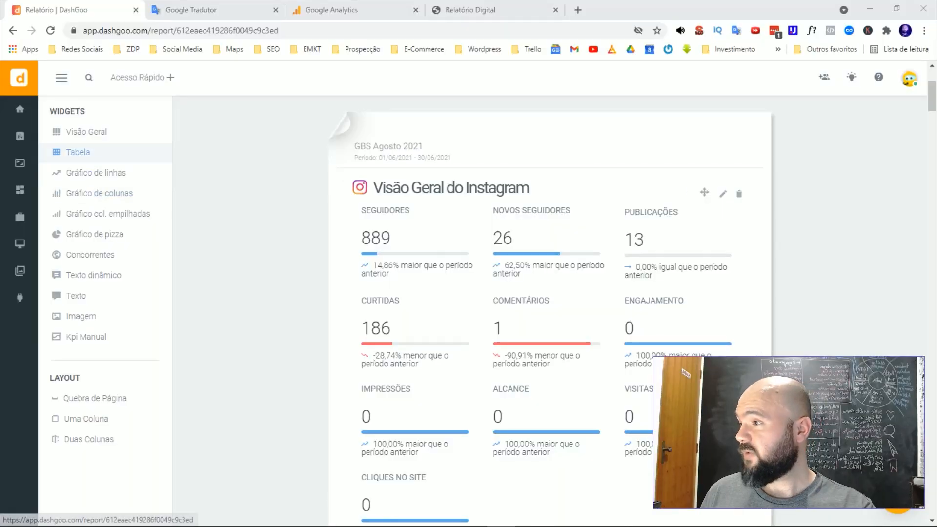
{"action": "mouse_move", "coordinate": [18, 175]}
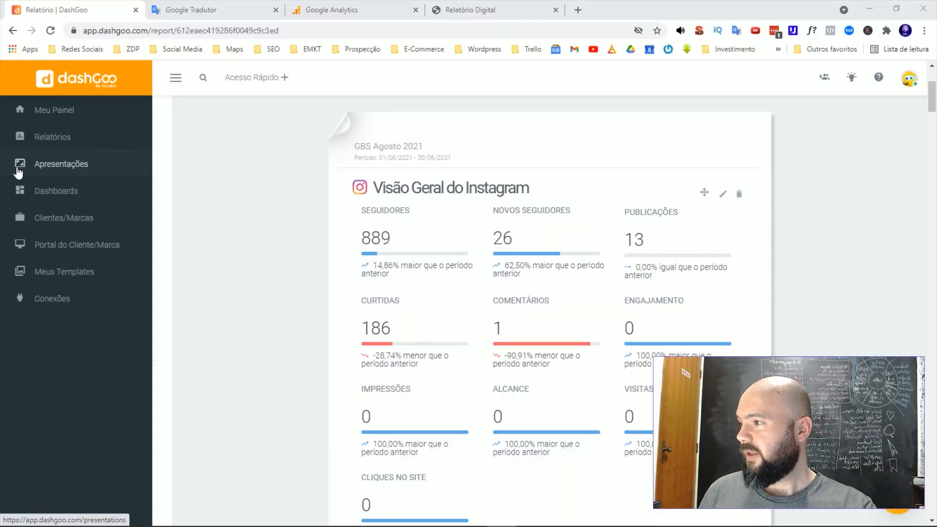
{"action": "left_click", "coordinate": [49, 142]}
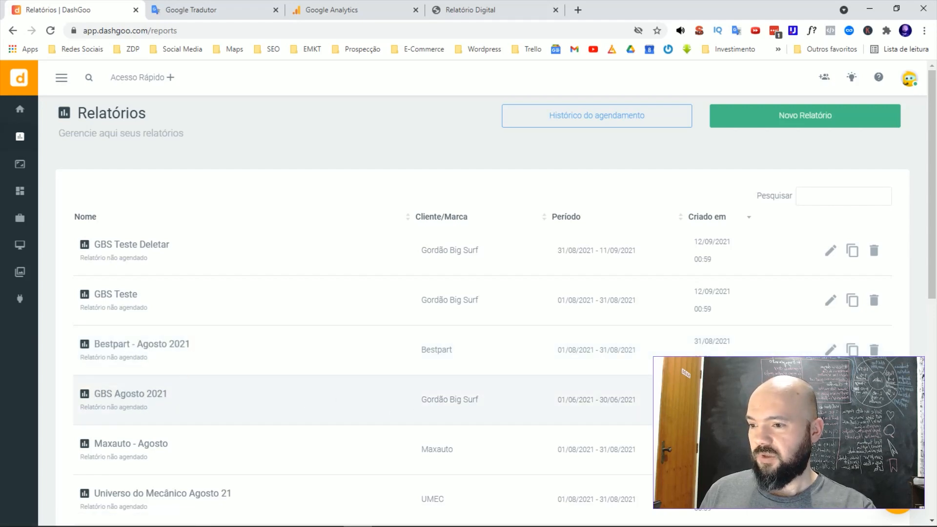
{"action": "left_click", "coordinate": [852, 399]}
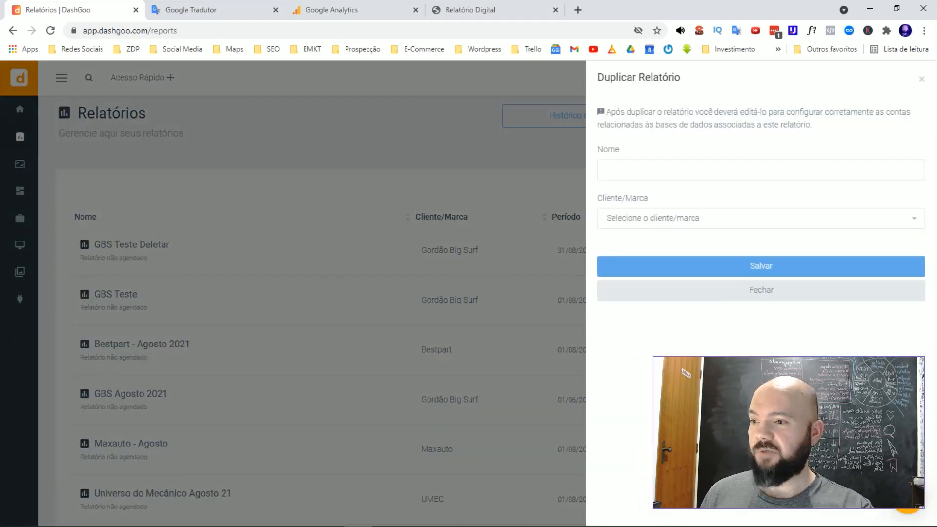
{"action": "left_click", "coordinate": [610, 166]}
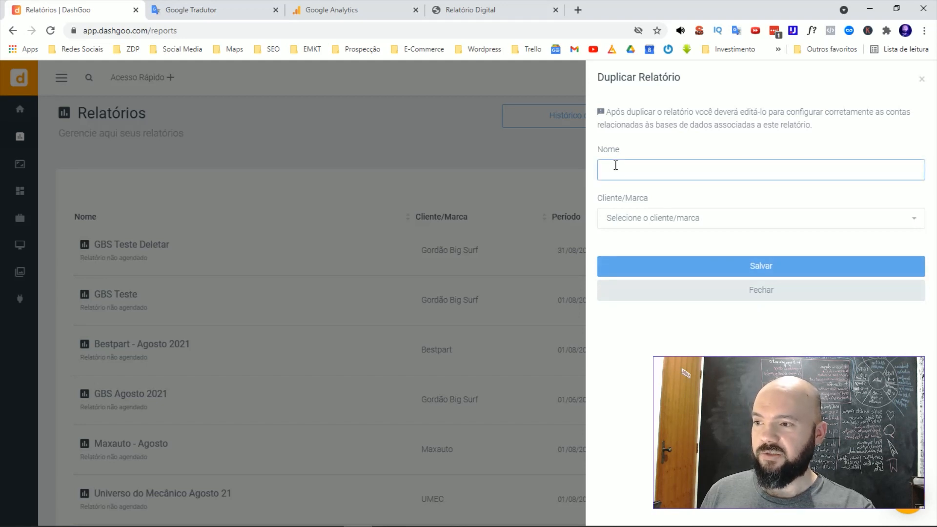
{"action": "type", "text": "GBS"}
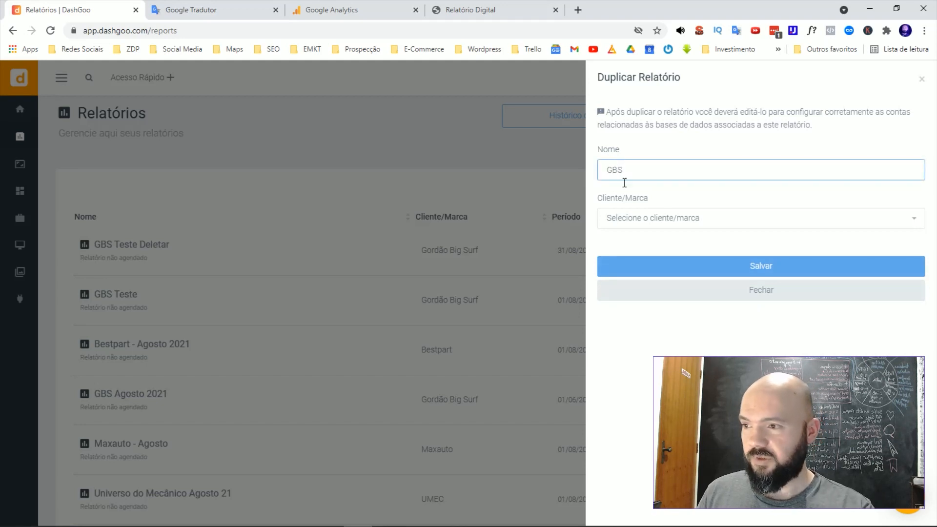
{"action": "left_click", "coordinate": [634, 219]}
{"action": "left_click", "coordinate": [652, 325]}
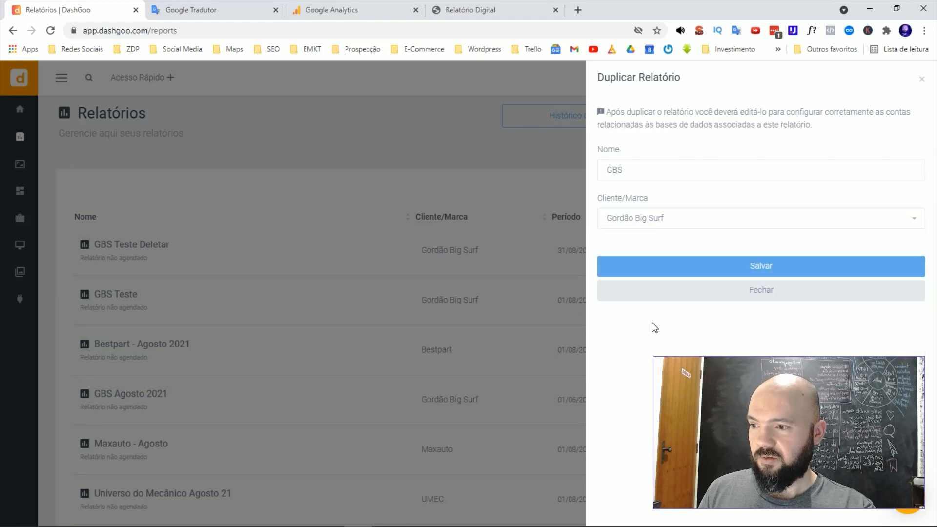
{"action": "left_click", "coordinate": [689, 270]}
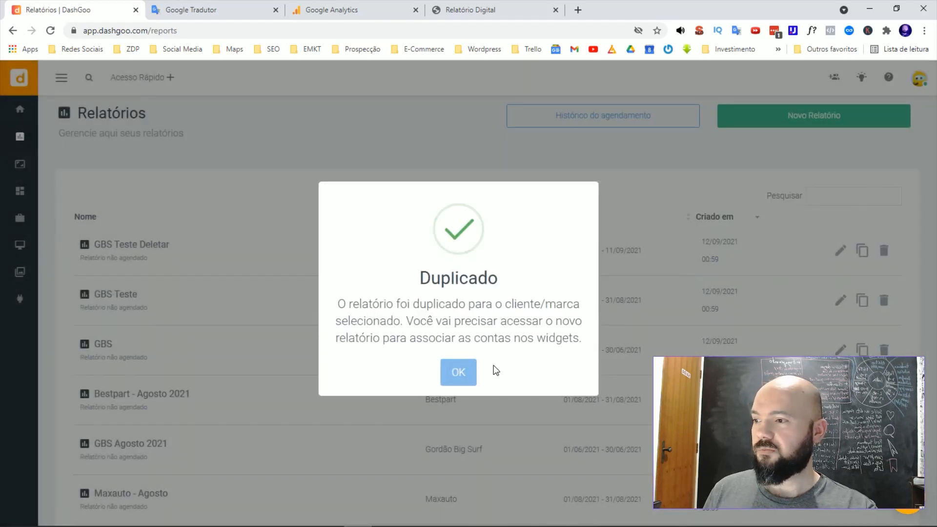
{"action": "left_click", "coordinate": [470, 375]}
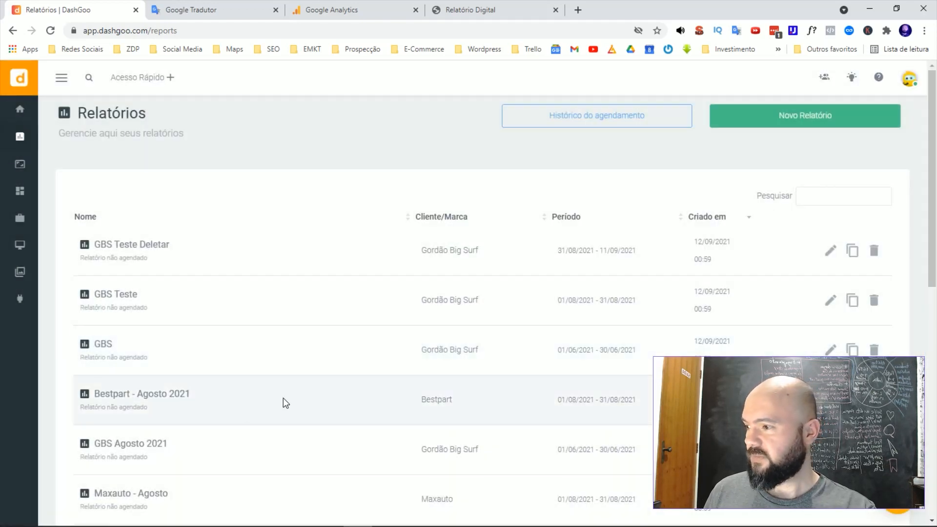
Open the settings of the duplicated GBS report and set the analysis start date to 01/09/2021.
{"action": "left_click", "coordinate": [831, 350]}
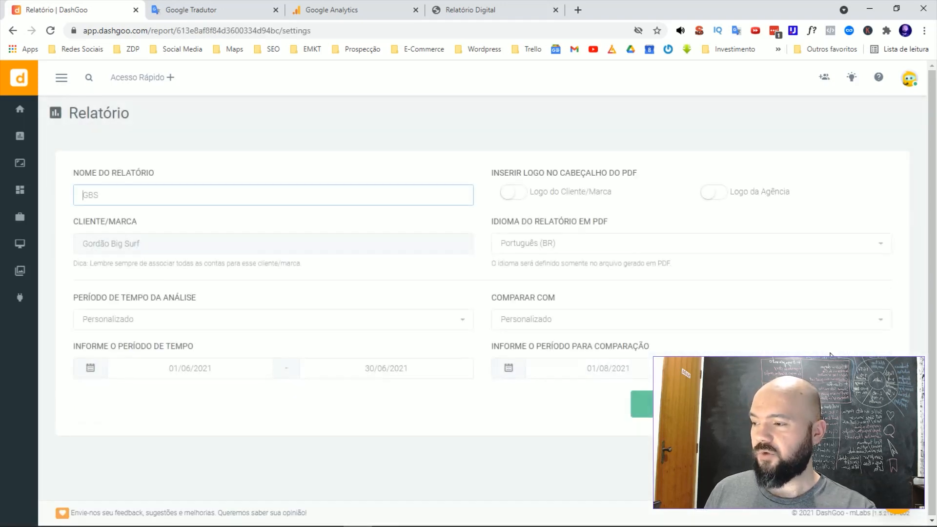
{"action": "left_click", "coordinate": [208, 370]}
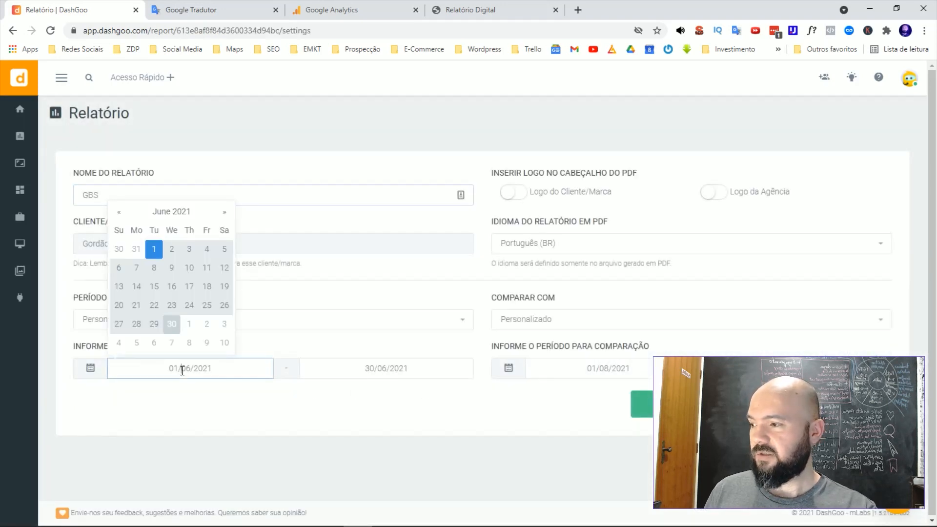
{"action": "left_click", "coordinate": [224, 213]}
{"action": "left_click", "coordinate": [224, 213]}
{"action": "left_click", "coordinate": [222, 214]}
{"action": "left_click", "coordinate": [223, 213]}
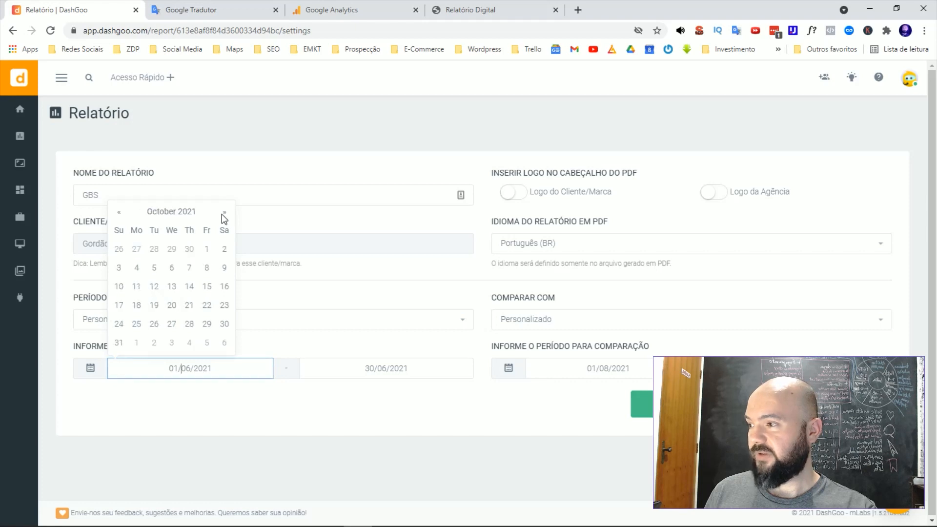
{"action": "left_click", "coordinate": [119, 212]}
{"action": "left_click", "coordinate": [172, 253]}
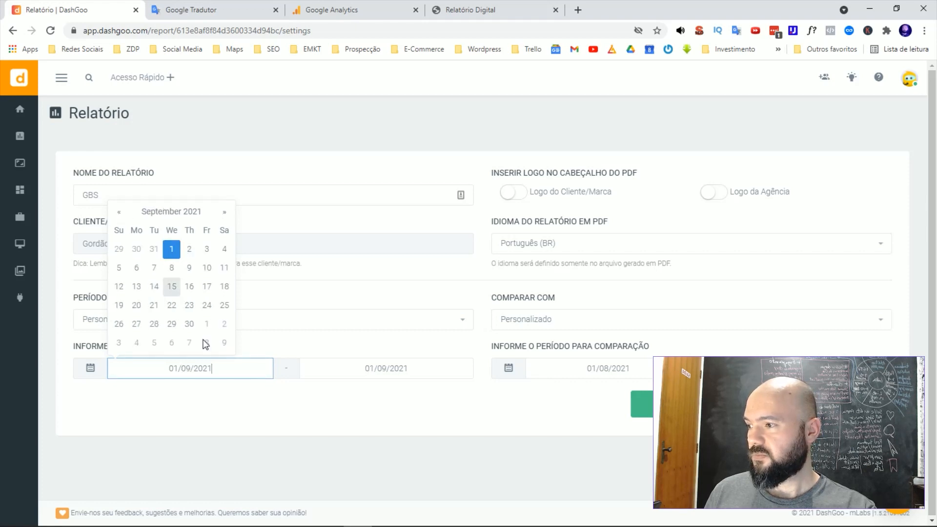
Set the GBS report's analysis end date to 30/09/2021, save the settings and review its Instagram overview.
{"action": "left_click", "coordinate": [361, 369]}
{"action": "left_click", "coordinate": [381, 325]}
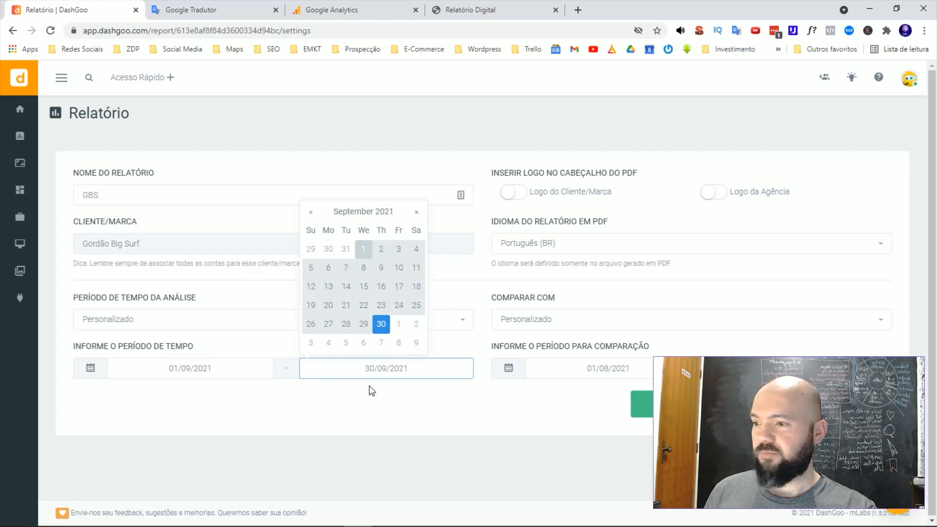
{"action": "left_click", "coordinate": [642, 412]}
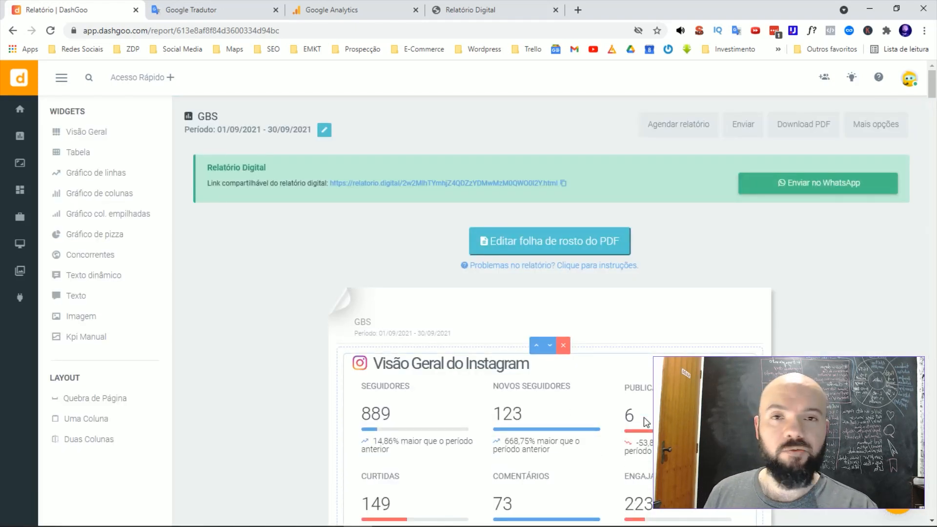
{"action": "scroll", "coordinate": [561, 412], "scroll_direction": "down", "scroll_amount": 6}
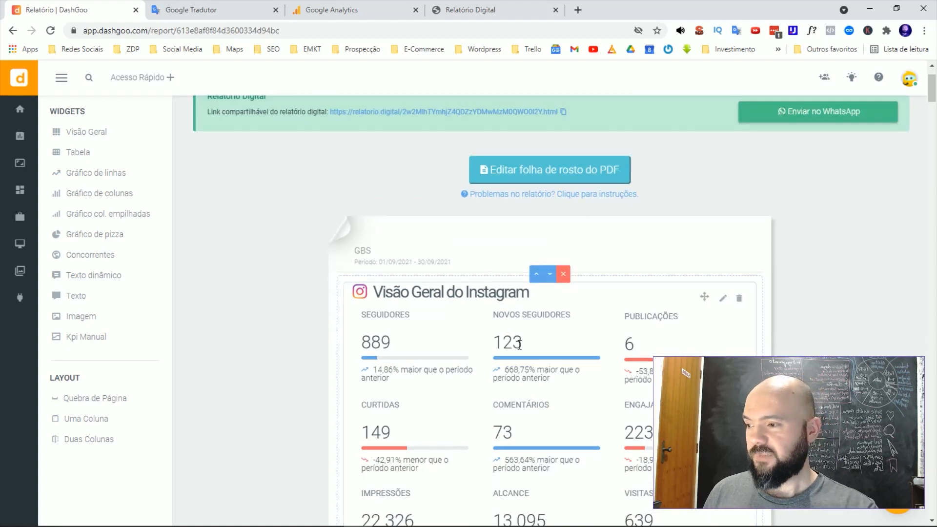
{"action": "scroll", "coordinate": [539, 336], "scroll_direction": "down", "scroll_amount": 2}
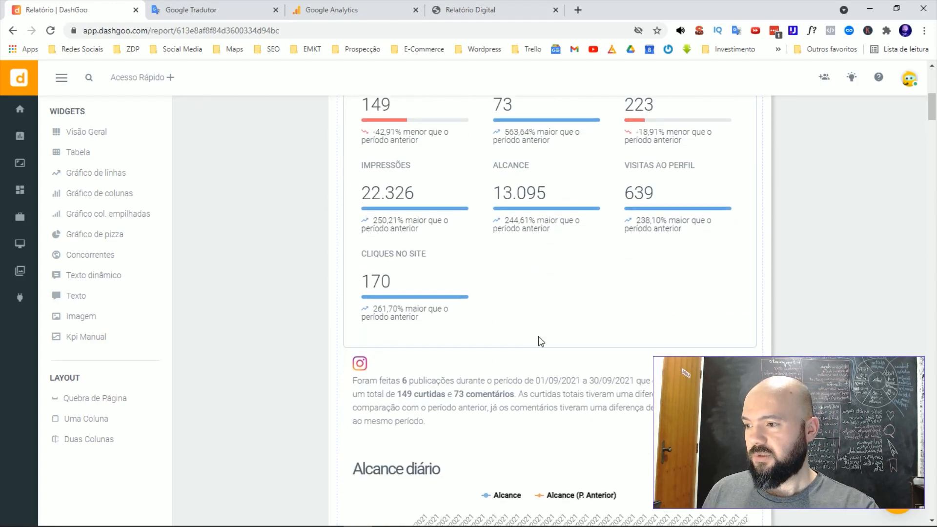